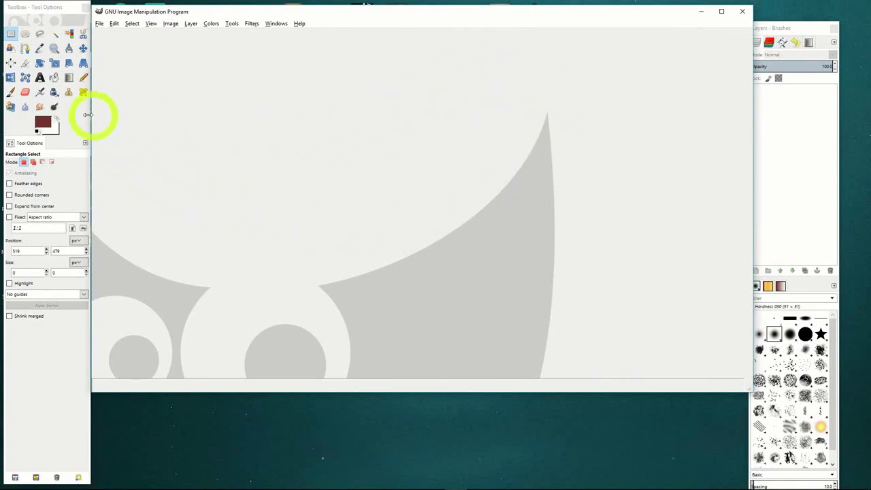
# Switch the workspace to single-window mode and maximize the main window.
pyautogui.click(828, 167)
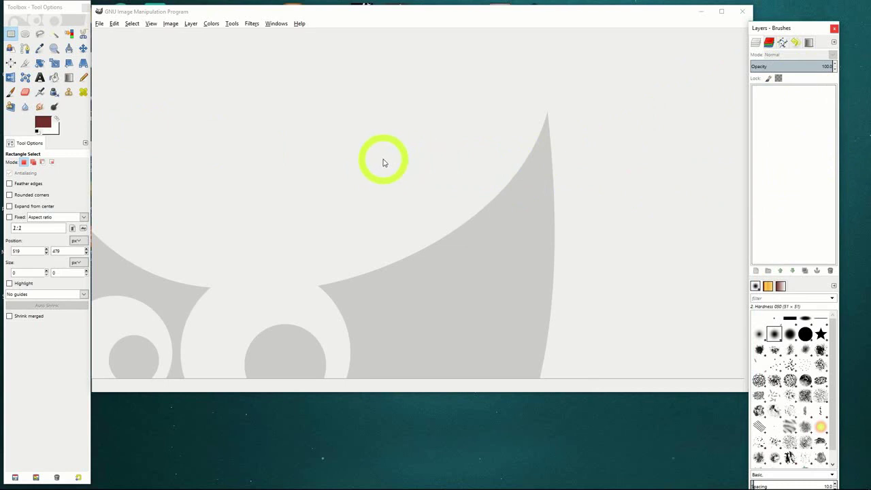
pyautogui.click(274, 26)
pyautogui.moveTo(303, 35)
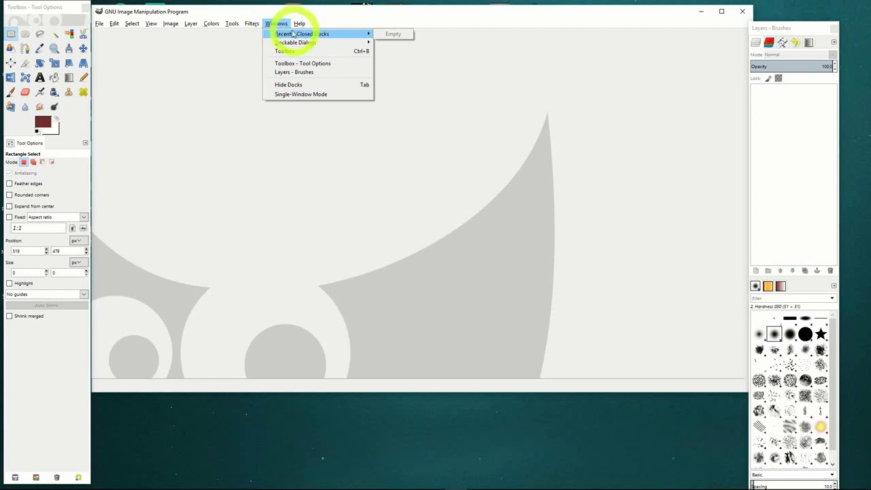
pyautogui.click(298, 95)
pyautogui.doubleClick(346, 12)
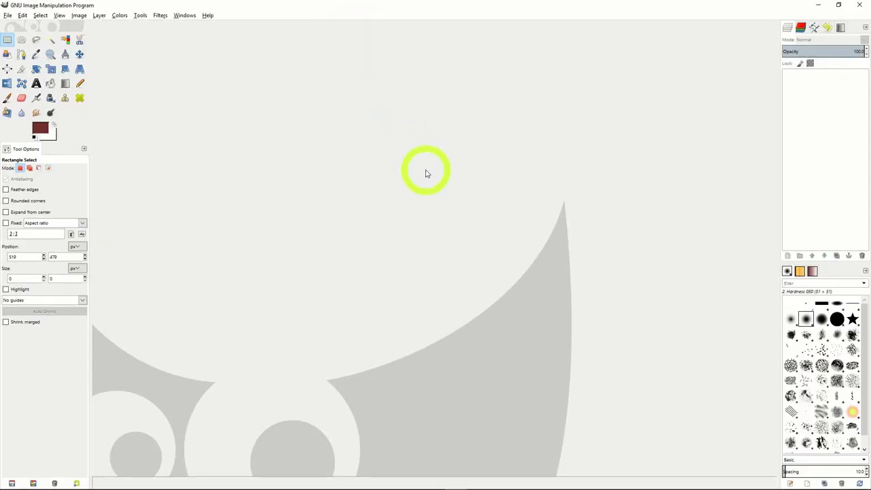
pyautogui.click(184, 16)
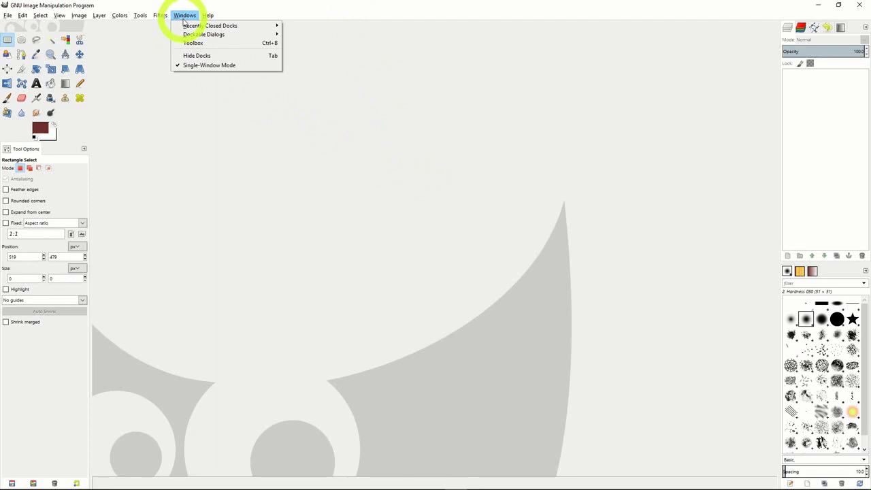
pyautogui.moveTo(191, 36)
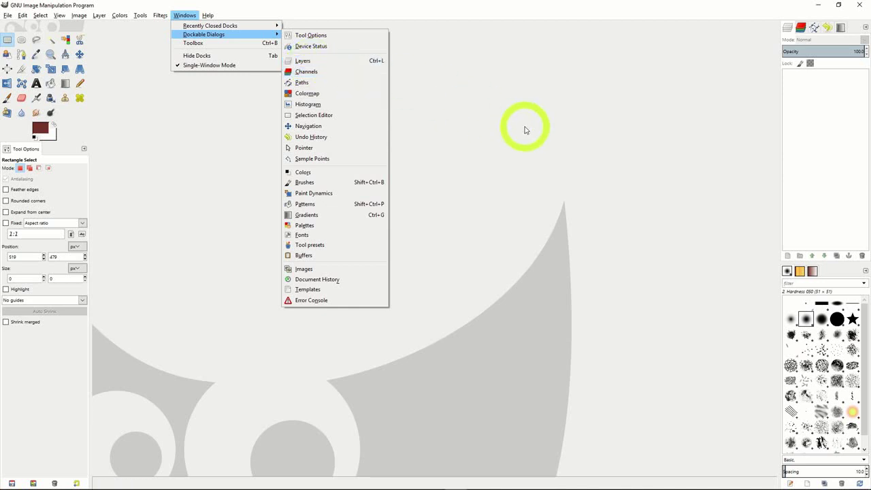
pyautogui.click(663, 122)
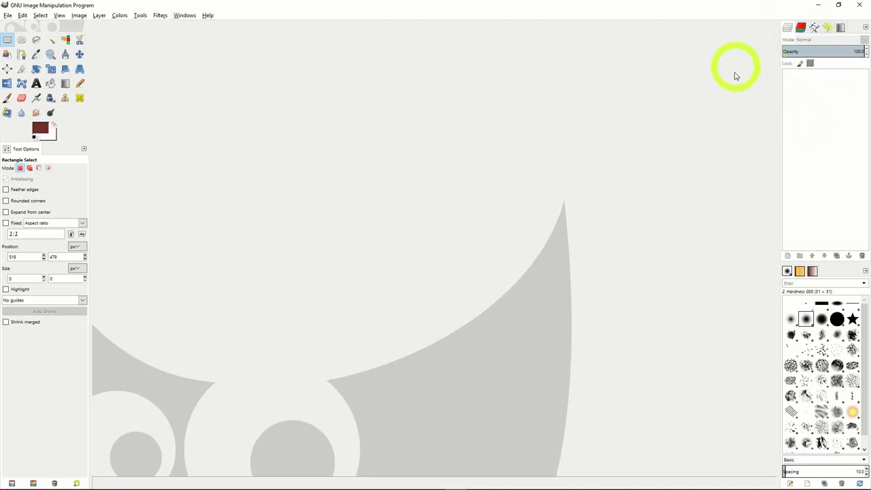
pyautogui.click(185, 15)
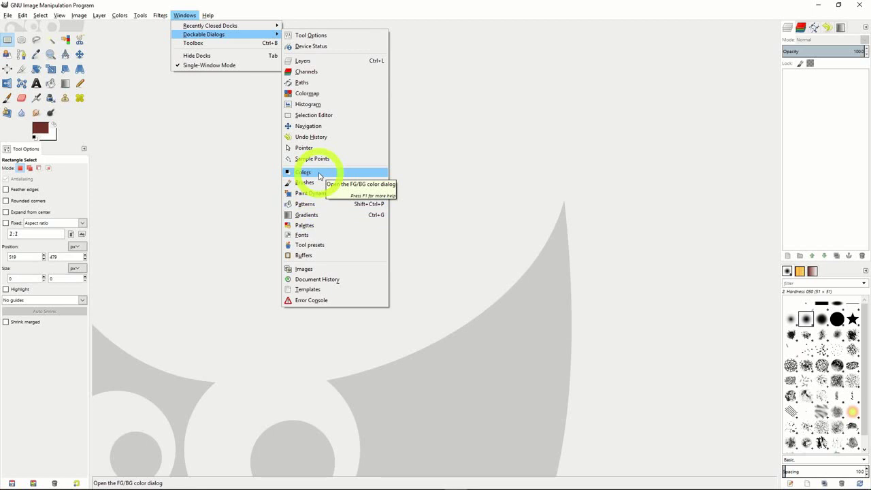
pyautogui.click(439, 140)
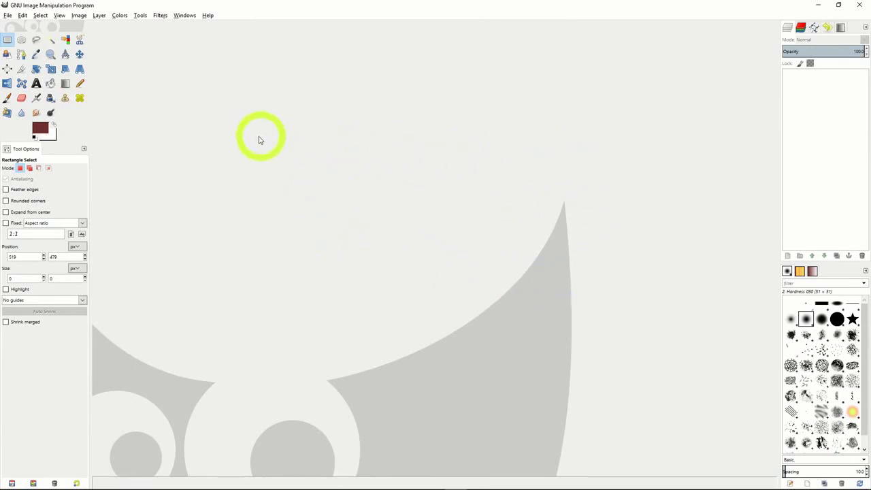
# Create a new landscape RGB image from the 1600x1200 template at 72 pixels/in, filled with the background color.
pyautogui.click(8, 15)
pyautogui.click(8, 15)
pyautogui.click(7, 15)
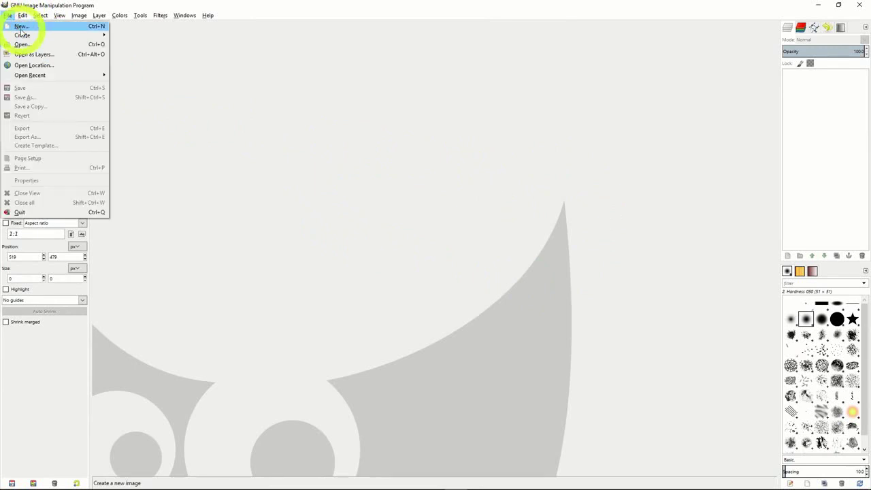
pyautogui.click(21, 27)
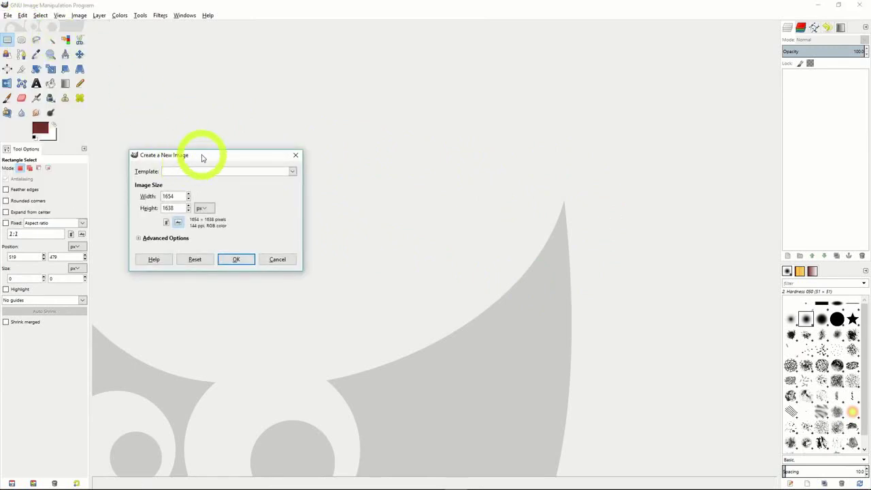
pyautogui.click(293, 171)
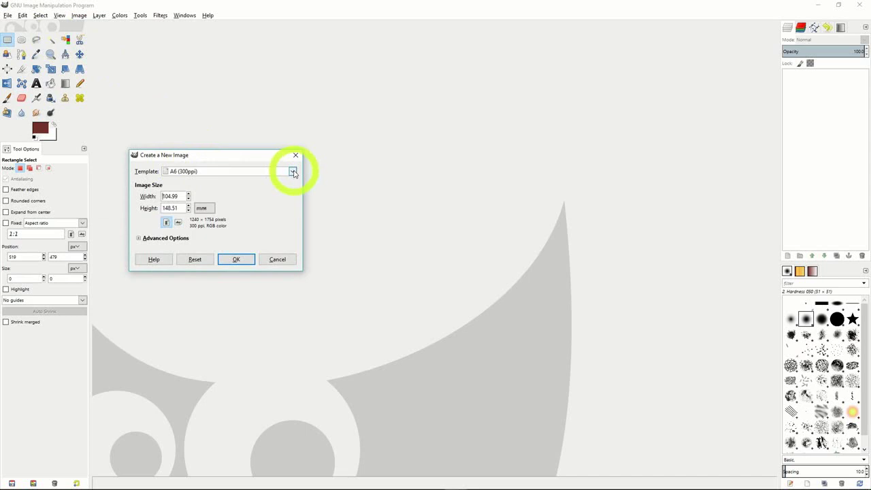
pyautogui.click(293, 172)
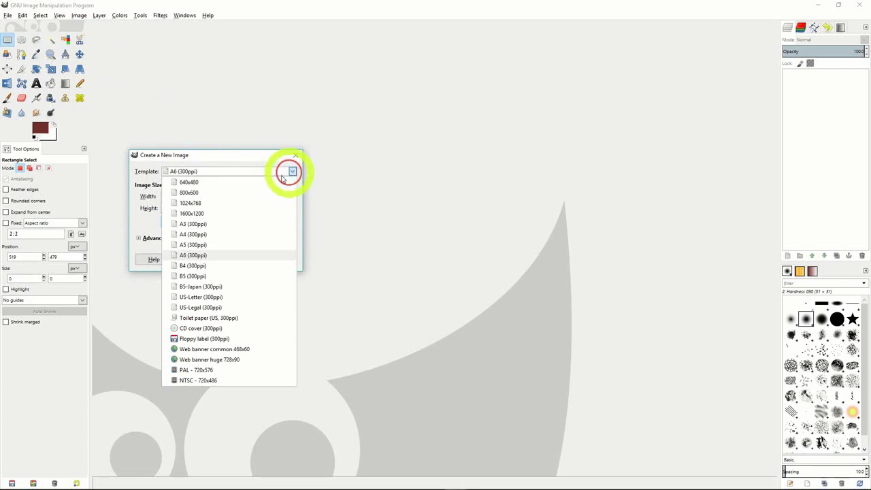
pyautogui.click(204, 215)
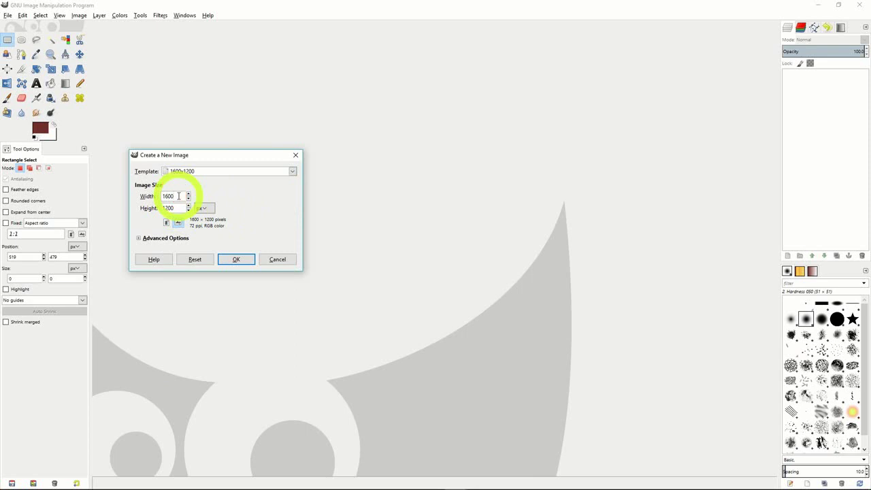
pyautogui.click(166, 223)
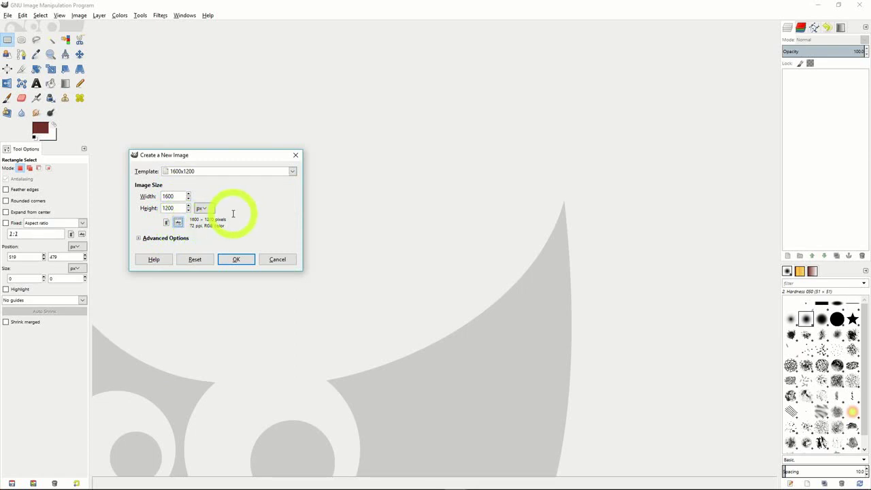
pyautogui.click(139, 237)
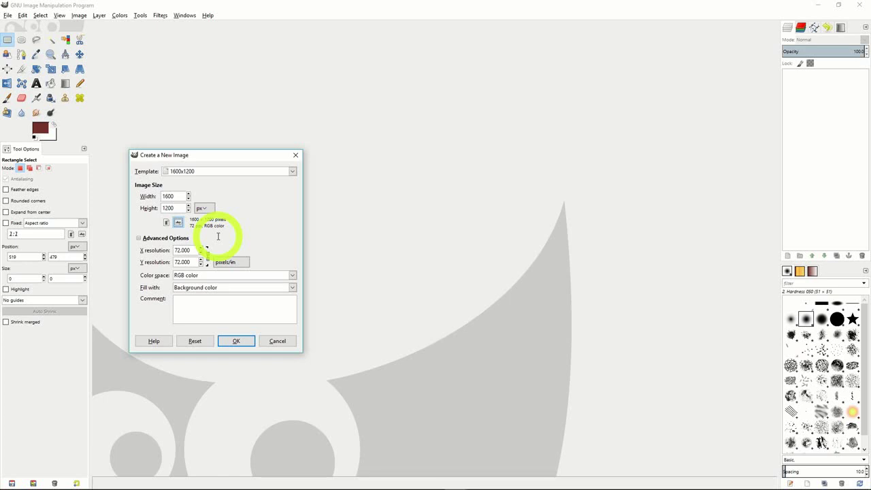
pyautogui.click(236, 341)
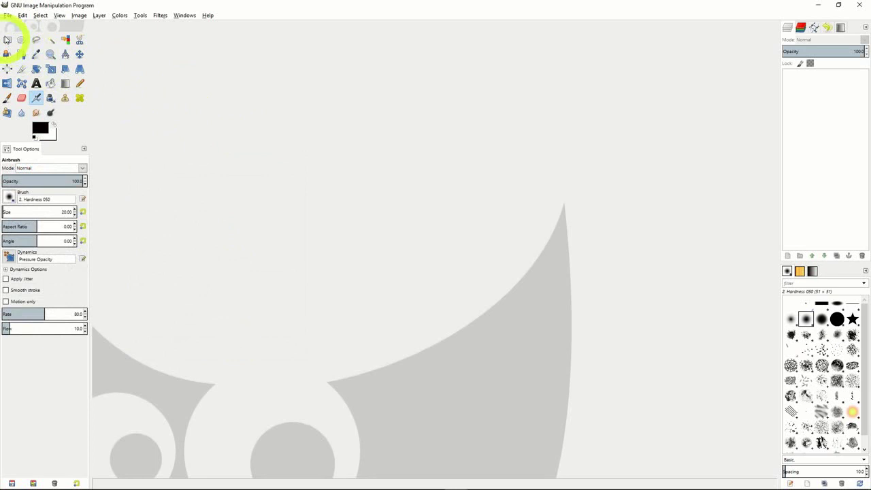
pyautogui.click(8, 16)
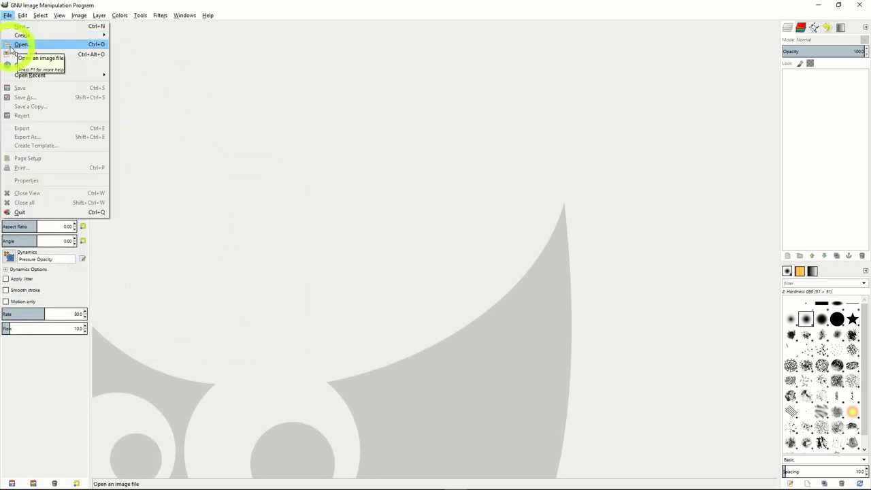
pyautogui.click(12, 45)
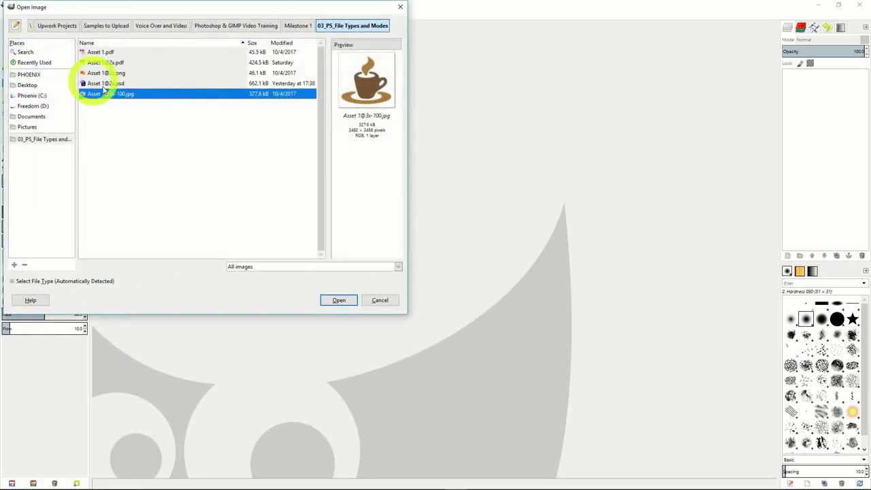
pyautogui.click(168, 98)
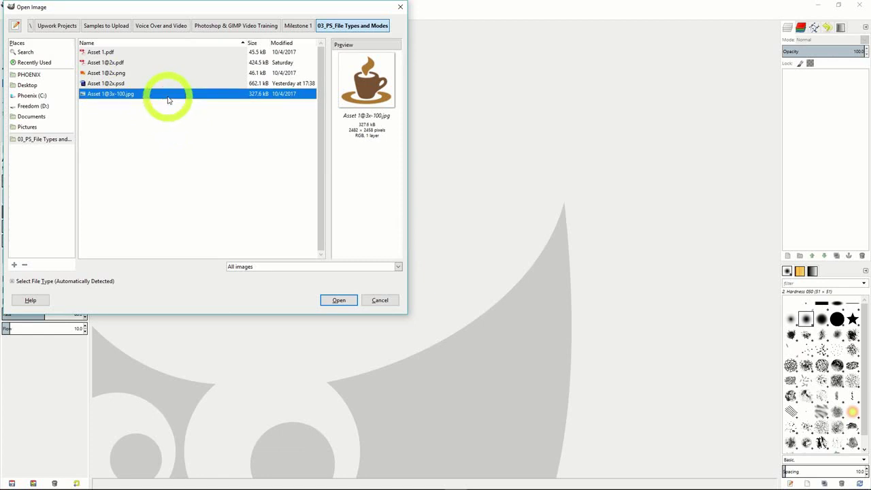
pyautogui.click(130, 84)
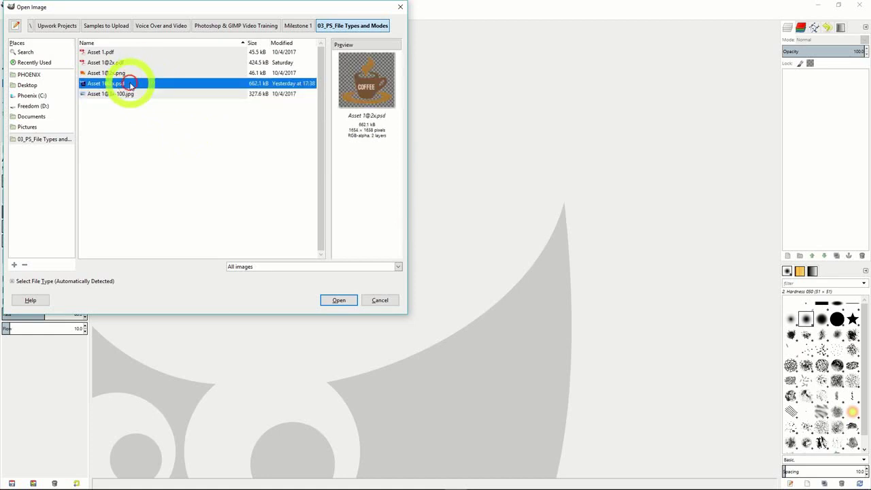
pyautogui.click(117, 73)
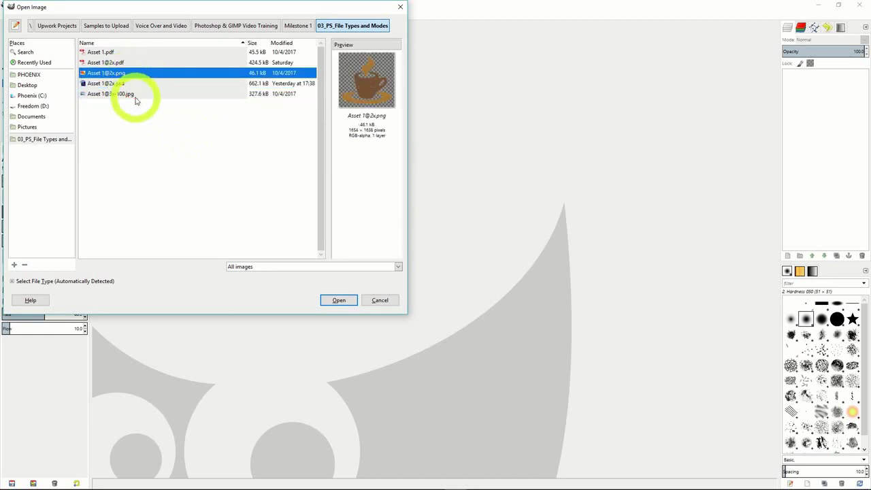
pyautogui.click(135, 97)
pyautogui.click(136, 63)
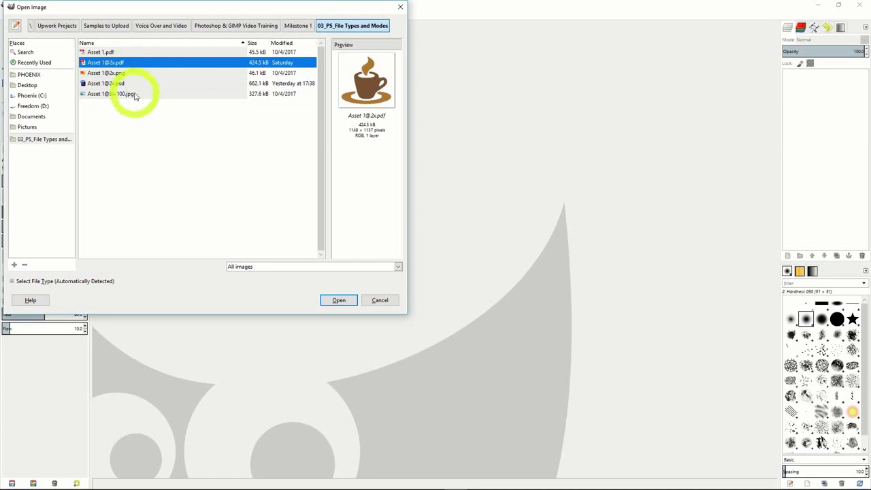
pyautogui.doubleClick(135, 94)
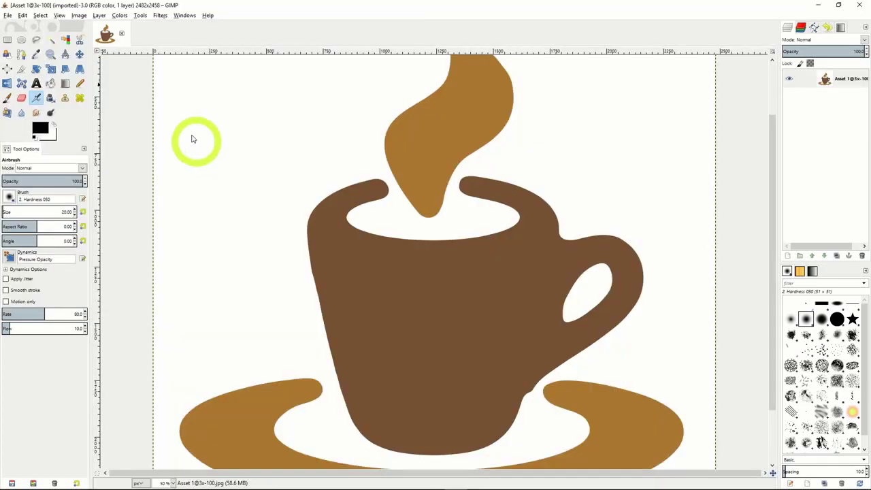
pyautogui.click(8, 15)
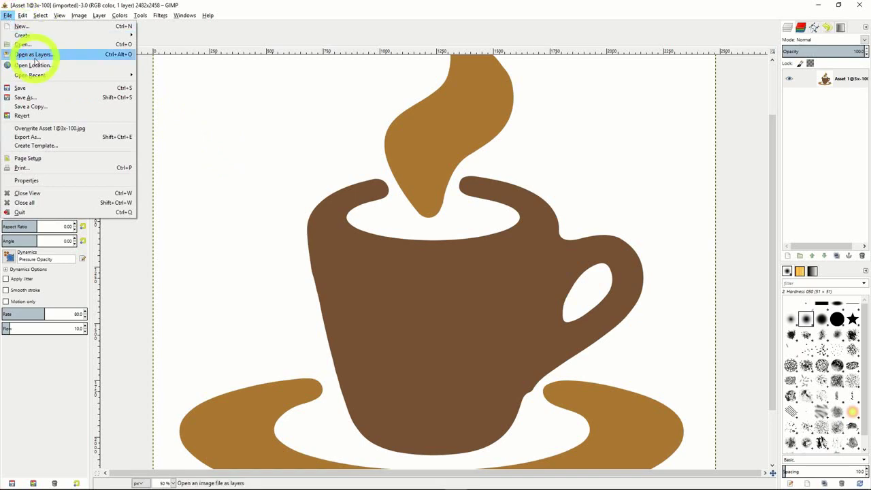
pyautogui.click(32, 54)
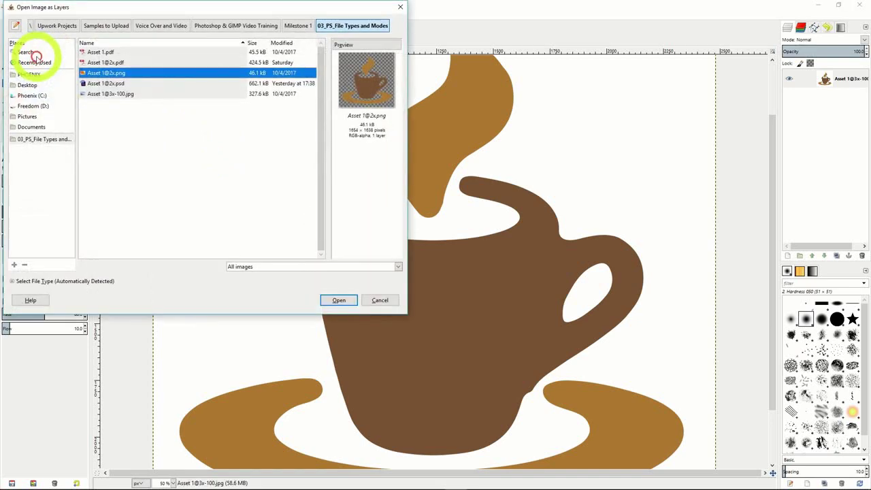
pyautogui.doubleClick(156, 75)
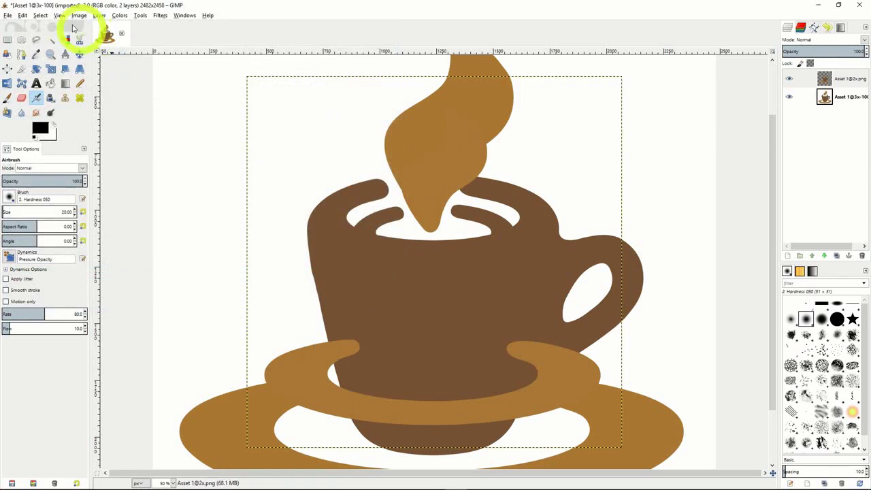
# Inspect the Save As options for the layered image and leave without saving.
pyautogui.click(8, 15)
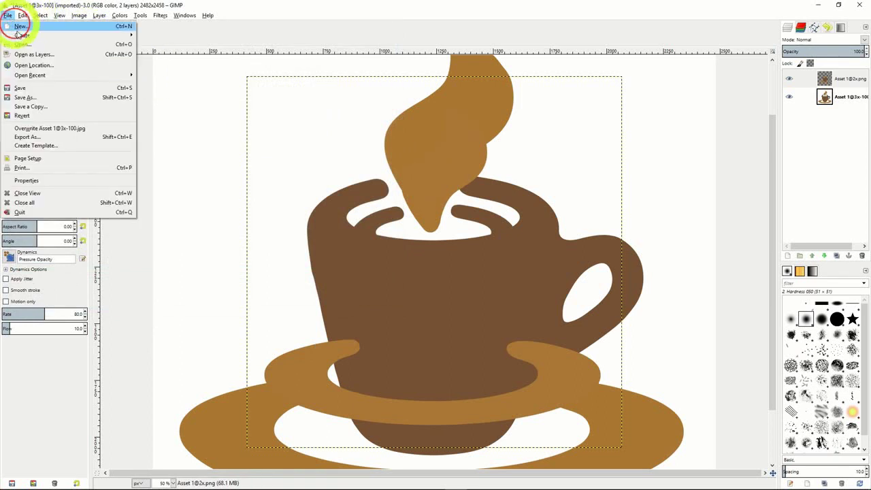
pyautogui.click(42, 100)
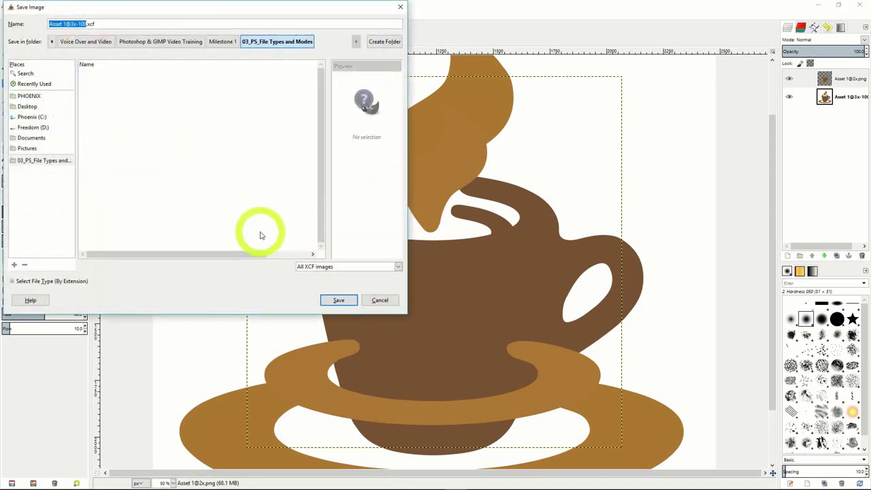
pyautogui.click(379, 301)
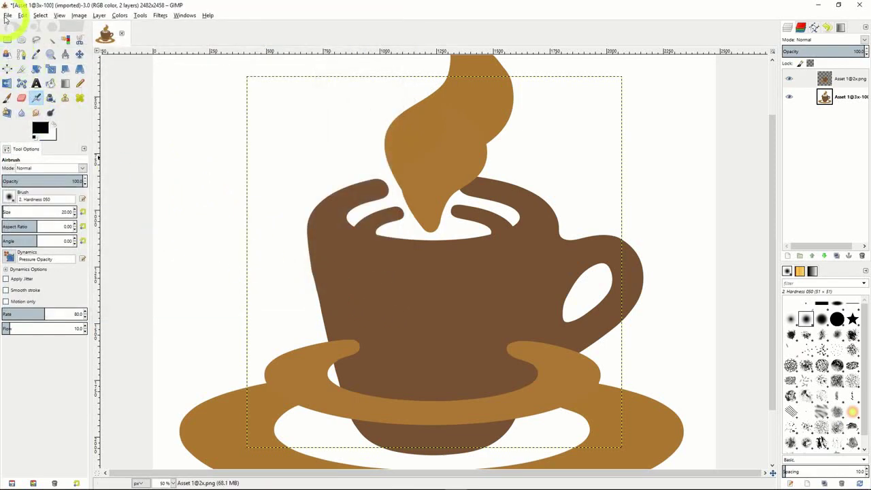
# Review the available export formats, choose JPEG image as the file type, and cancel the export.
pyautogui.click(6, 17)
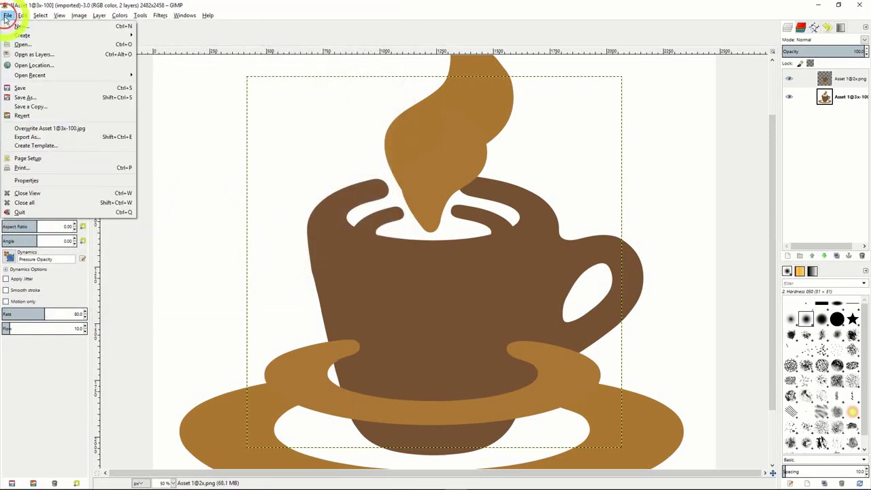
pyautogui.click(29, 136)
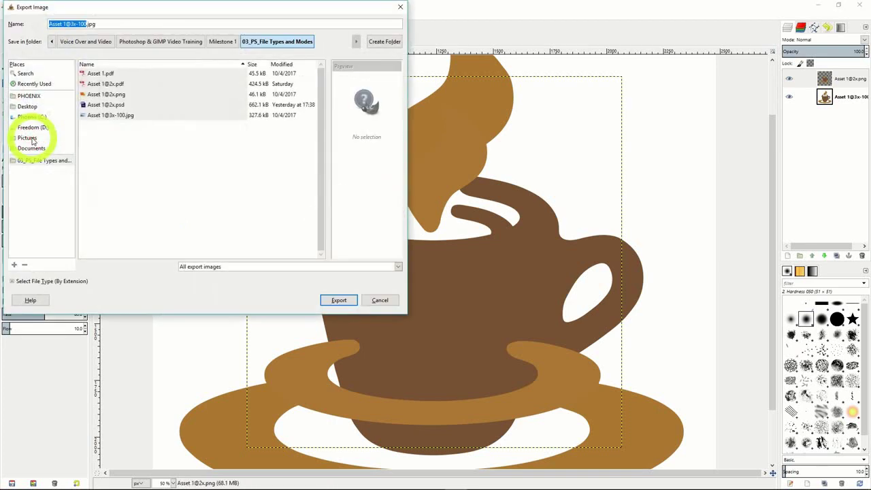
pyautogui.click(301, 268)
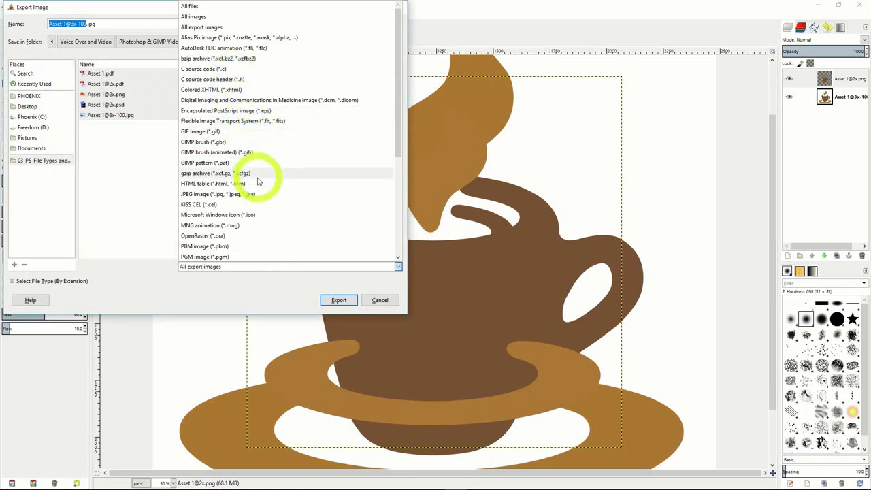
pyautogui.click(236, 195)
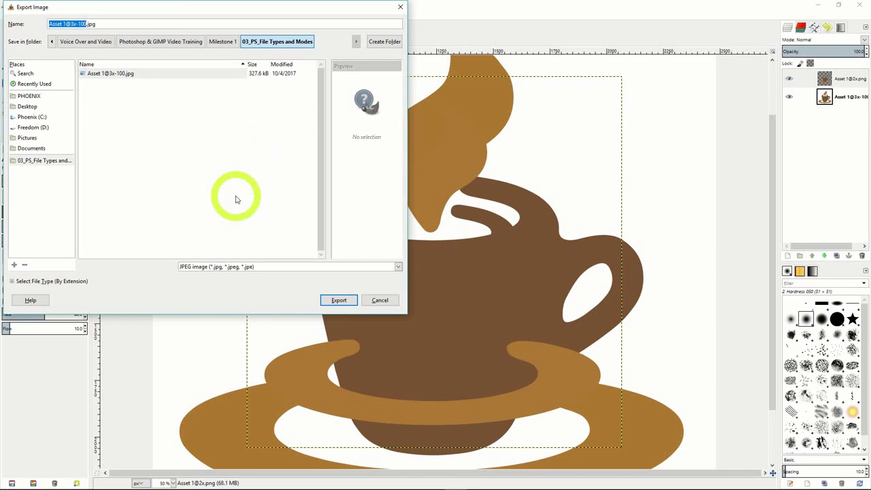
pyautogui.click(376, 302)
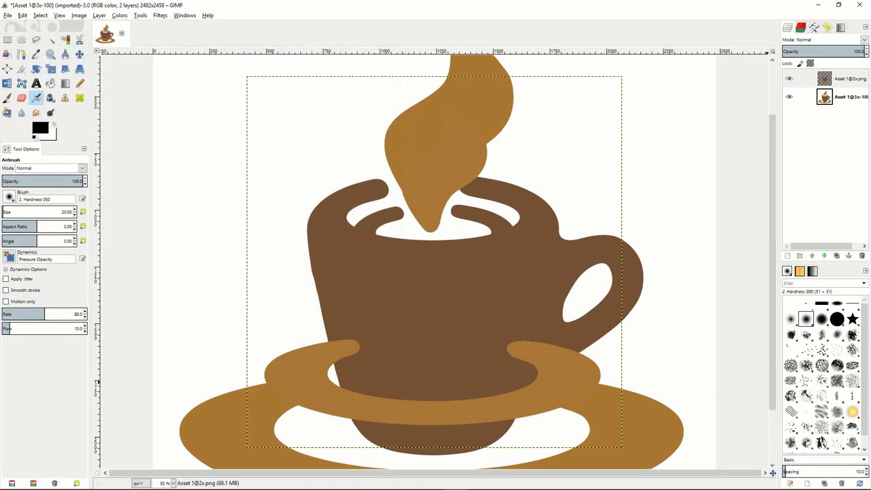
pyautogui.hotkey('ctrl', 'z')
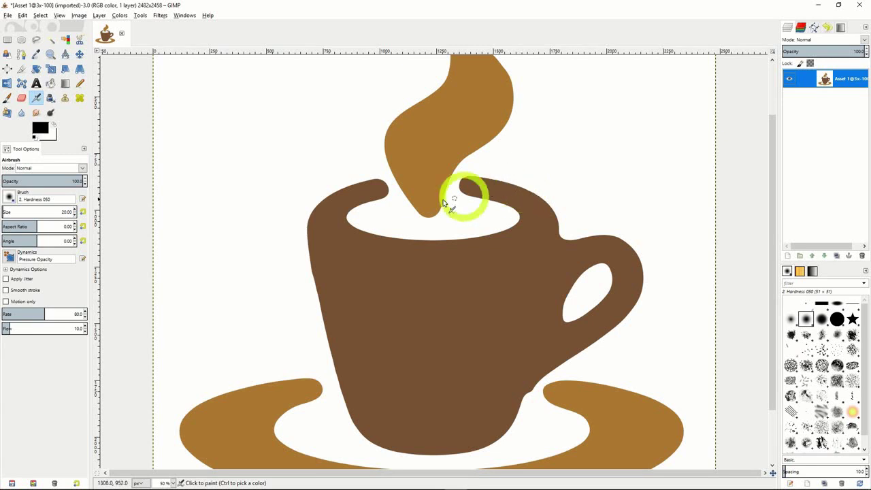
# Inspect the Scale Image settings for the whole image's size, resolution and interpolation, and close them without entering new values.
pyautogui.click(76, 16)
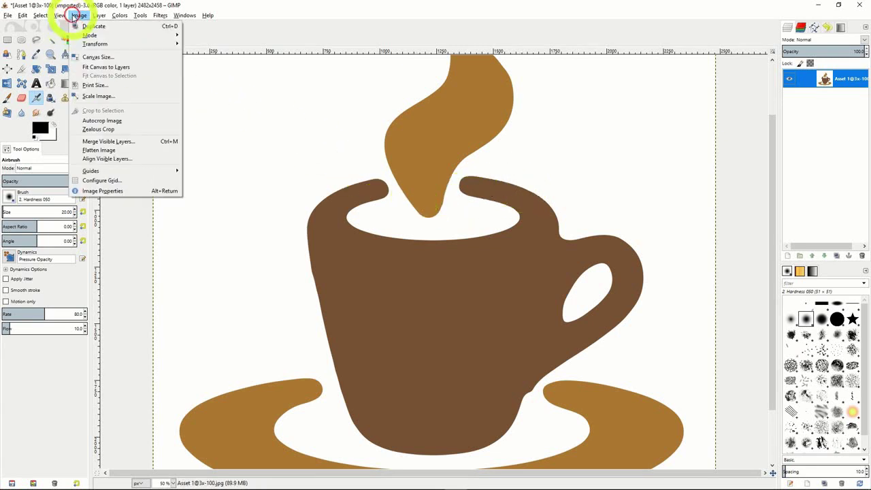
pyautogui.click(98, 97)
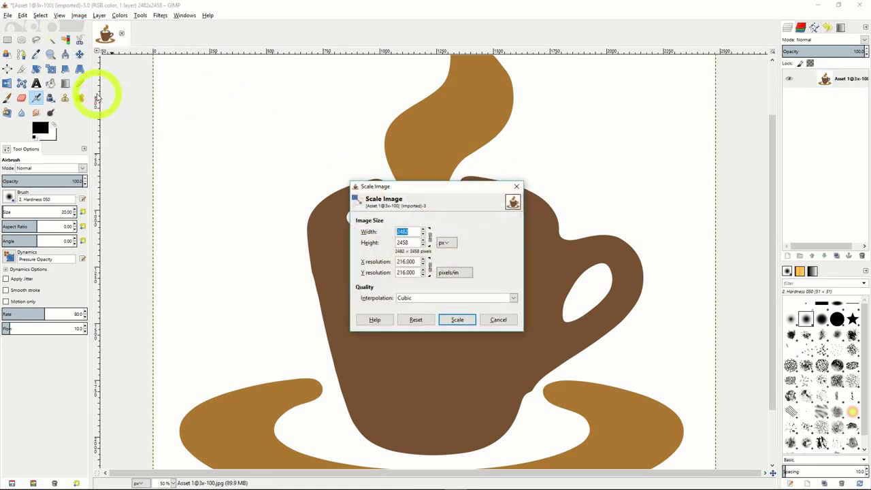
pyautogui.moveTo(440, 194); pyautogui.dragTo(459, 198)
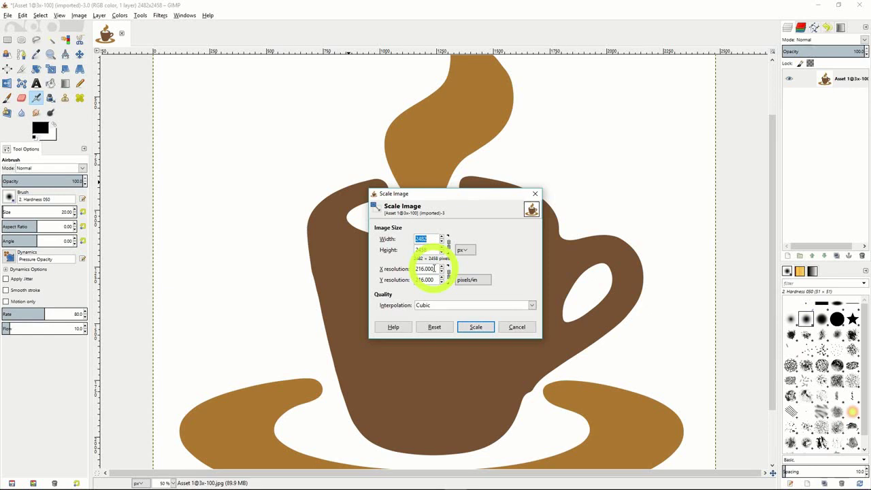
pyautogui.press('Return')
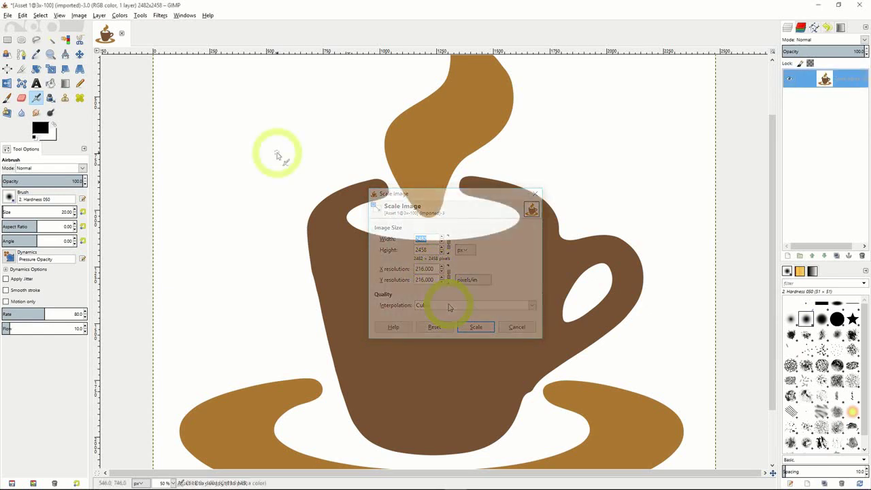
# Inspect the Scale tool's width and height settings for the cup layer and cancel the scaling.
pyautogui.click(51, 71)
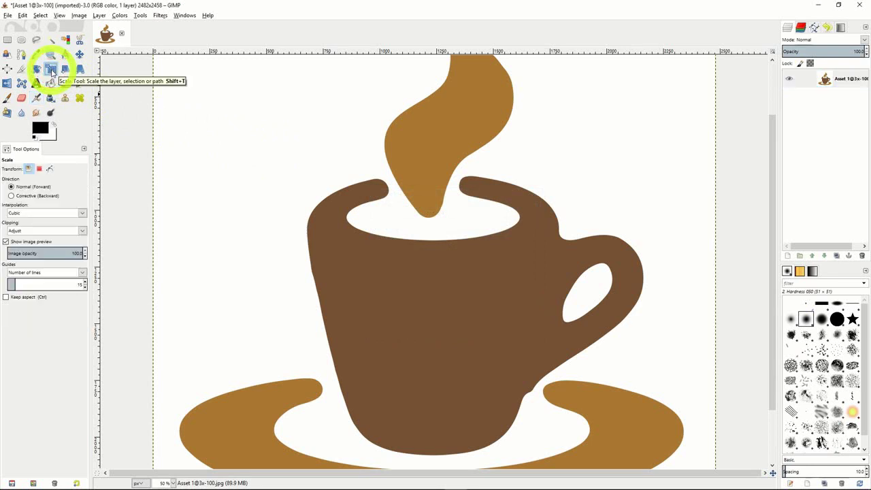
pyautogui.click(418, 184)
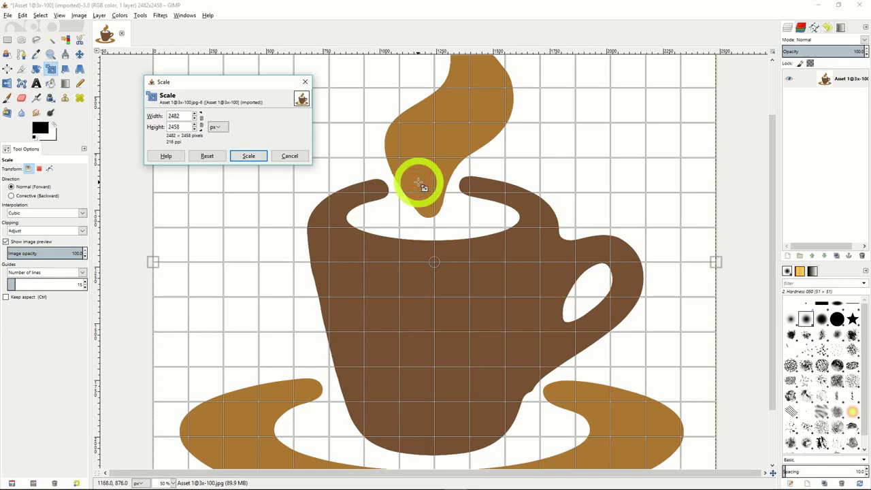
pyautogui.click(289, 156)
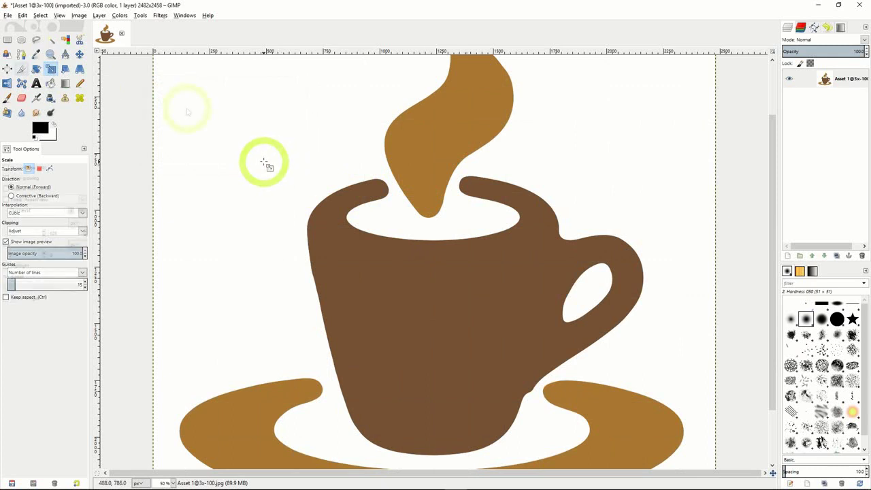
# Crop the image to an area of about 1116 × 896 px around the cup's rim.
pyautogui.click(22, 69)
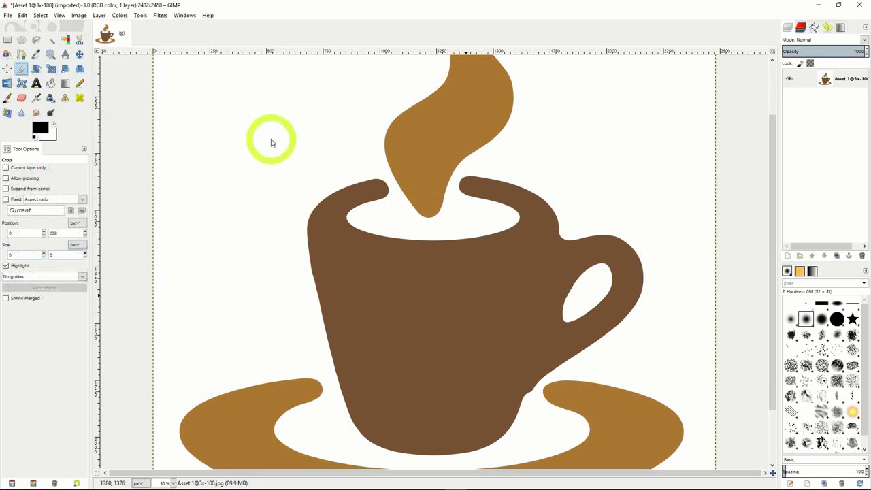
pyautogui.moveTo(339, 136); pyautogui.dragTo(593, 341)
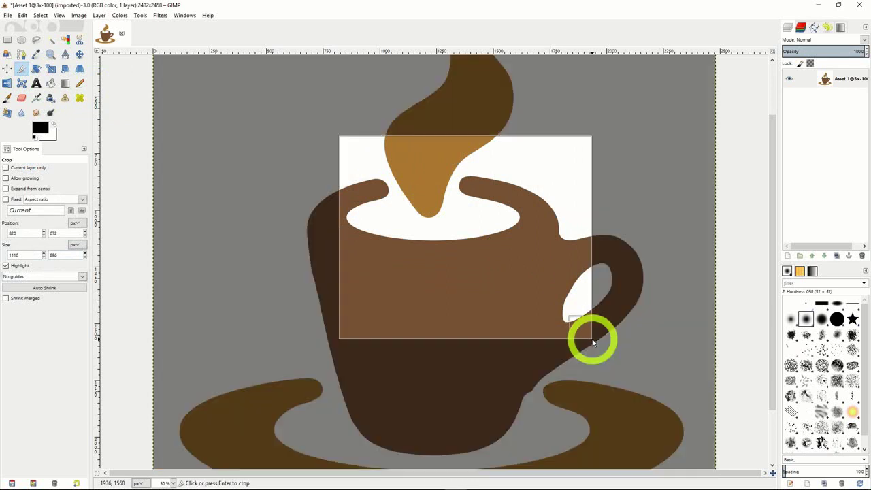
pyautogui.click(475, 244)
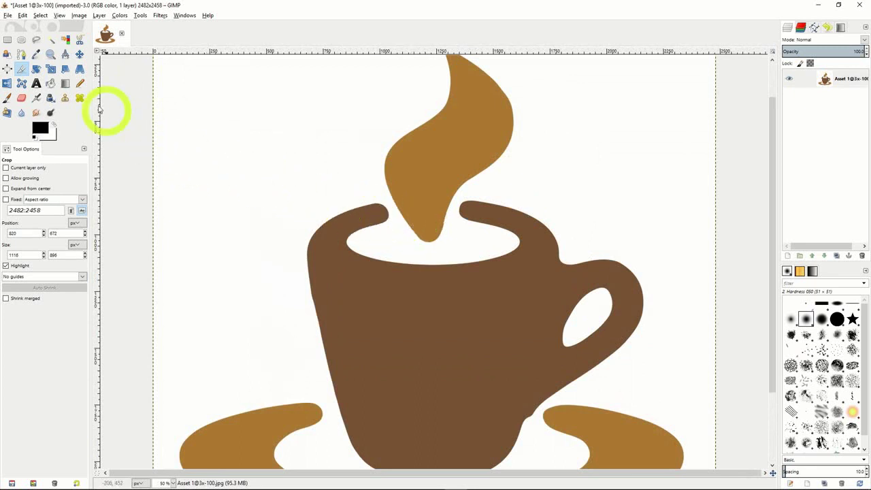
# Try rotating the cup layer clockwise by about 18 degrees around its center.
pyautogui.click(36, 70)
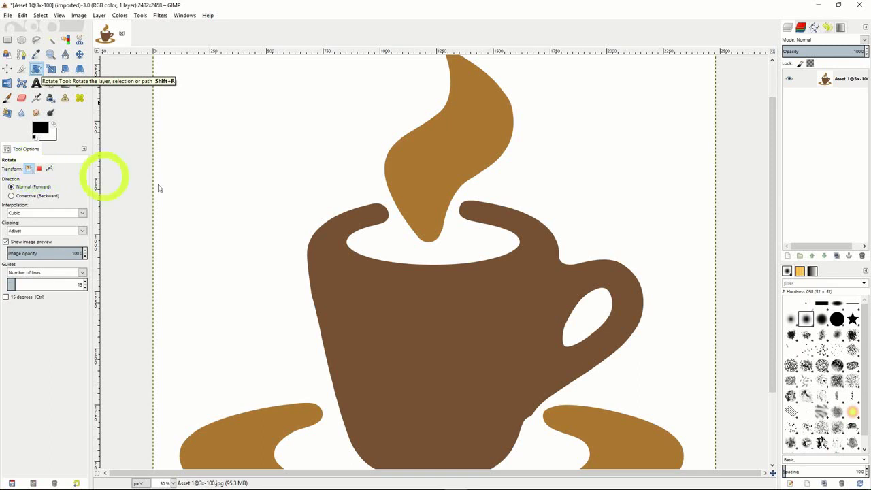
pyautogui.click(429, 211)
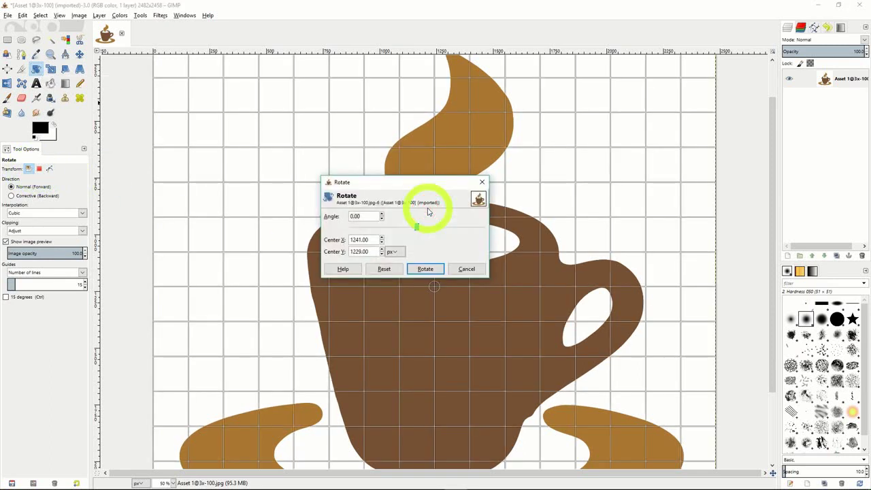
pyautogui.moveTo(416, 227)
pyautogui.mouseDown()
pyautogui.moveTo(407, 228)
pyautogui.moveTo(423, 230)
pyautogui.mouseUp()
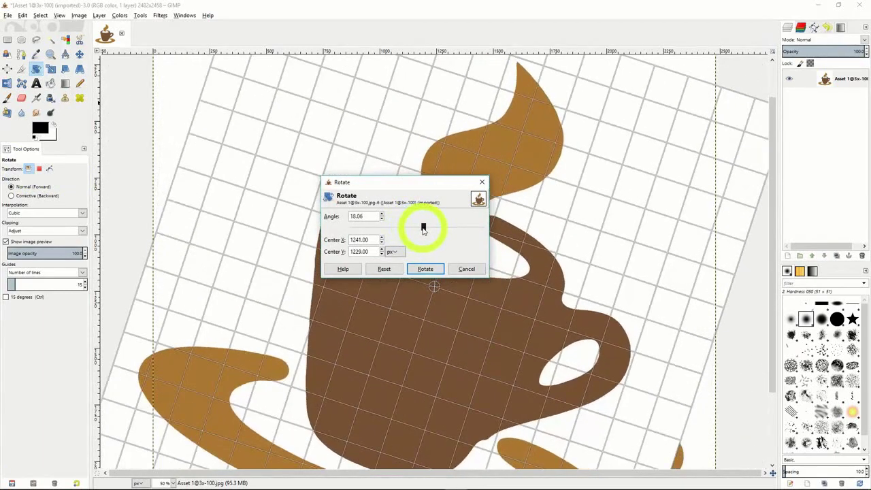
pyautogui.click(383, 220)
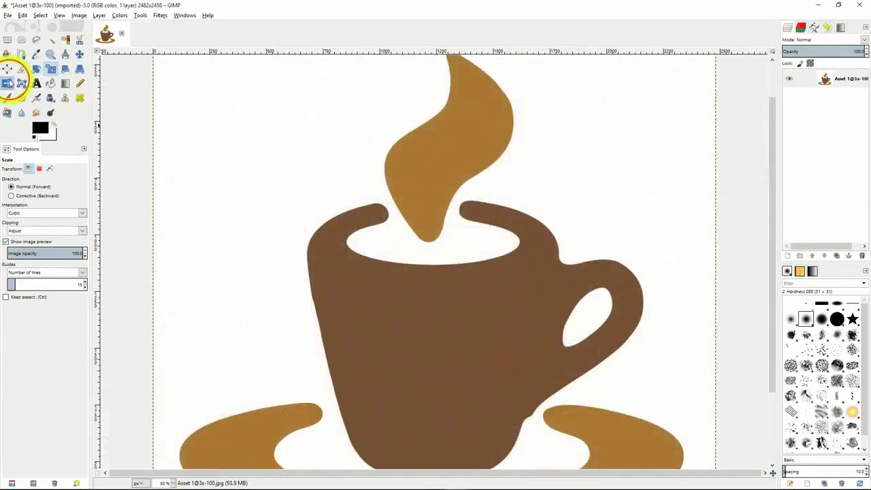
# Flip the cup layer horizontally and flip it back to its original orientation.
pyautogui.click(7, 82)
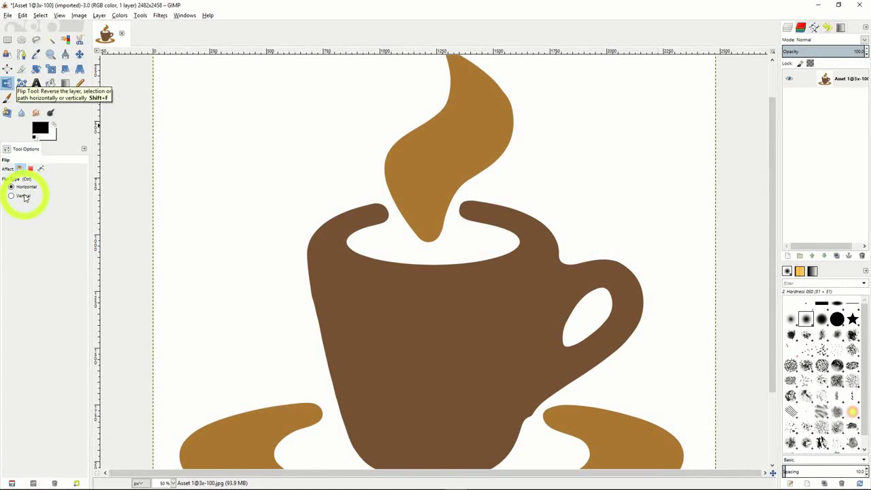
pyautogui.click(416, 214)
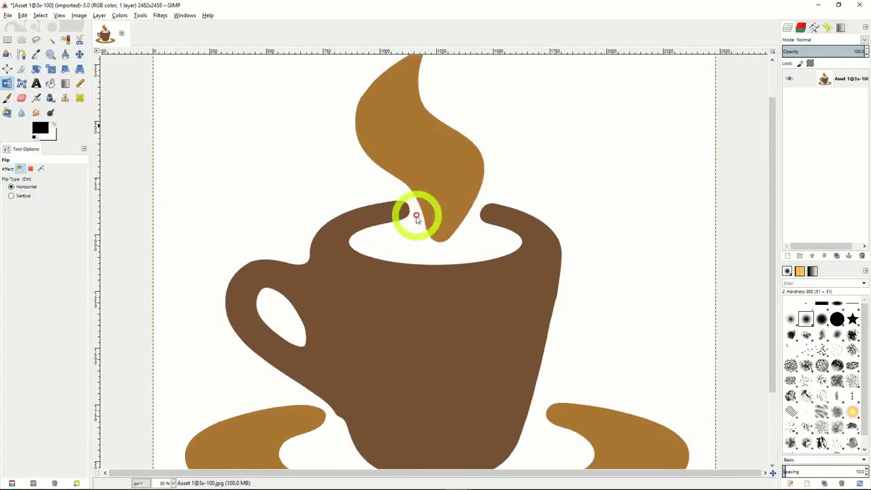
pyautogui.click(424, 219)
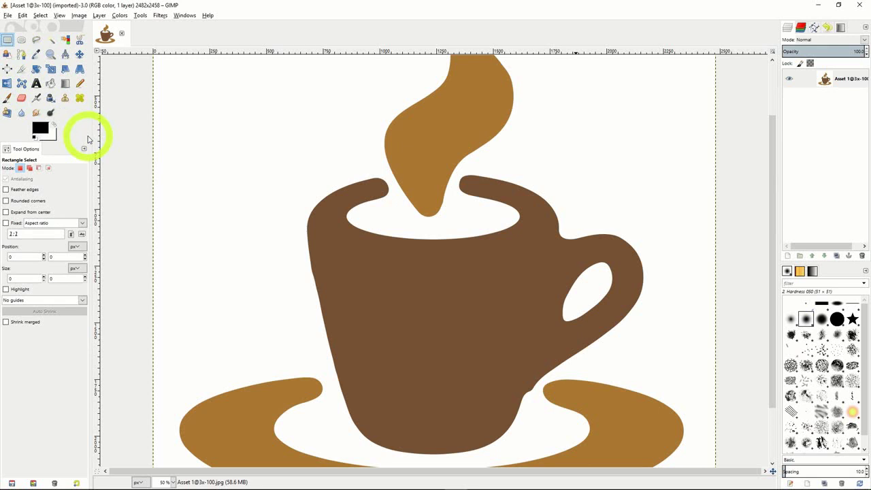
# Draw a rectangular selection of about 934 × 768 px over the cup and replace it with an elliptical one of about 882 × 854 px.
pyautogui.click(7, 42)
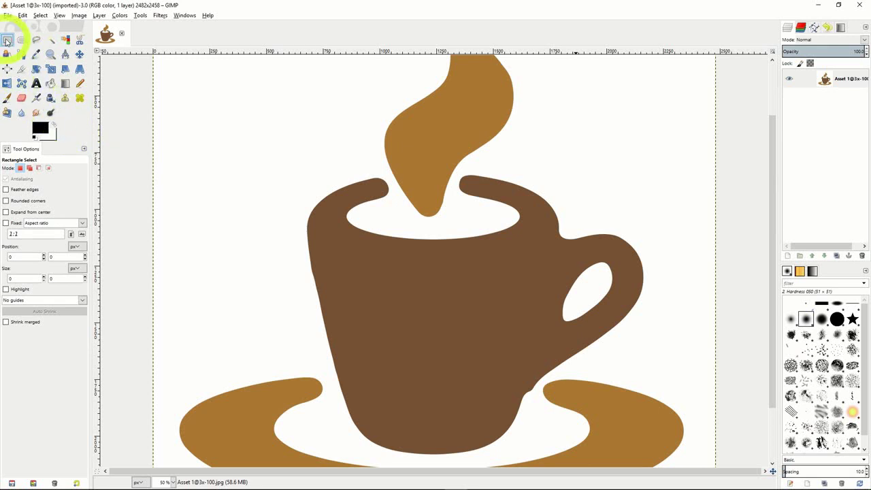
pyautogui.moveTo(345, 147); pyautogui.dragTo(557, 320)
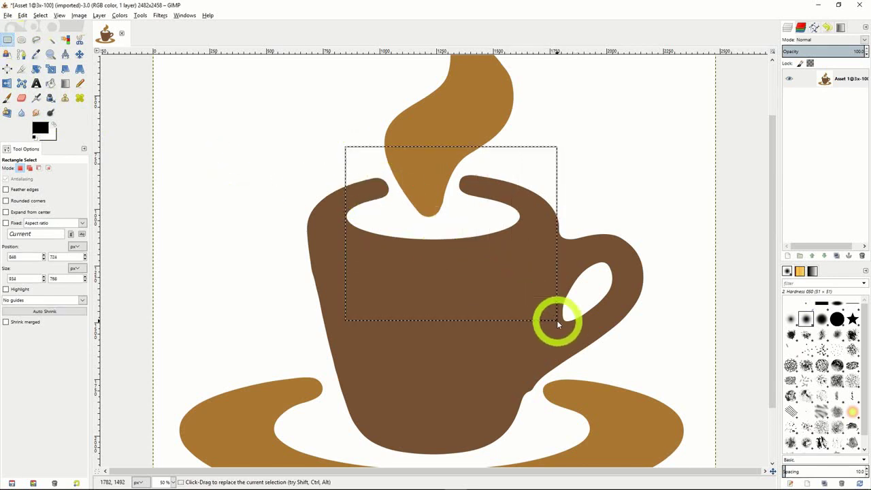
pyautogui.click(21, 41)
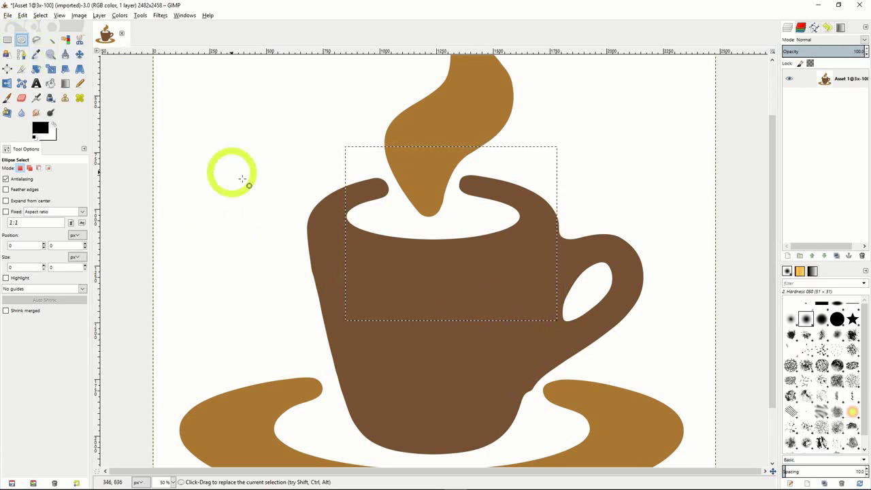
pyautogui.moveTo(356, 189); pyautogui.dragTo(550, 380)
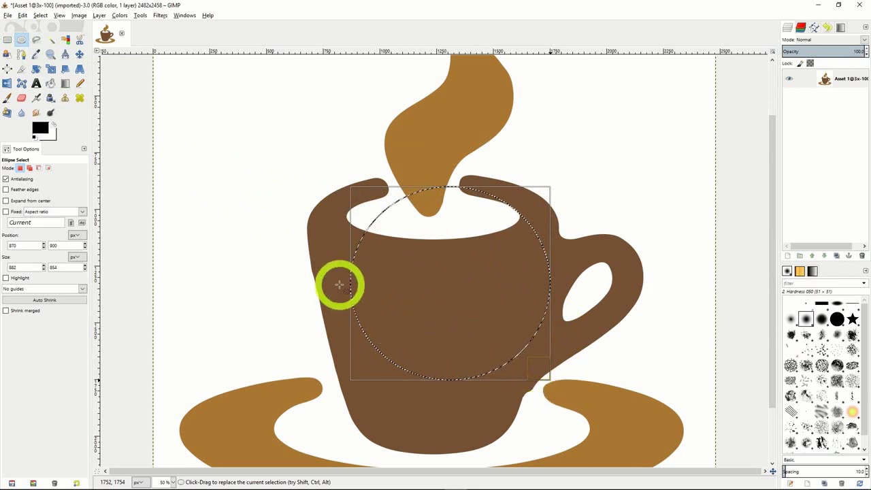
# Outline the cup with a closed freehand selection, and replace it with a Fuzzy Select of the light brown steam shape.
pyautogui.click(36, 39)
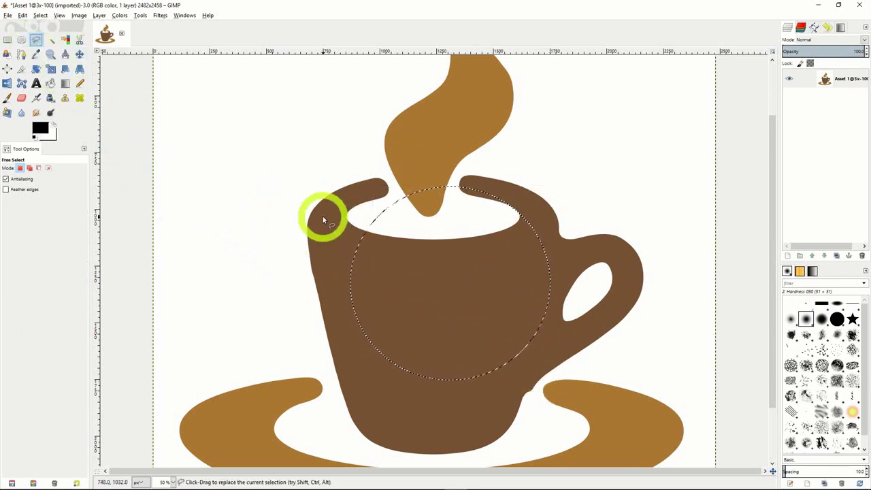
pyautogui.moveTo(352, 337)
pyautogui.mouseDown()
pyautogui.moveTo(298, 287)
pyautogui.moveTo(272, 220)
pyautogui.moveTo(341, 150)
pyautogui.moveTo(445, 146)
pyautogui.moveTo(547, 159)
pyautogui.moveTo(602, 192)
pyautogui.moveTo(629, 291)
pyautogui.moveTo(603, 355)
pyautogui.moveTo(586, 382)
pyautogui.moveTo(504, 433)
pyautogui.moveTo(440, 436)
pyautogui.moveTo(383, 423)
pyautogui.moveTo(331, 388)
pyautogui.moveTo(292, 288)
pyautogui.mouseUp()
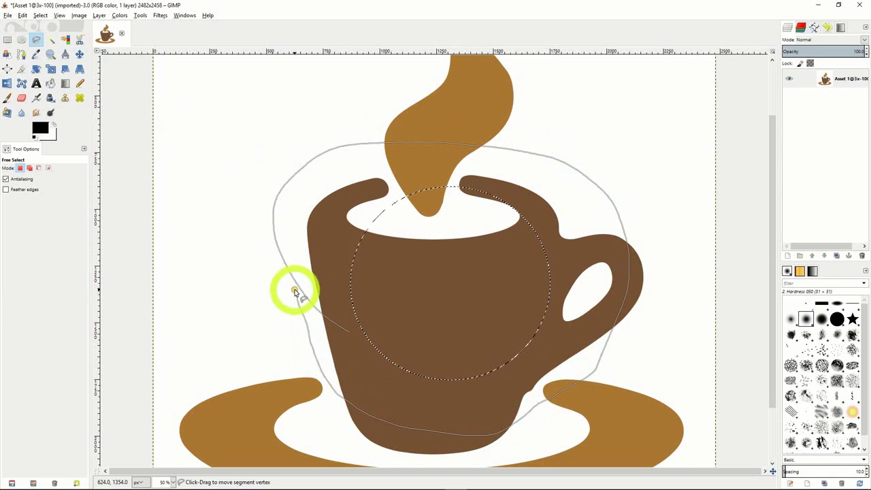
pyautogui.click(467, 124)
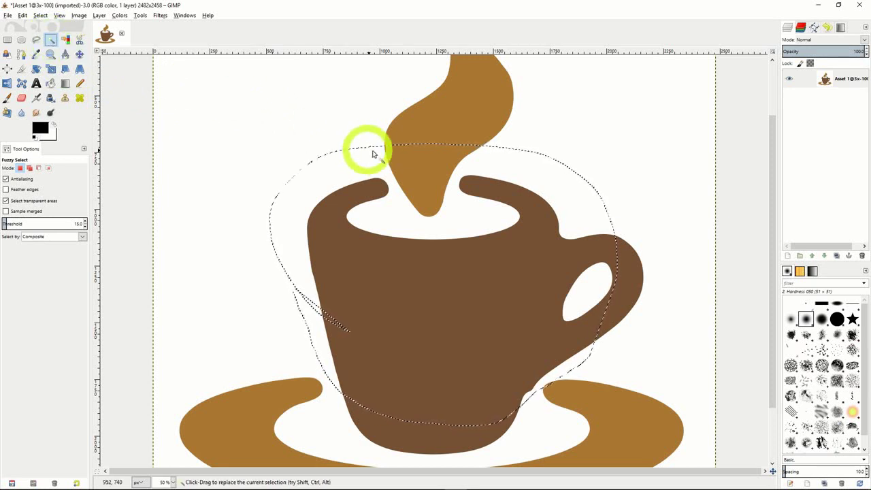
pyautogui.click(456, 121)
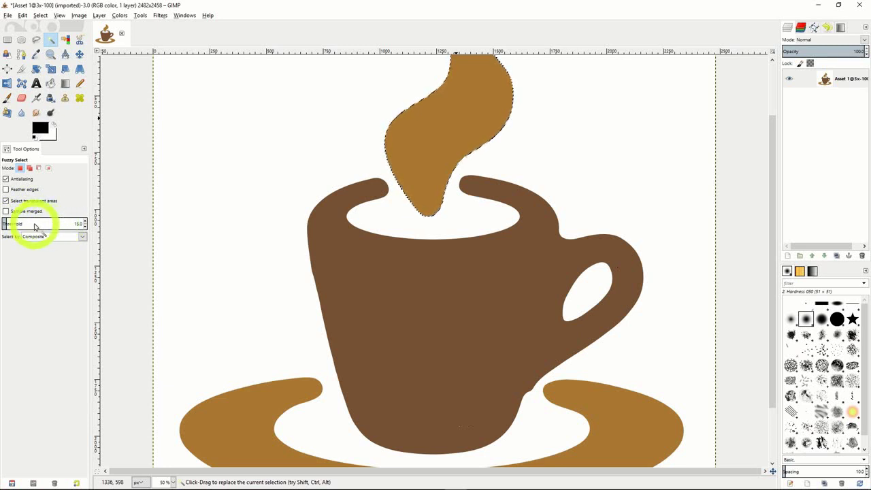
# Trace the cup's left edge from the rim downward with five Scissors Select points, and move the fourth point slightly outward.
pyautogui.click(66, 42)
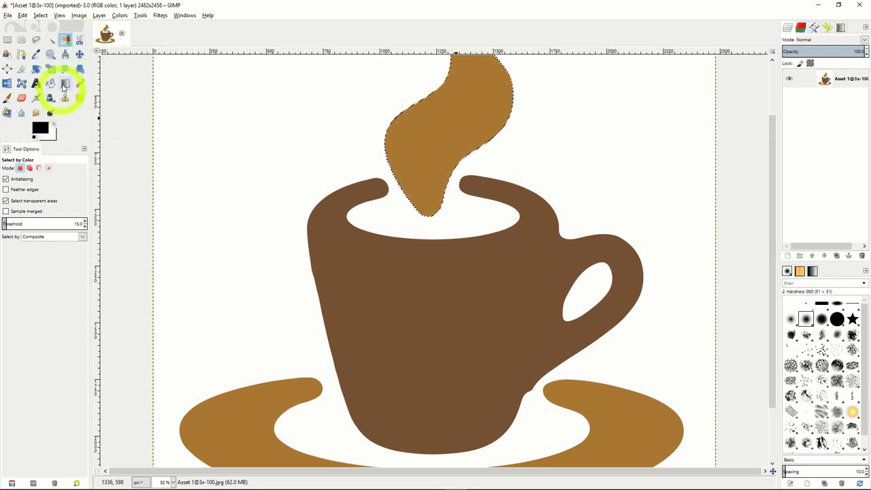
pyautogui.click(79, 41)
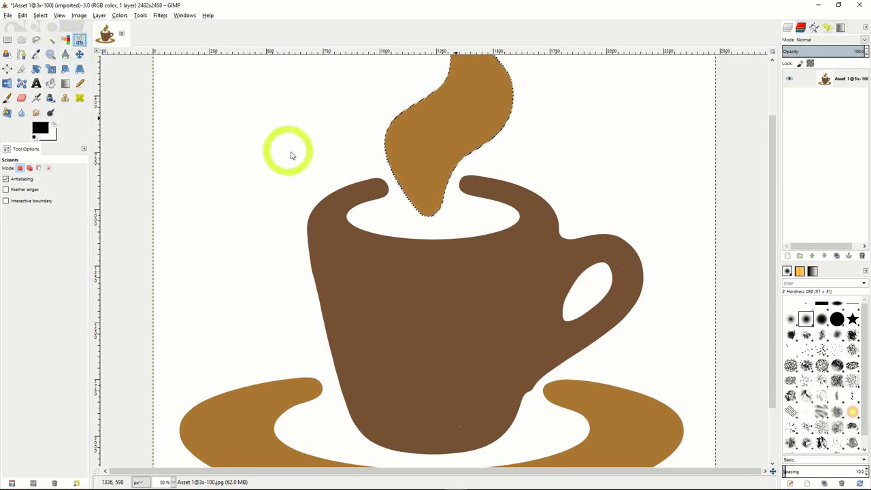
pyautogui.click(377, 177)
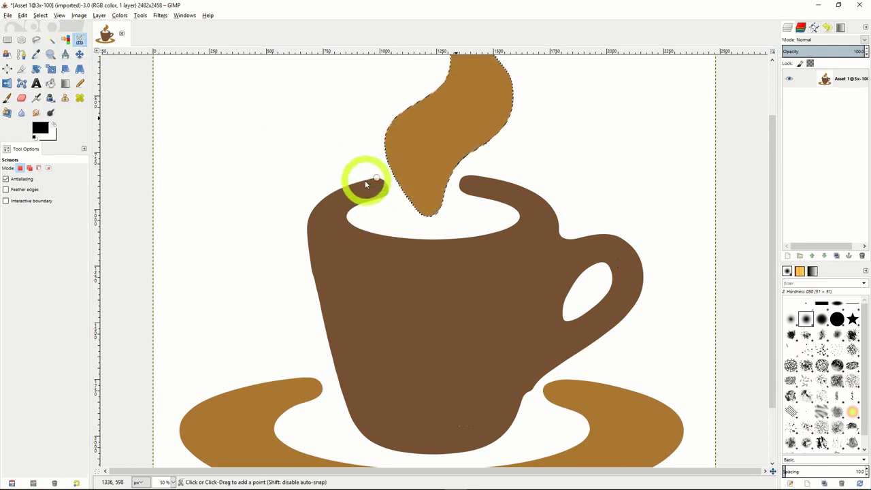
pyautogui.click(325, 197)
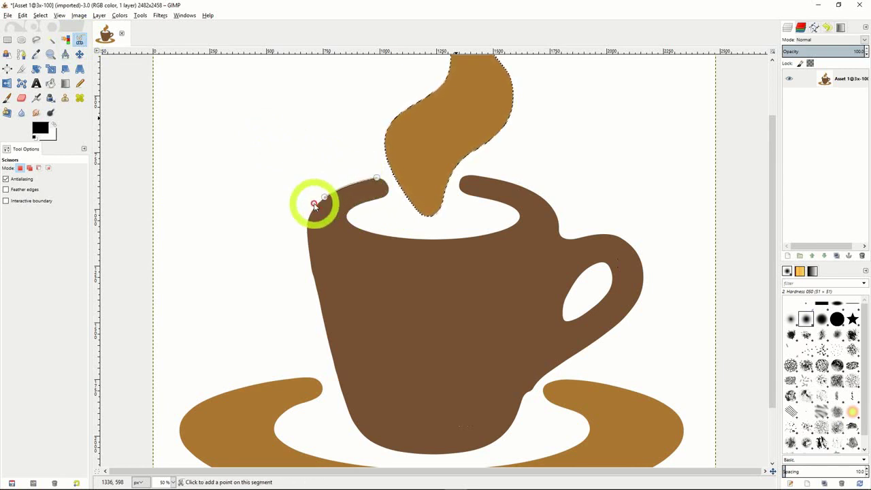
pyautogui.click(308, 225)
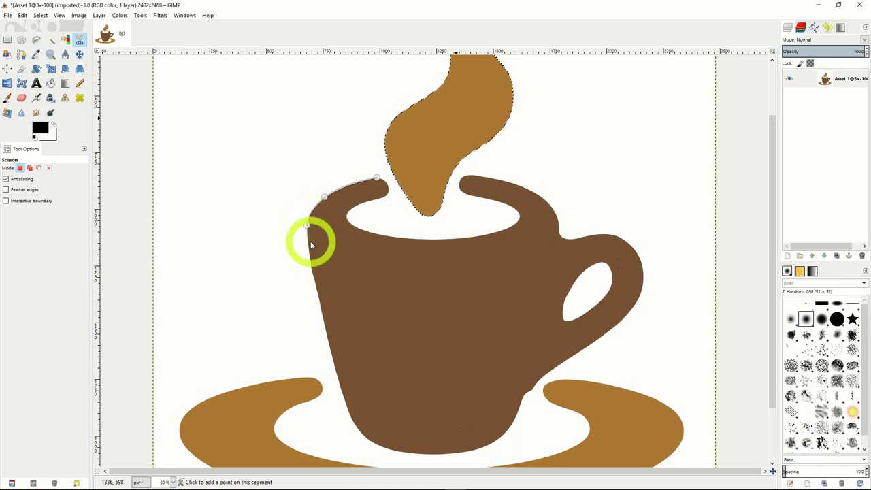
pyautogui.click(315, 284)
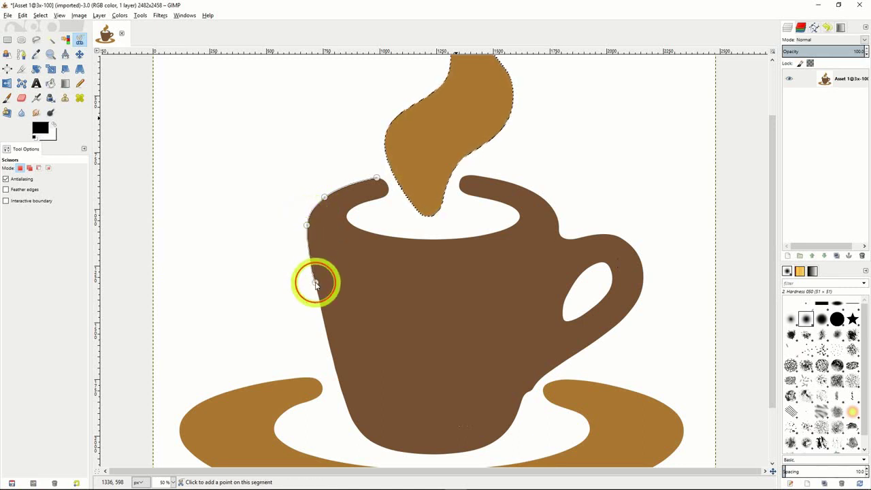
pyautogui.click(334, 366)
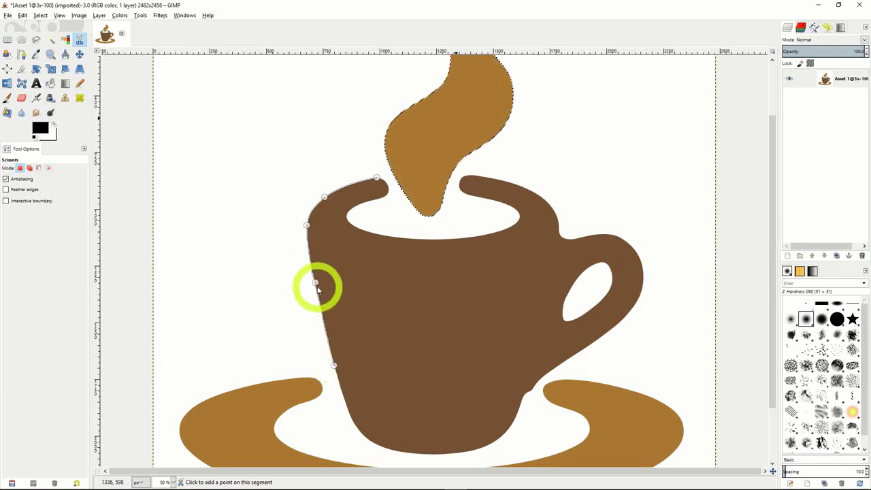
pyautogui.moveTo(315, 285); pyautogui.dragTo(308, 285)
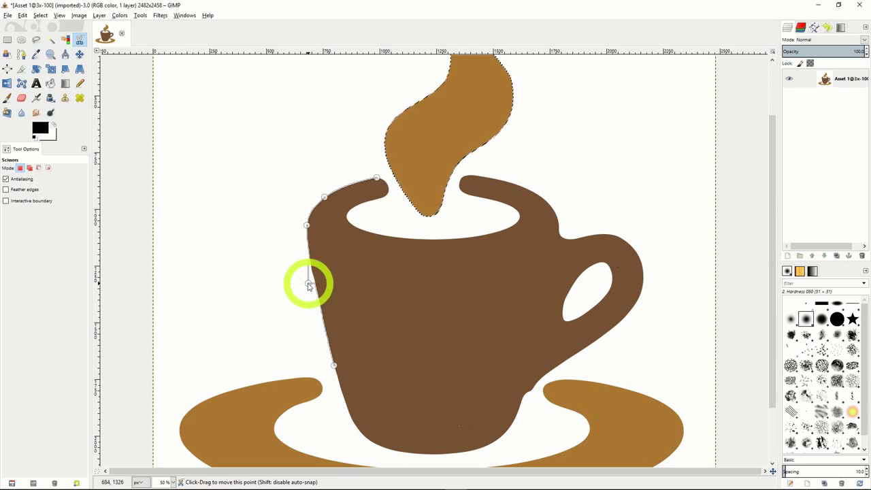
# Use Foreground Select to outline the cup roughly and mark its dark brown body and handle as foreground.
pyautogui.click(7, 55)
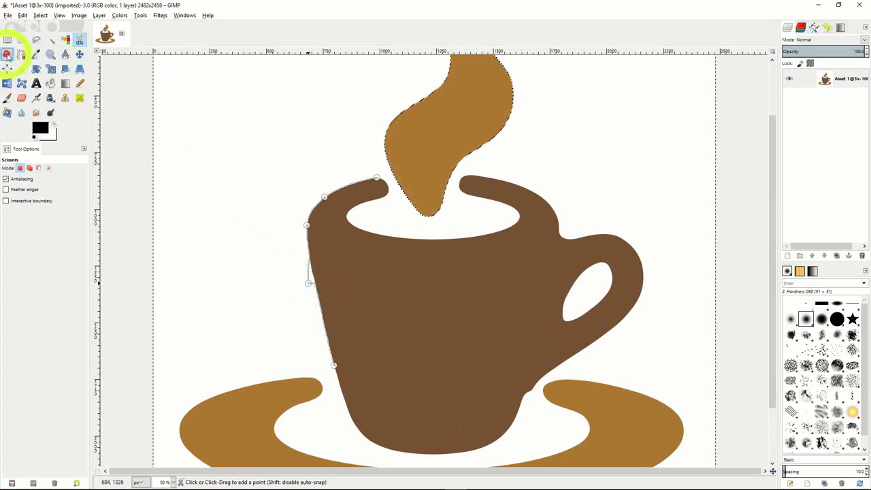
pyautogui.click(7, 55)
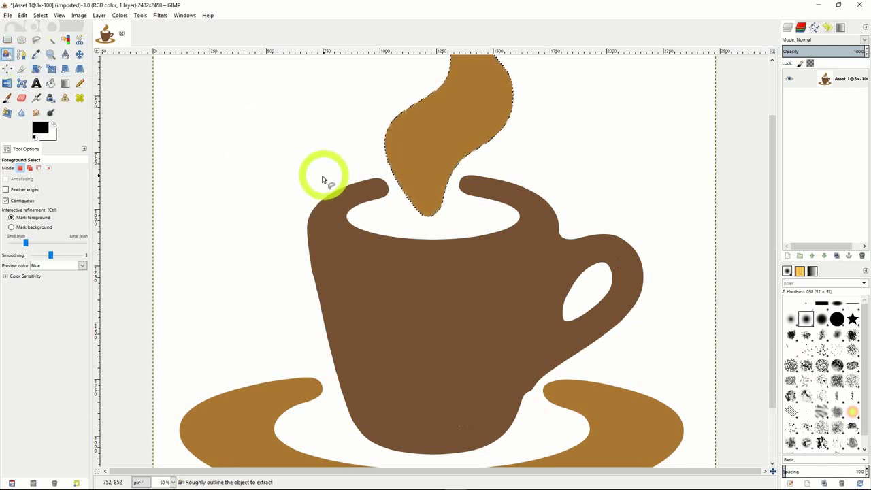
pyautogui.moveTo(297, 178)
pyautogui.mouseDown()
pyautogui.moveTo(498, 173)
pyautogui.moveTo(622, 196)
pyautogui.moveTo(664, 256)
pyautogui.moveTo(633, 370)
pyautogui.moveTo(615, 394)
pyautogui.moveTo(580, 414)
pyautogui.moveTo(471, 458)
pyautogui.moveTo(408, 458)
pyautogui.moveTo(330, 435)
pyautogui.moveTo(292, 330)
pyautogui.moveTo(298, 179)
pyautogui.mouseUp()
pyautogui.press('Return')
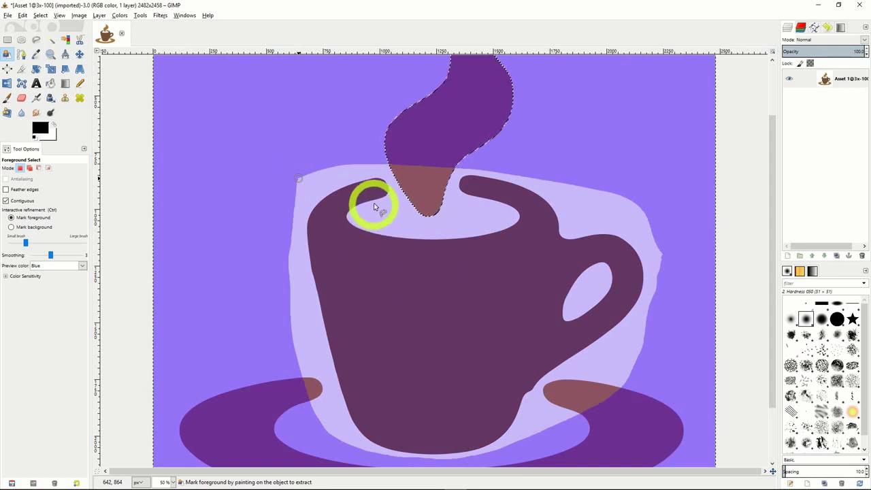
pyautogui.moveTo(378, 192)
pyautogui.mouseDown()
pyautogui.moveTo(326, 241)
pyautogui.moveTo(386, 309)
pyautogui.moveTo(391, 360)
pyautogui.moveTo(423, 374)
pyautogui.moveTo(412, 363)
pyautogui.moveTo(524, 300)
pyautogui.moveTo(540, 248)
pyautogui.moveTo(531, 211)
pyautogui.moveTo(473, 189)
pyautogui.moveTo(551, 252)
pyautogui.mouseUp()
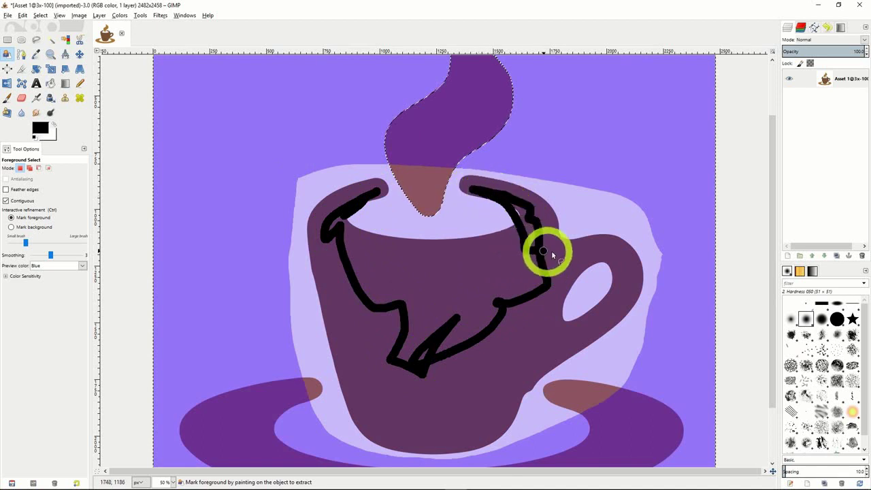
pyautogui.moveTo(613, 247)
pyautogui.mouseDown()
pyautogui.moveTo(625, 277)
pyautogui.moveTo(603, 321)
pyautogui.moveTo(575, 334)
pyautogui.moveTo(535, 308)
pyautogui.moveTo(555, 262)
pyautogui.moveTo(510, 387)
pyautogui.moveTo(476, 431)
pyautogui.moveTo(406, 444)
pyautogui.moveTo(369, 437)
pyautogui.moveTo(414, 431)
pyautogui.moveTo(405, 431)
pyautogui.moveTo(389, 358)
pyautogui.moveTo(324, 243)
pyautogui.moveTo(337, 210)
pyautogui.moveTo(390, 293)
pyautogui.moveTo(467, 260)
pyautogui.moveTo(455, 292)
pyautogui.moveTo(449, 387)
pyautogui.mouseUp()
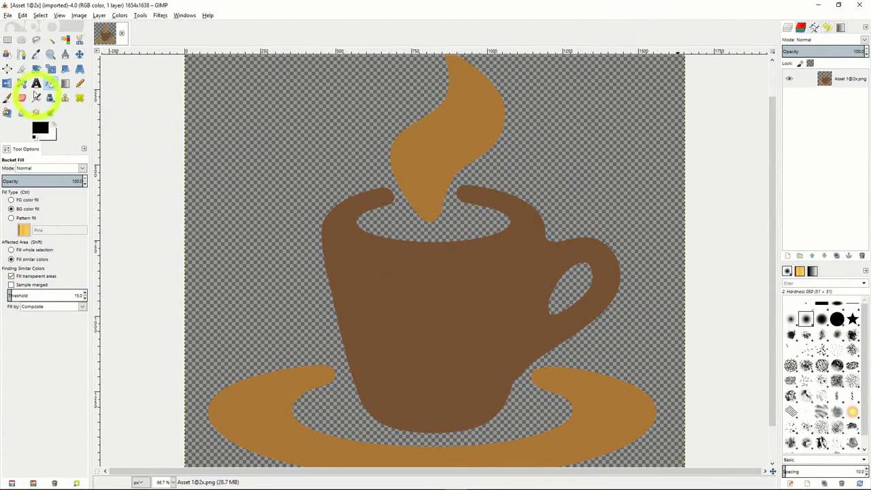
# Paint a freehand black square outline about 250 px wide in the transparent area beside the steam, using a size 20 Paintbrush.
pyautogui.click(7, 99)
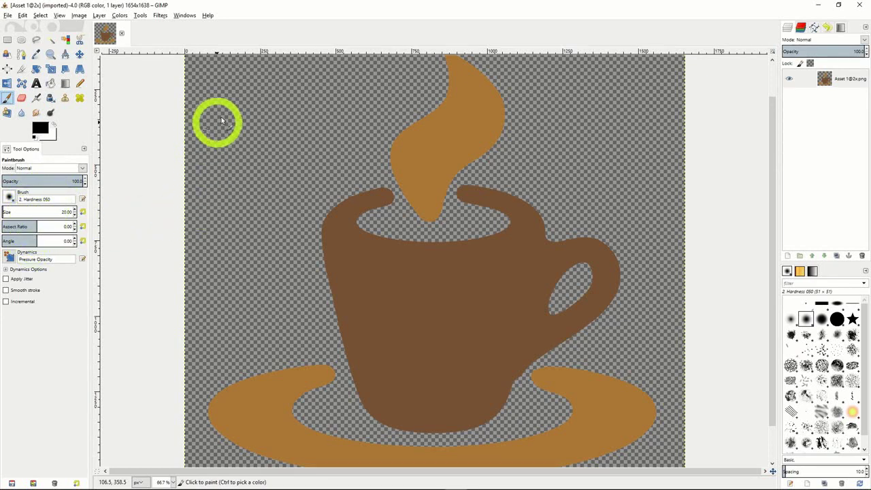
pyautogui.moveTo(227, 109)
pyautogui.mouseDown()
pyautogui.moveTo(238, 154)
pyautogui.moveTo(286, 156)
pyautogui.moveTo(296, 143)
pyautogui.moveTo(298, 93)
pyautogui.moveTo(225, 91)
pyautogui.moveTo(226, 111)
pyautogui.mouseUp()
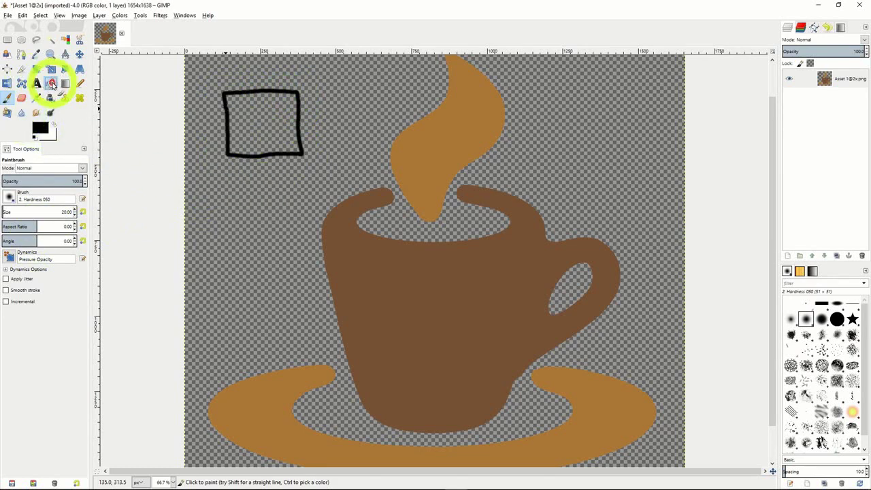
# Bucket-fill the inside of the square with the white background color, and refill it with the Pine pattern.
pyautogui.click(52, 83)
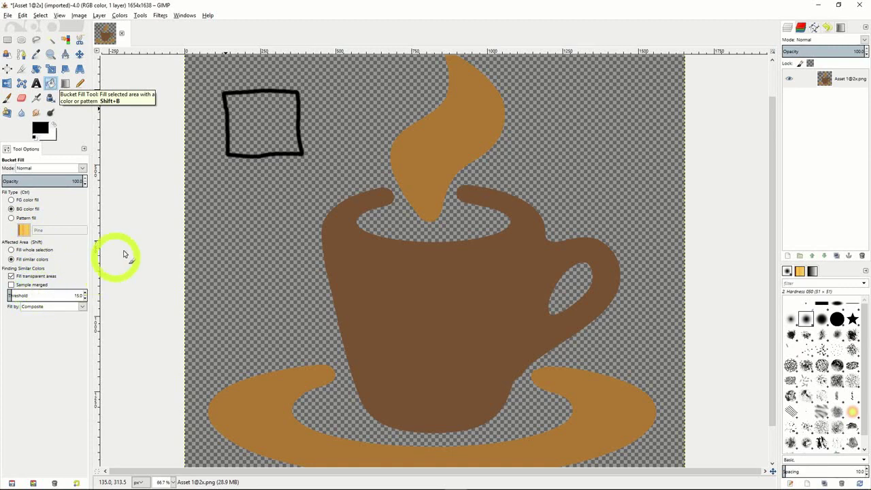
pyautogui.click(20, 209)
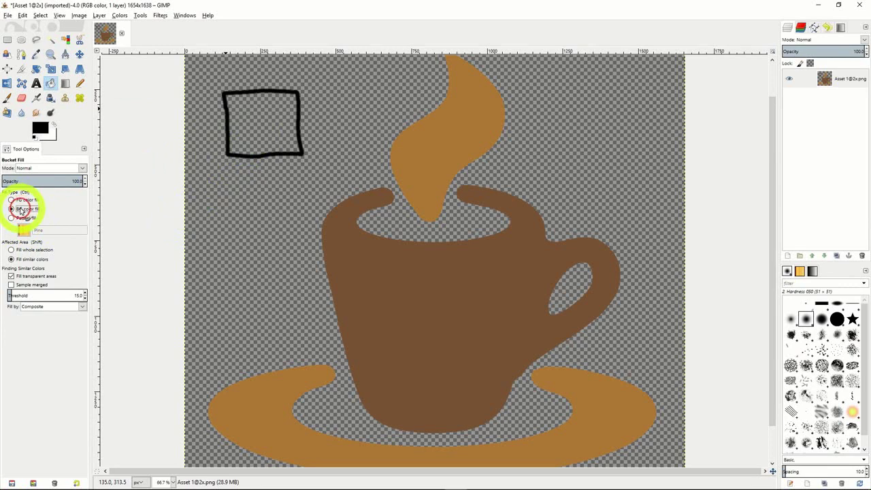
pyautogui.click(254, 124)
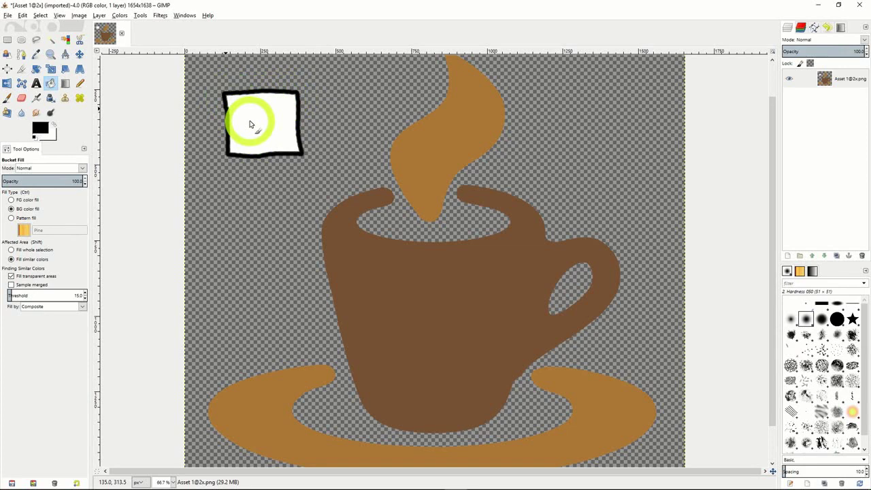
pyautogui.click(23, 218)
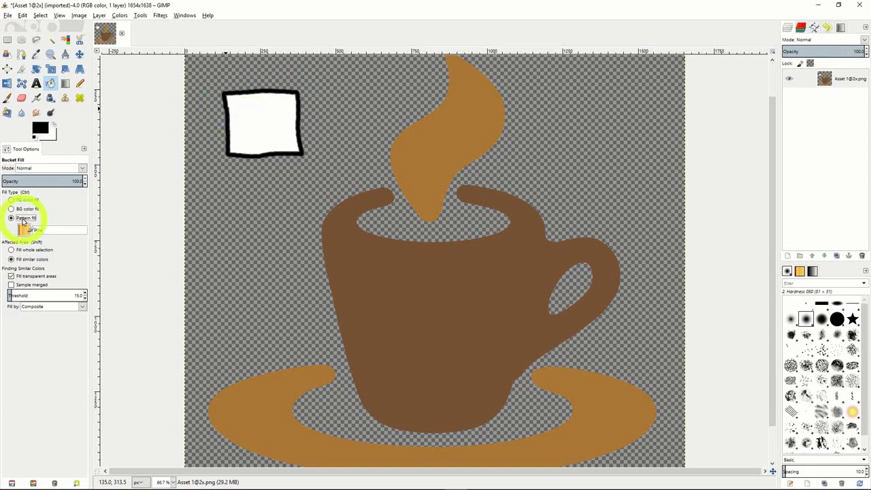
pyautogui.click(264, 128)
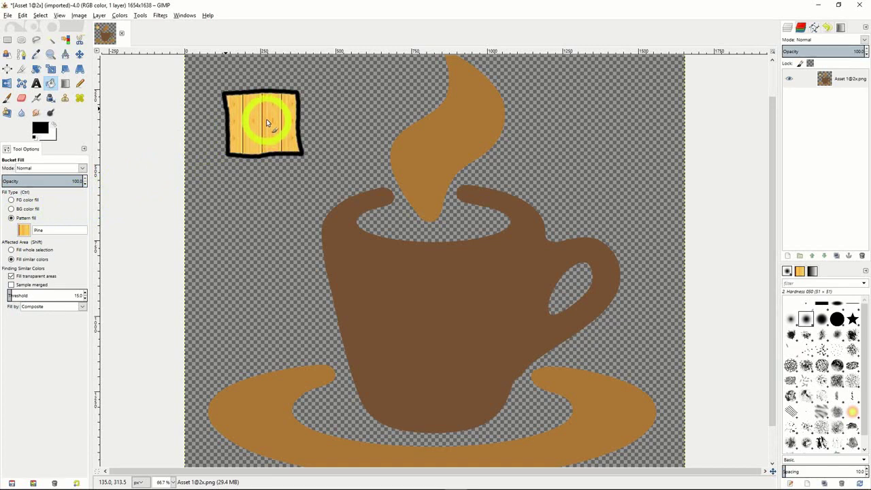
# Select the square's interior with a rectangle of about 239 × 186 px and apply a radial foreground-to-background gradient from its lower to upper corner.
pyautogui.click(65, 83)
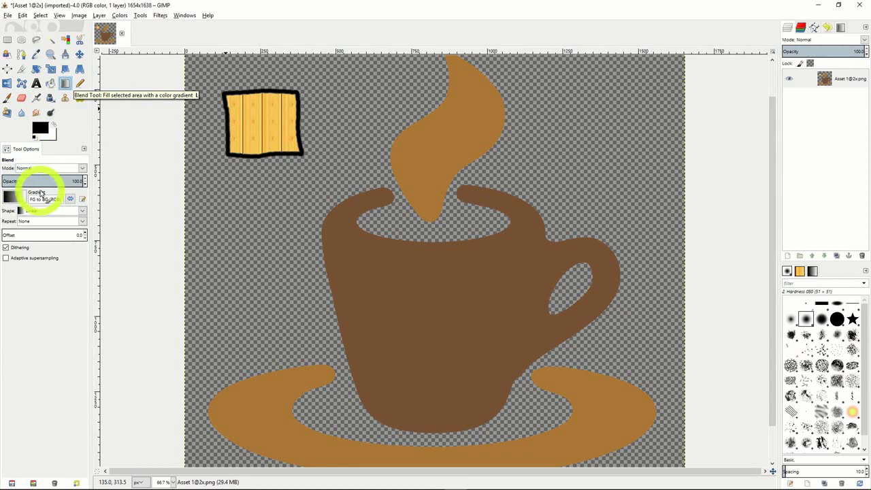
pyautogui.click(80, 213)
pyautogui.click(43, 239)
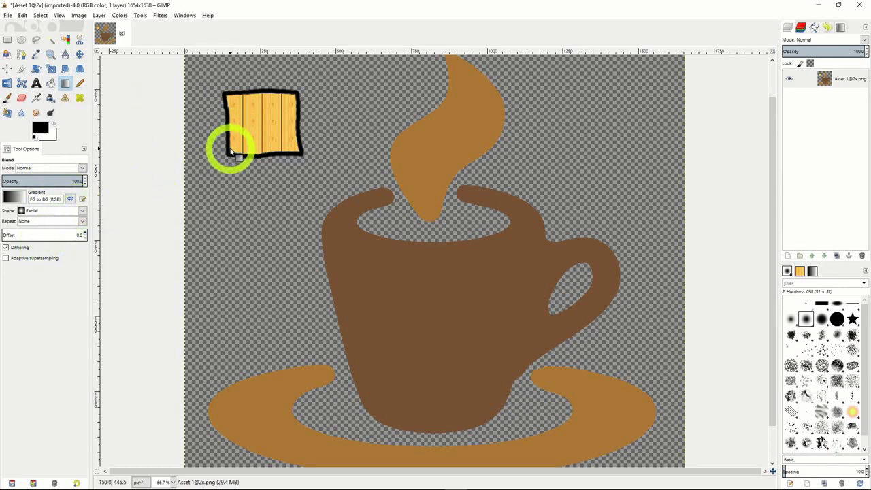
pyautogui.press('r')
pyautogui.moveTo(229, 94); pyautogui.dragTo(297, 150)
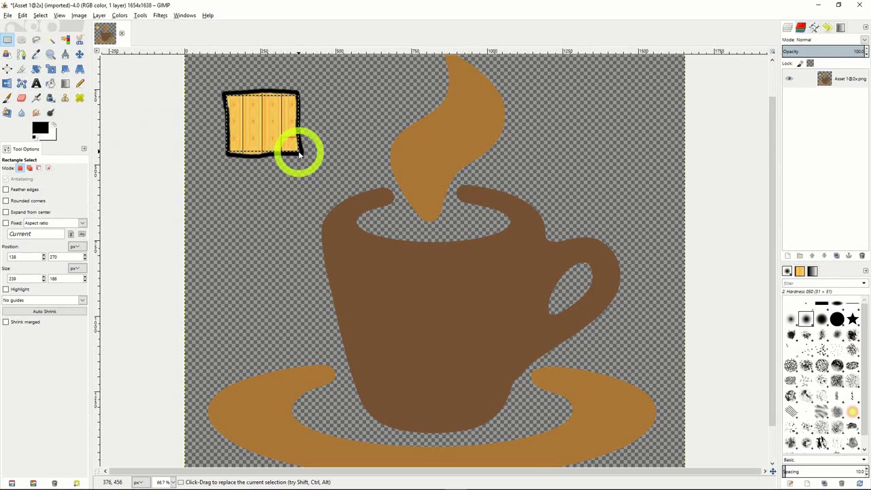
pyautogui.click(66, 82)
pyautogui.moveTo(238, 147); pyautogui.dragTo(291, 104)
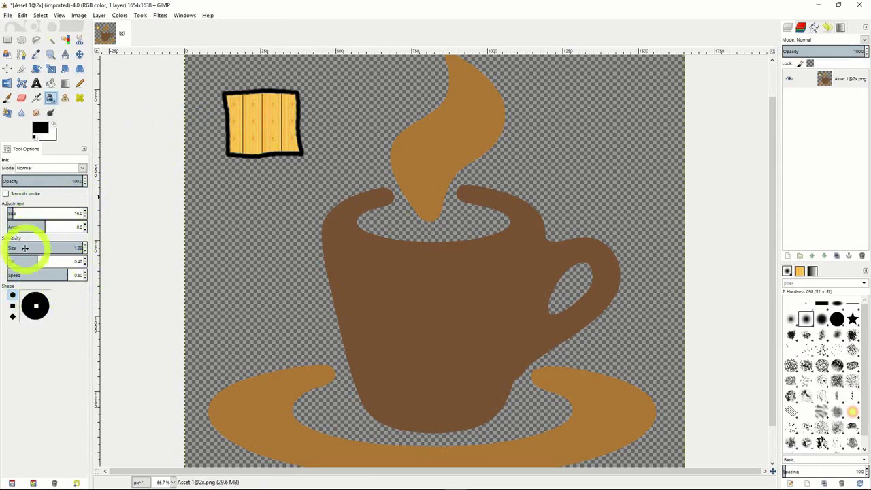
# Draw two vertical eyes and a curved smile on the pine-filled square with the Ink tool at size 16.
pyautogui.moveTo(253, 100)
pyautogui.mouseDown()
pyautogui.moveTo(256, 116)
pyautogui.moveTo(270, 117)
pyautogui.moveTo(247, 141)
pyautogui.moveTo(292, 129)
pyautogui.mouseUp()
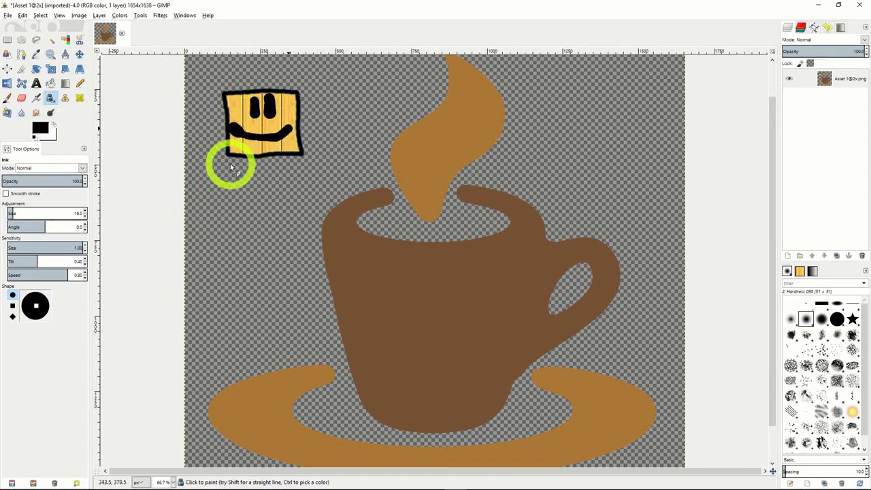
# Airbrush a rounded ring around the square at a flow of 20.1, and a looping curve outside the ring at a flow of 30.
pyautogui.click(36, 98)
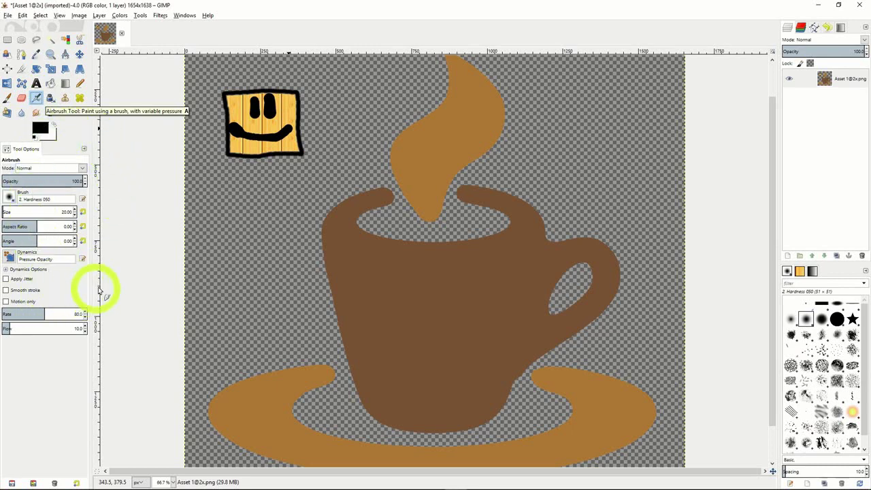
pyautogui.click(10, 329)
pyautogui.moveTo(10, 330); pyautogui.dragTo(19, 331)
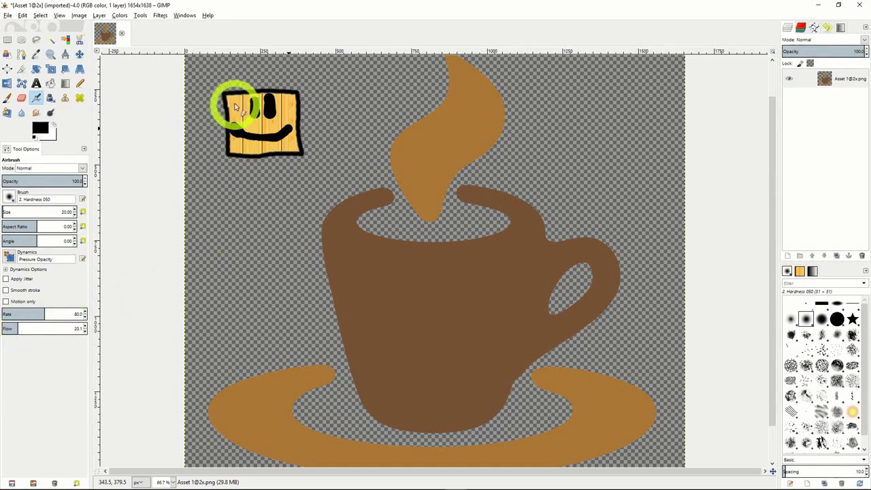
pyautogui.moveTo(215, 90)
pyautogui.mouseDown()
pyautogui.moveTo(217, 169)
pyautogui.moveTo(244, 179)
pyautogui.moveTo(314, 171)
pyautogui.moveTo(330, 135)
pyautogui.moveTo(324, 89)
pyautogui.moveTo(285, 81)
pyautogui.moveTo(213, 91)
pyautogui.mouseUp()
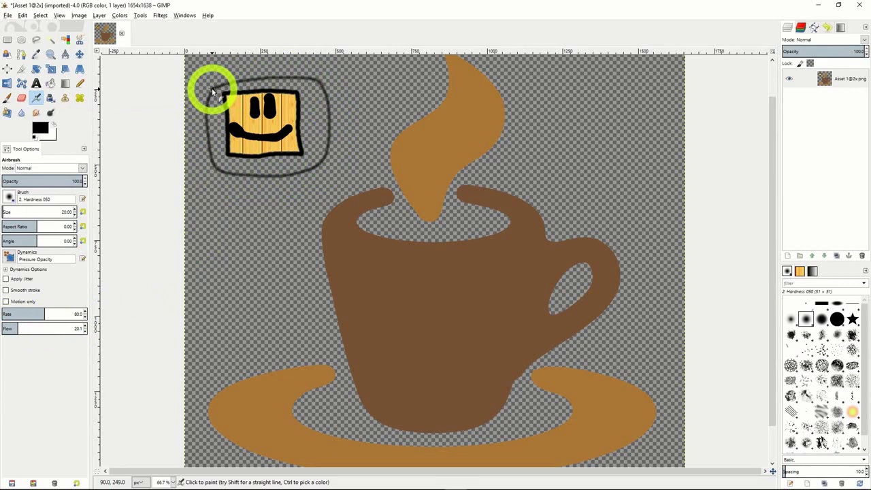
pyautogui.moveTo(23, 344)
pyautogui.mouseDown()
pyautogui.moveTo(22, 331)
pyautogui.moveTo(103, 326)
pyautogui.mouseUp()
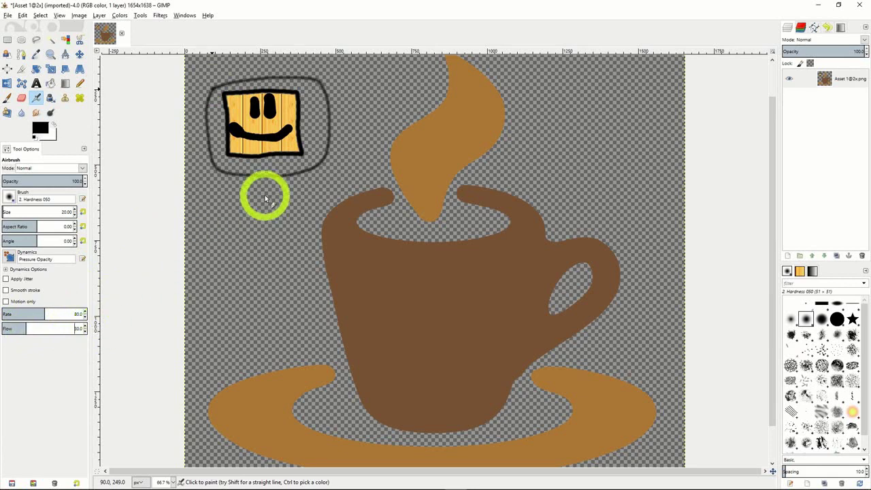
pyautogui.moveTo(243, 186)
pyautogui.mouseDown()
pyautogui.moveTo(345, 169)
pyautogui.moveTo(355, 138)
pyautogui.moveTo(339, 109)
pyautogui.moveTo(345, 95)
pyautogui.moveTo(332, 83)
pyautogui.moveTo(329, 92)
pyautogui.moveTo(361, 127)
pyautogui.moveTo(364, 151)
pyautogui.moveTo(356, 174)
pyautogui.moveTo(307, 199)
pyautogui.mouseUp()
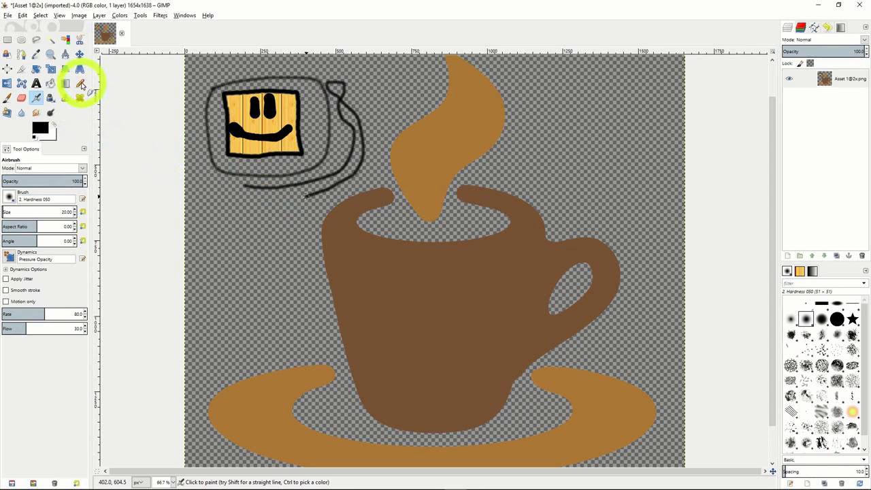
# Draw a thick horizontal line above the airbrushed ring and two eyebrow strokes above the face with the size 20 Pencil.
pyautogui.click(80, 83)
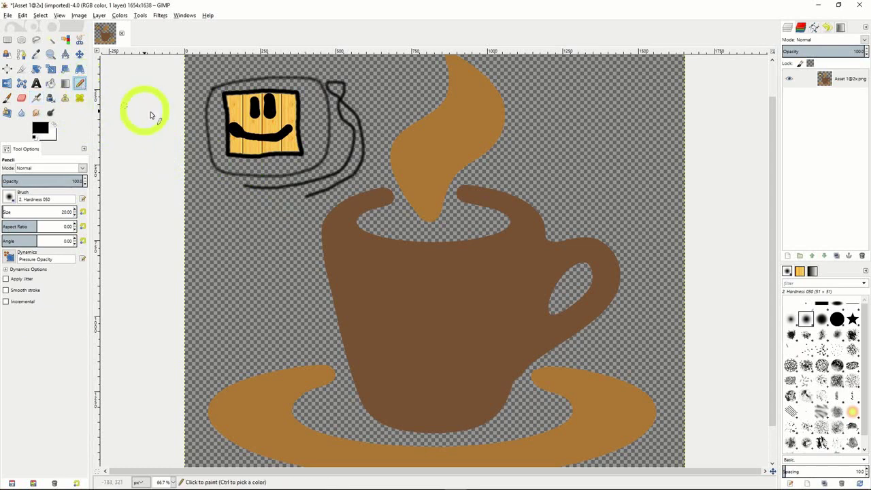
pyautogui.moveTo(305, 68); pyautogui.dragTo(411, 68)
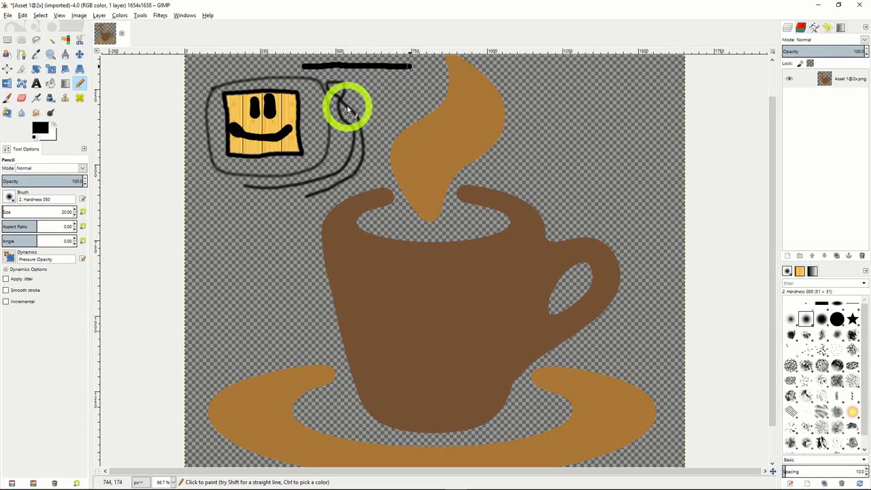
pyautogui.moveTo(240, 87); pyautogui.dragTo(291, 82)
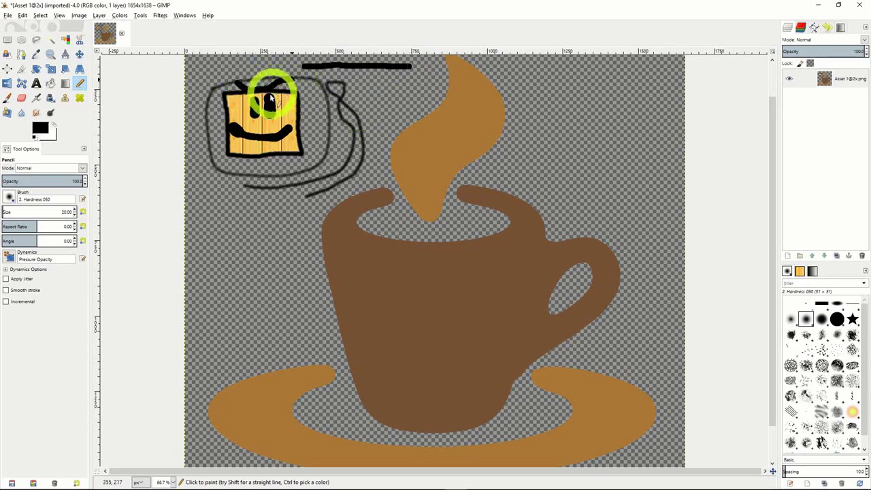
# Erase along the eyebrow strokes above the square face with the size 20 Eraser.
pyautogui.click(21, 99)
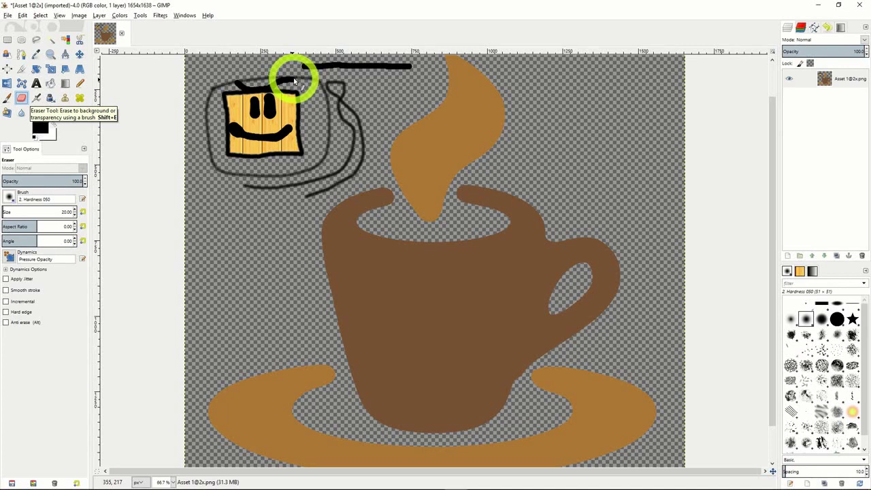
pyautogui.moveTo(294, 81)
pyautogui.mouseDown()
pyautogui.moveTo(234, 87)
pyautogui.moveTo(241, 77)
pyautogui.moveTo(238, 86)
pyautogui.moveTo(267, 90)
pyautogui.moveTo(288, 77)
pyautogui.moveTo(249, 84)
pyautogui.mouseUp()
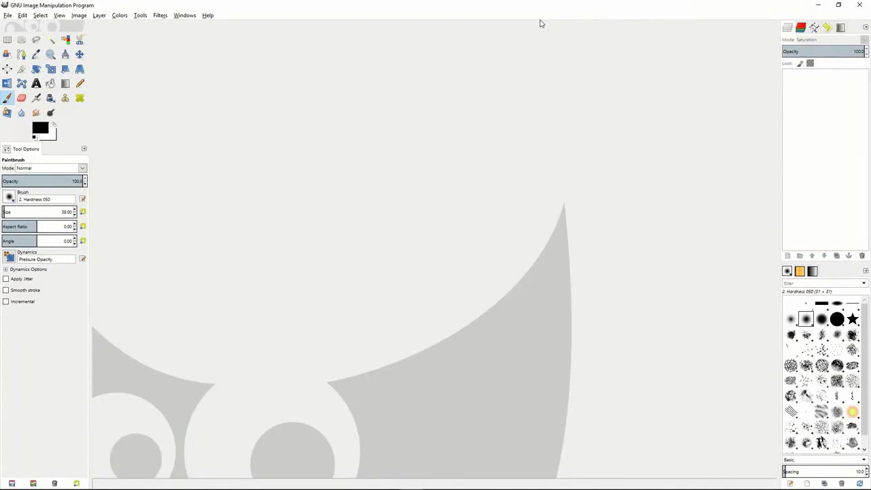
# Open the recently used image o-HEAD-OUT-WINDOW-SMILING-facebook.jpg and fit the whole picture in view.
pyautogui.click(7, 15)
pyautogui.moveTo(54, 75)
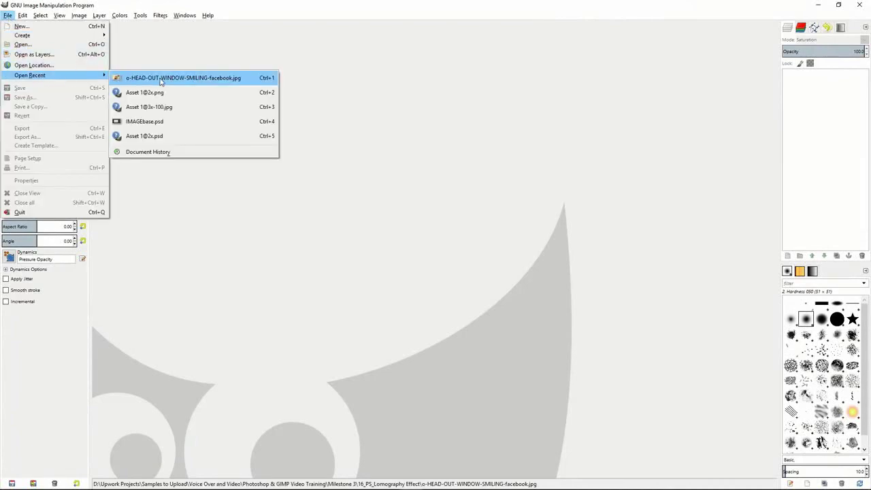
pyautogui.click(162, 79)
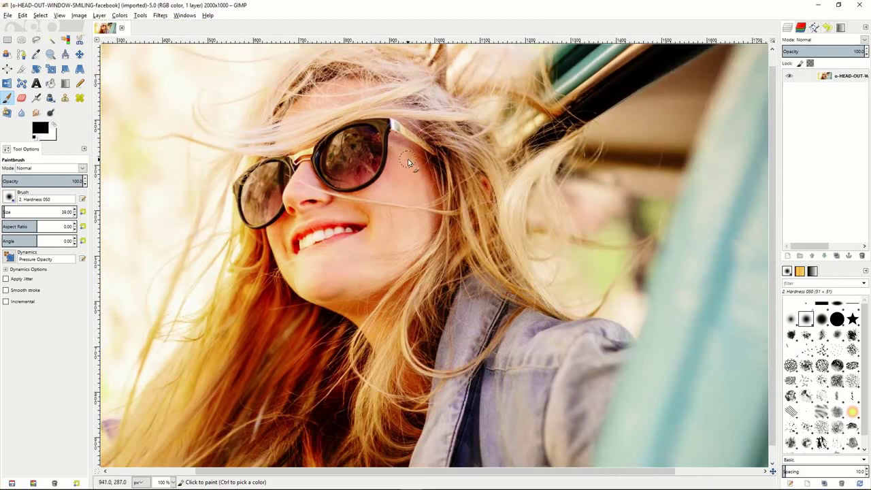
pyautogui.press('-')
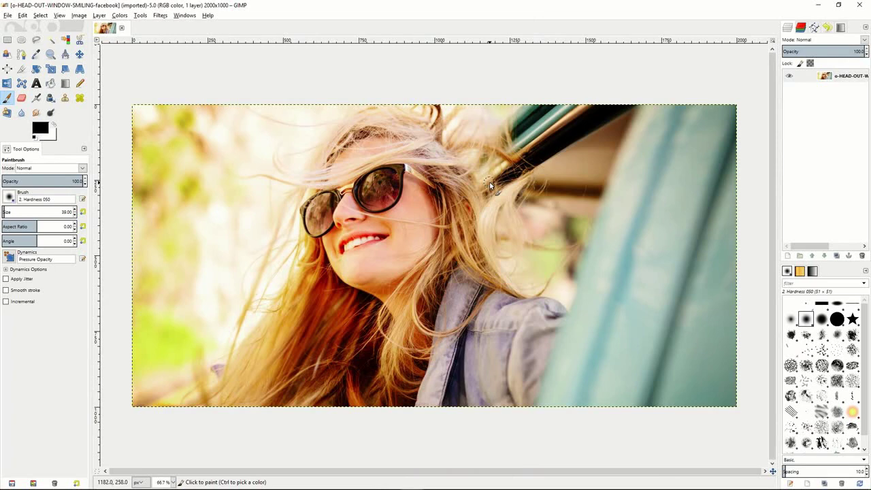
# Add a new transparent layer of 2000 × 1000 px named Layer above the photo.
pyautogui.rightClick(806, 116)
pyautogui.click(779, 128)
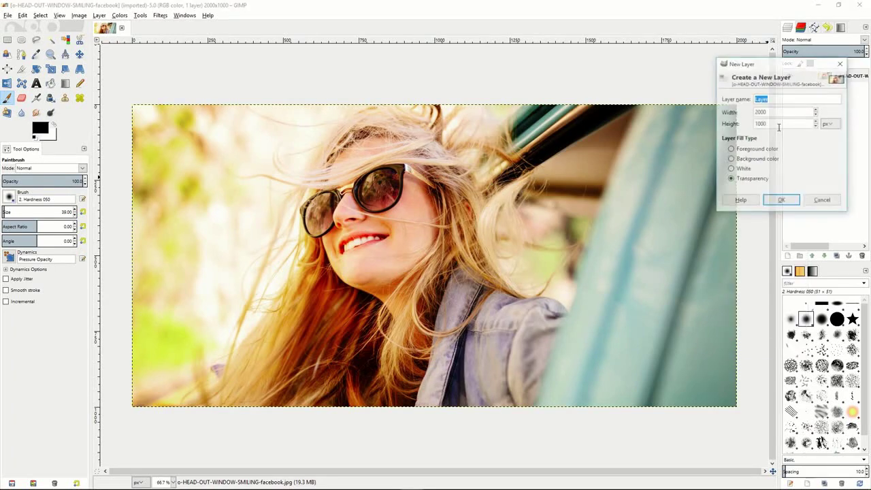
pyautogui.click(780, 201)
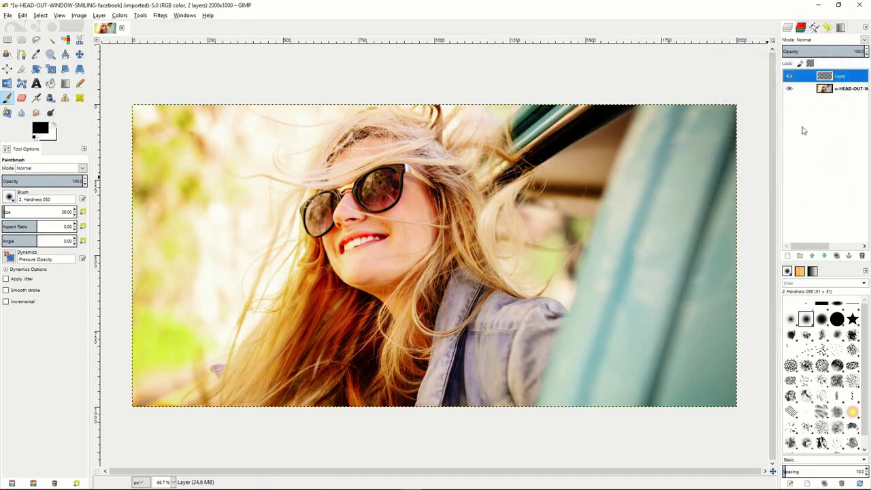
# Add a layer mask initialized to White (full opacity) to the new transparent layer.
pyautogui.doubleClick(838, 78)
pyautogui.rightClick(838, 80)
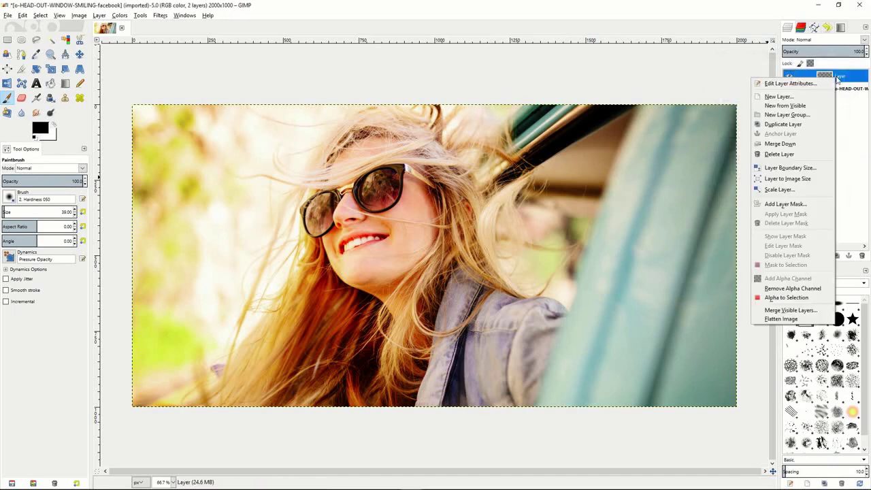
pyautogui.click(787, 205)
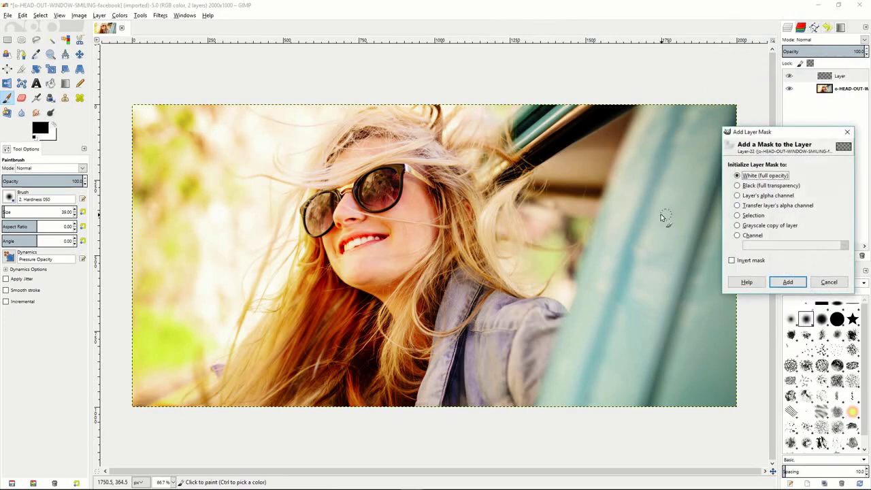
pyautogui.click(786, 282)
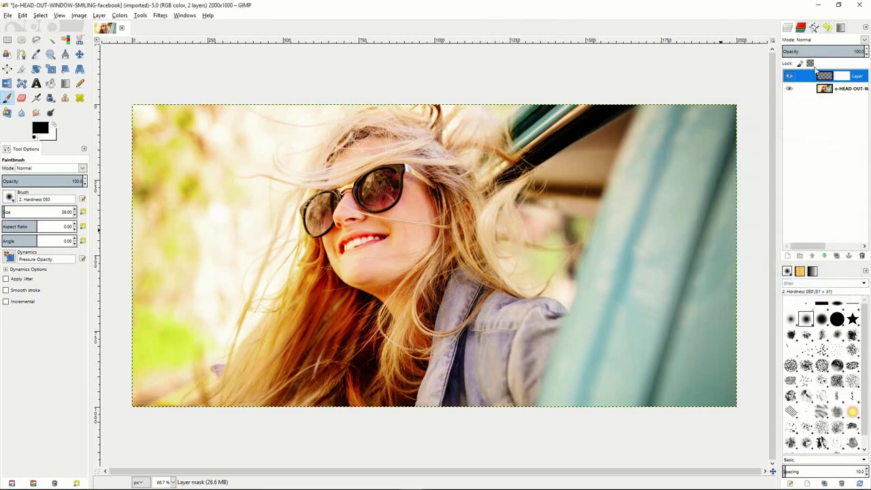
# Set the new layer's blending mode to Saturation at 100 opacity and fill the layer with black using Bucket Fill.
pyautogui.click(821, 41)
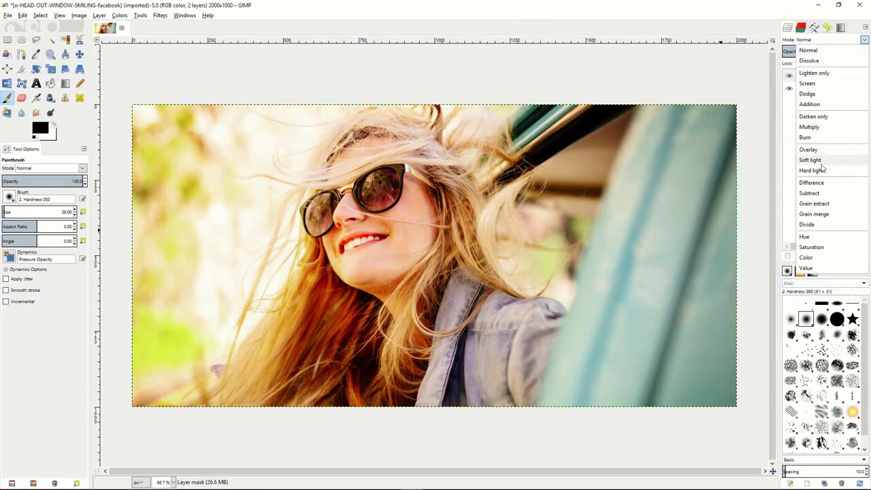
pyautogui.click(811, 248)
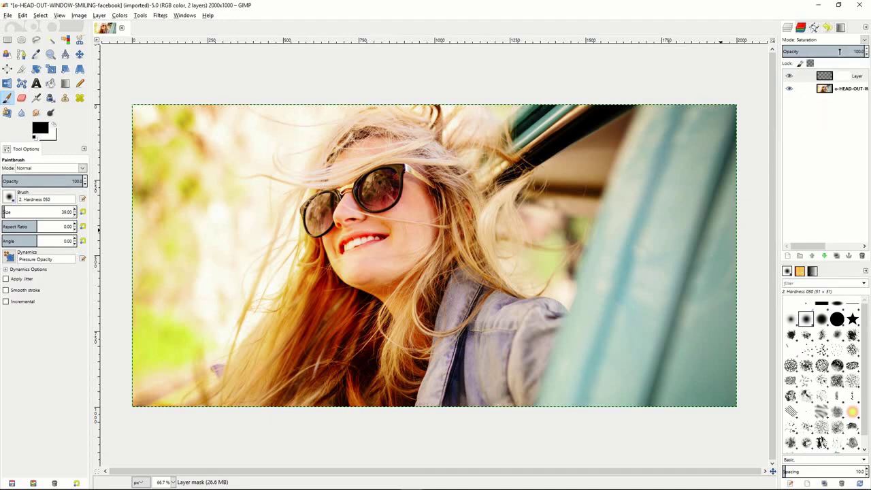
pyautogui.moveTo(844, 52); pyautogui.dragTo(866, 52)
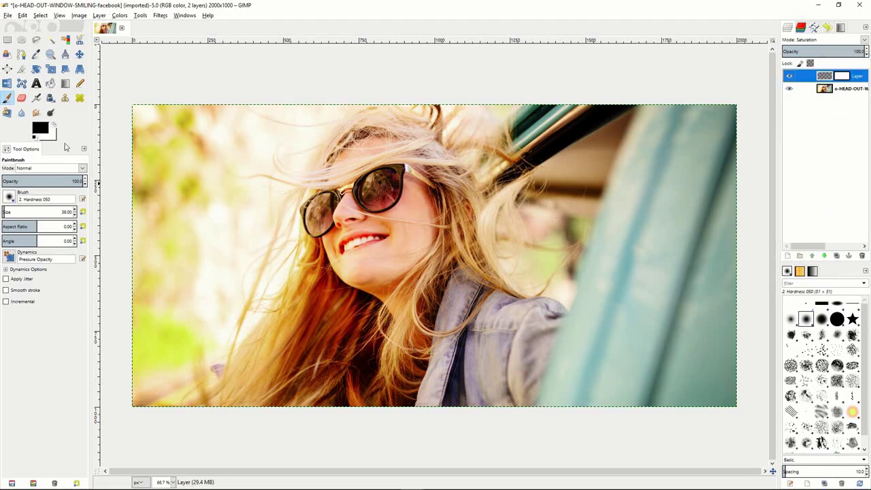
pyautogui.click(50, 83)
pyautogui.click(523, 201)
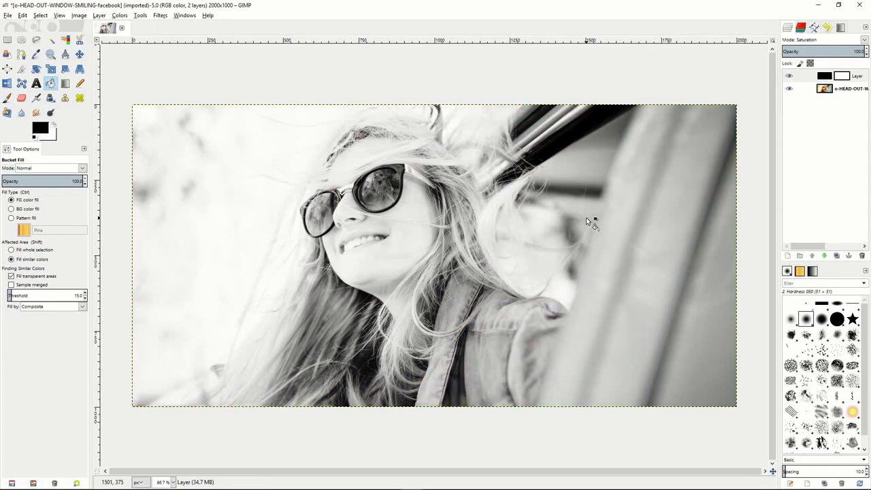
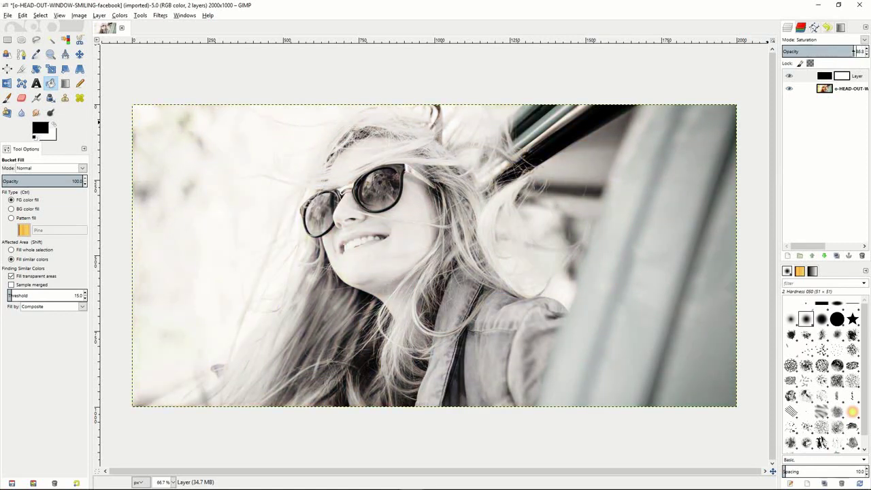
# Reduce the opacity of the black-filled Saturation layer to 87.9.
pyautogui.moveTo(847, 51); pyautogui.dragTo(843, 52)
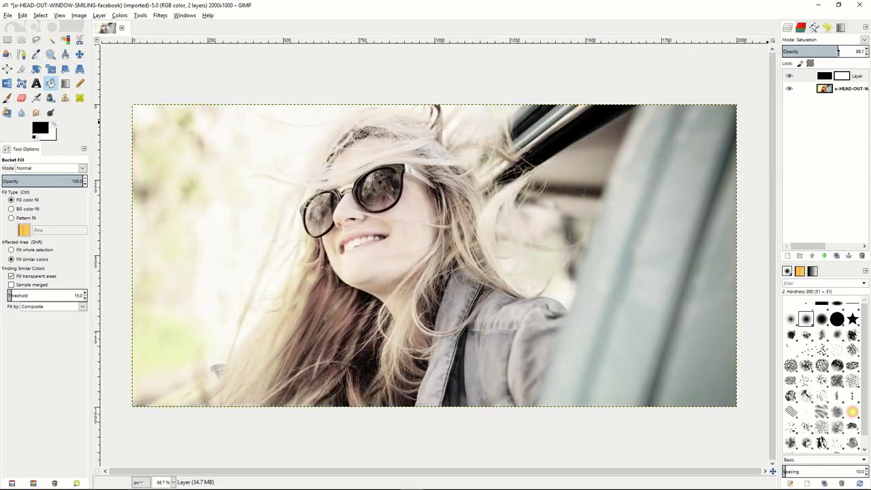
pyautogui.moveTo(853, 51); pyautogui.dragTo(838, 52)
pyautogui.moveTo(838, 52); pyautogui.dragTo(853, 52)
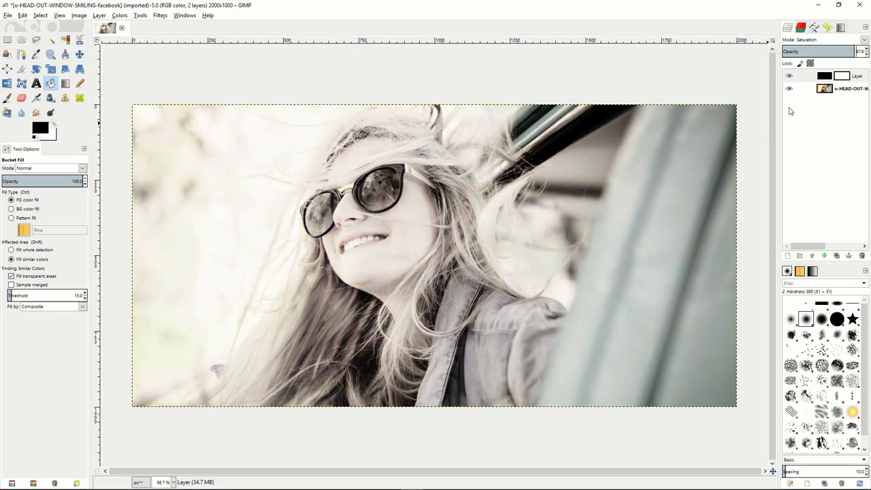
# On the photo layer, trace the upper edge of the sunglasses with Scissors Select, from the smaller lens to the end of the temple arm.
pyautogui.click(830, 90)
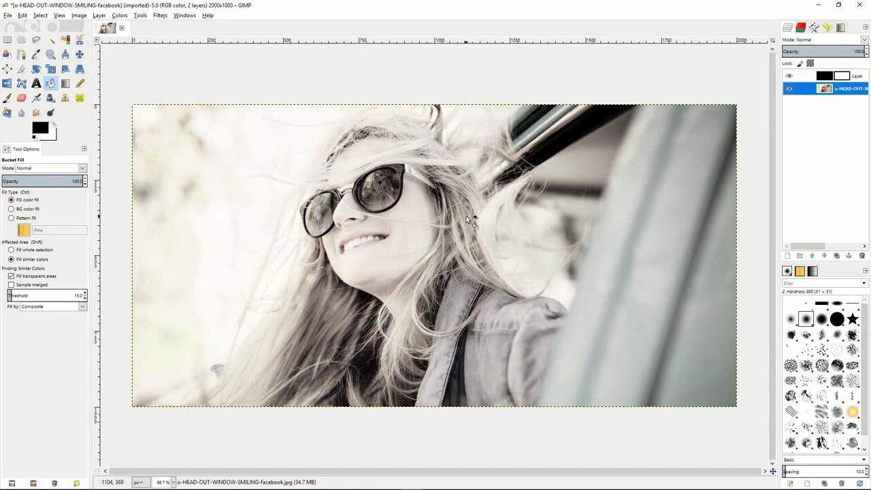
pyautogui.click(80, 42)
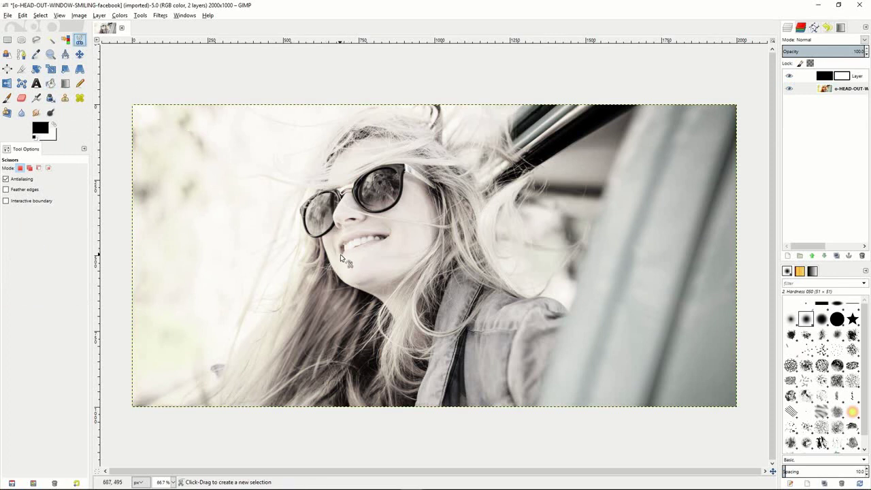
pyautogui.click(321, 236)
pyautogui.click(315, 194)
pyautogui.click(337, 189)
pyautogui.click(345, 189)
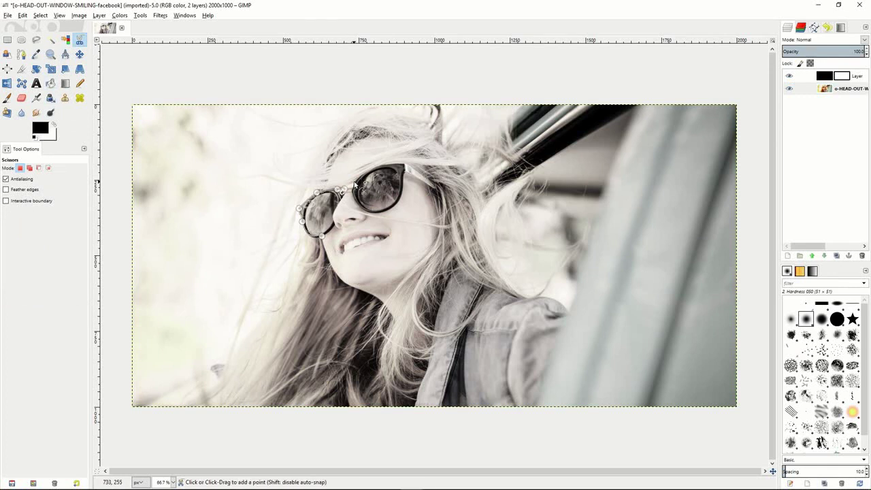
pyautogui.click(379, 167)
pyautogui.click(406, 166)
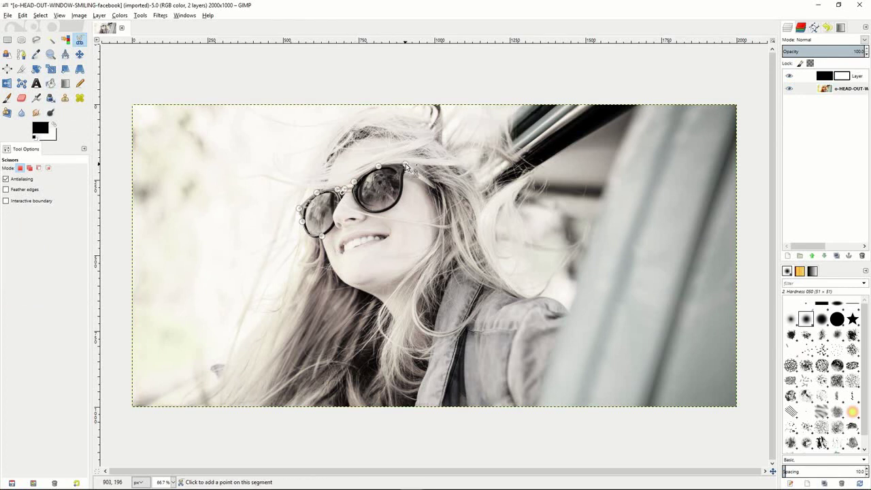
pyautogui.click(435, 185)
# Trace the lower edge of the sunglasses back to the starting point and convert the closed outline into a selection.
pyautogui.click(398, 198)
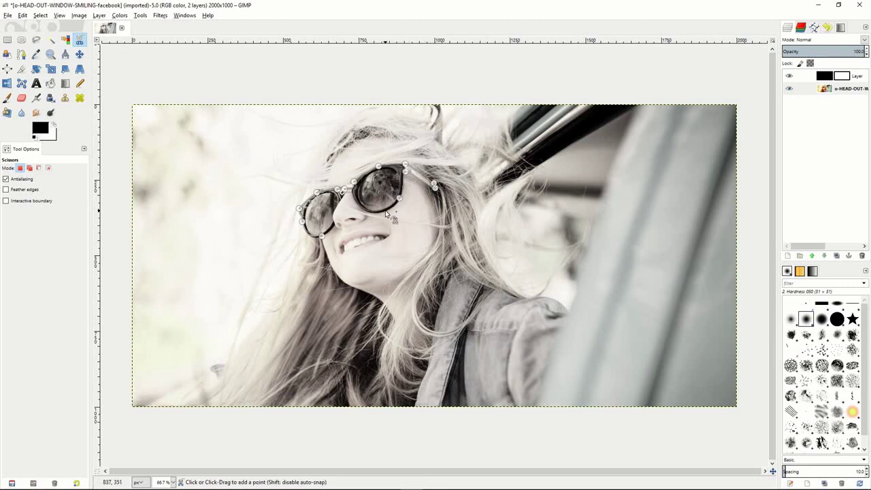
pyautogui.click(385, 211)
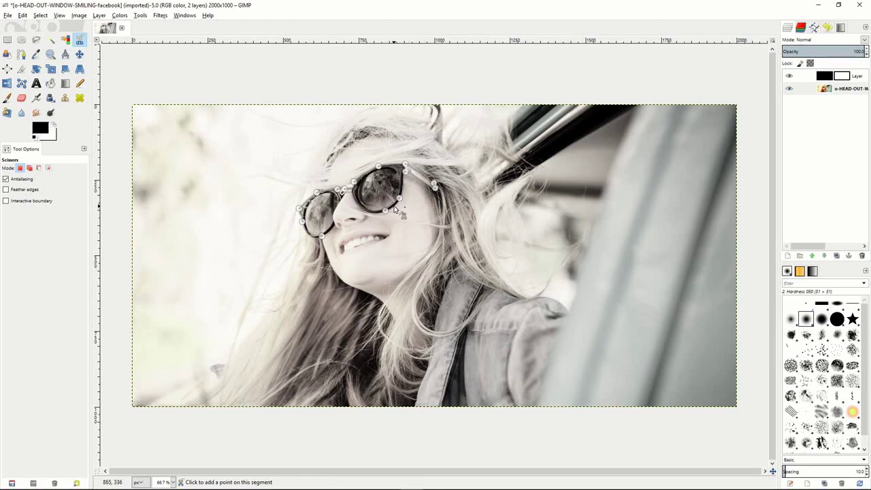
pyautogui.click(335, 212)
pyautogui.click(334, 224)
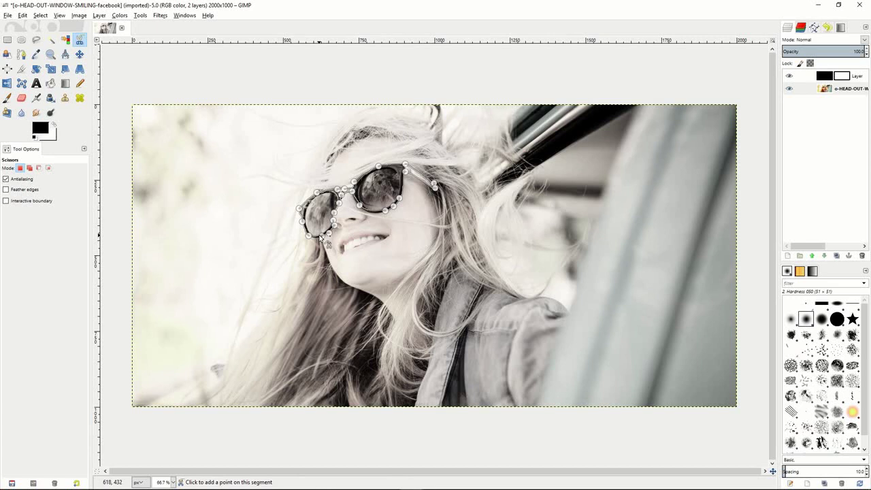
pyautogui.click(321, 237)
pyautogui.click(322, 215)
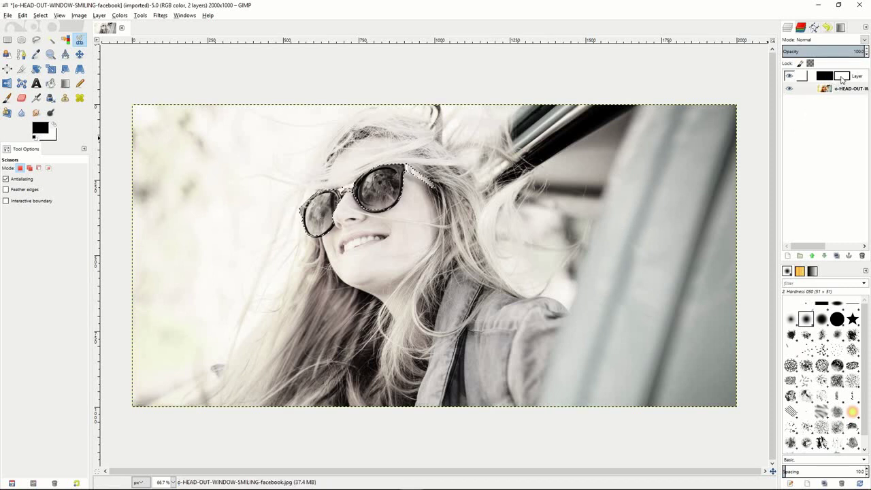
# Paint black on the Saturation layer's mask inside the selection to bring back the colour of both lenses and the temple arm.
pyautogui.click(843, 77)
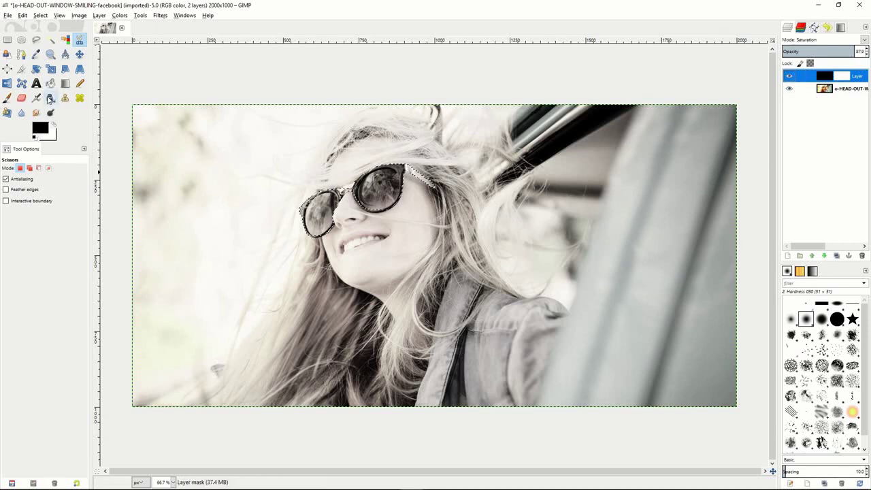
pyautogui.click(8, 98)
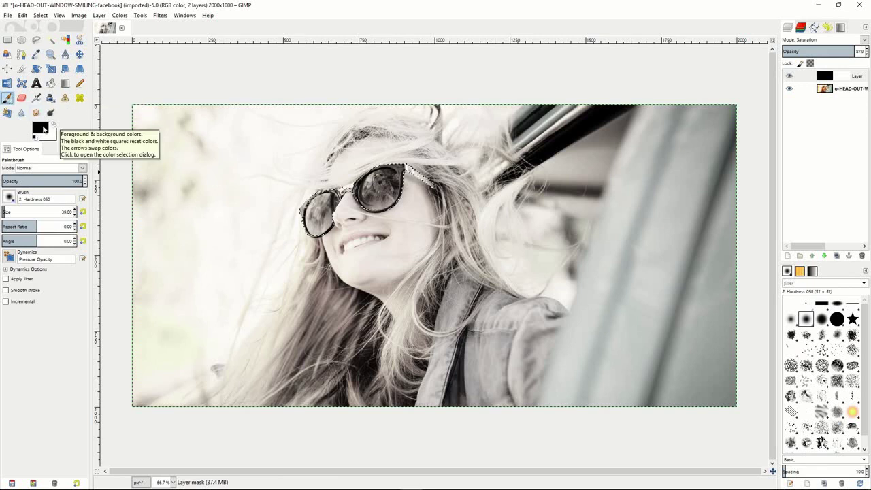
pyautogui.click(846, 77)
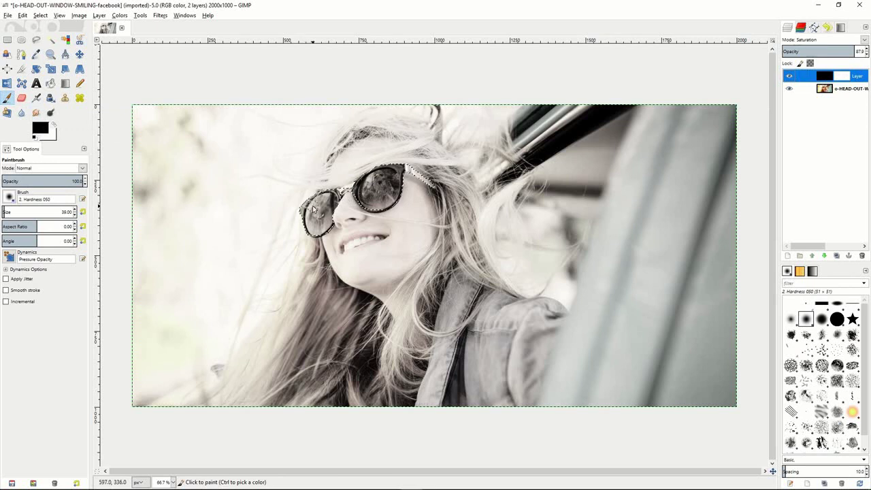
pyautogui.moveTo(323, 202); pyautogui.dragTo(301, 210)
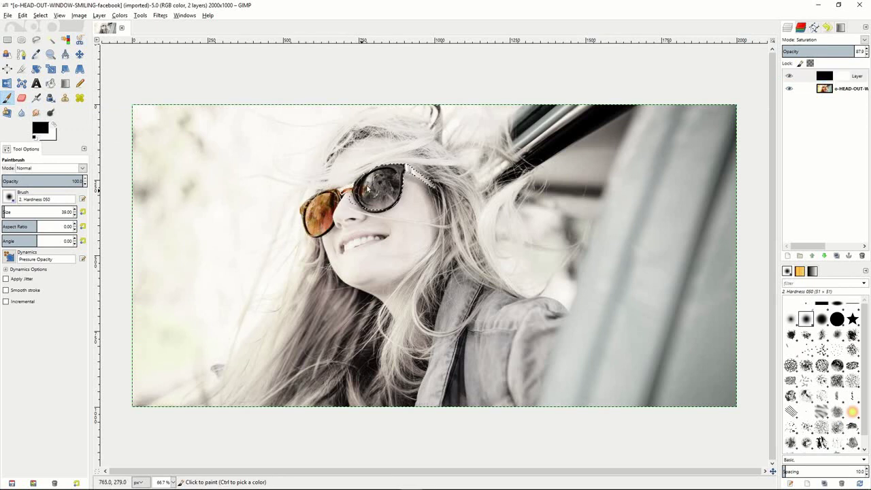
pyautogui.moveTo(383, 212)
pyautogui.mouseDown()
pyautogui.moveTo(407, 171)
pyautogui.moveTo(369, 199)
pyautogui.moveTo(411, 172)
pyautogui.moveTo(441, 189)
pyautogui.moveTo(417, 179)
pyautogui.mouseUp()
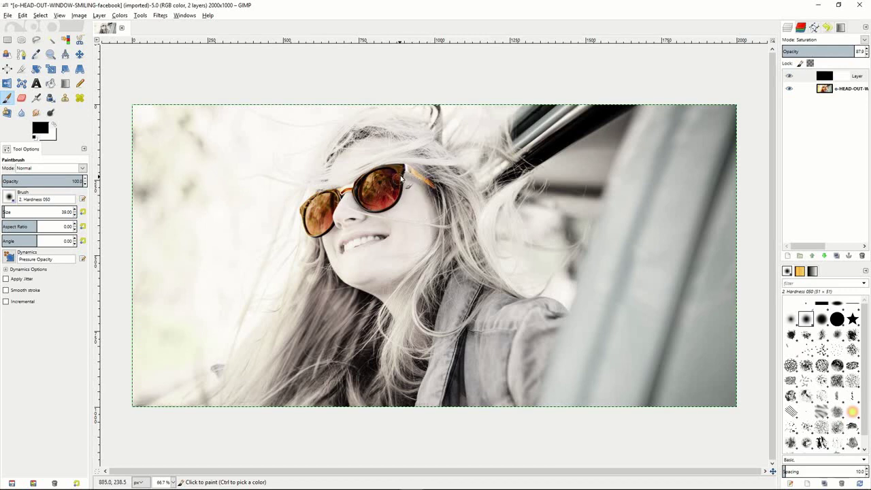
pyautogui.moveTo(407, 167); pyautogui.dragTo(433, 192)
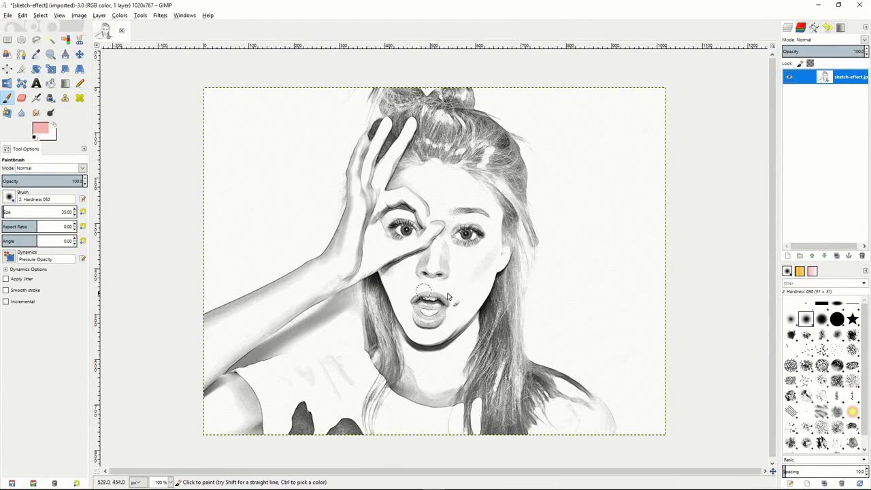
# Add a transparent 1020 × 767 px layer above the sketch-effect picture and set its mode to Multiply.
pyautogui.rightClick(805, 81)
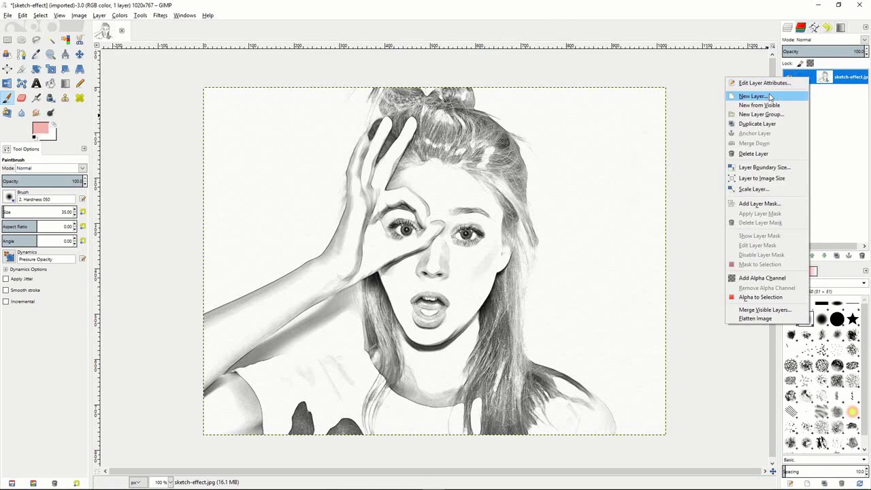
pyautogui.click(749, 94)
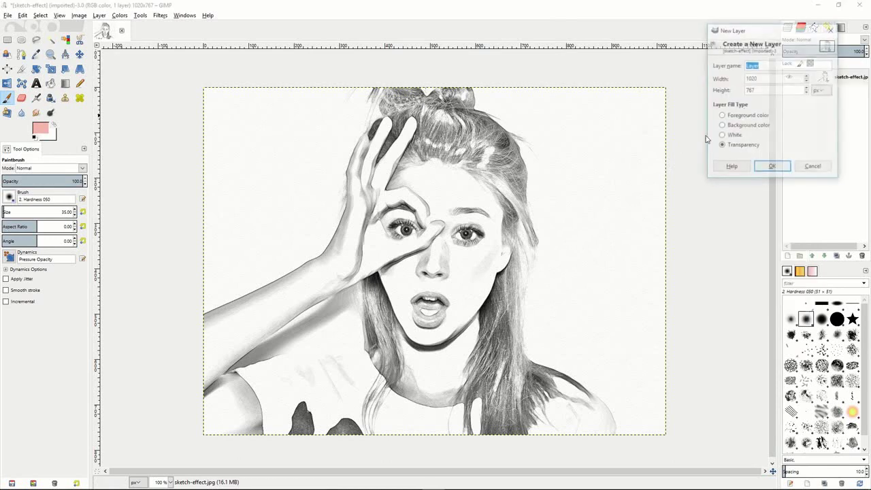
pyautogui.click(773, 168)
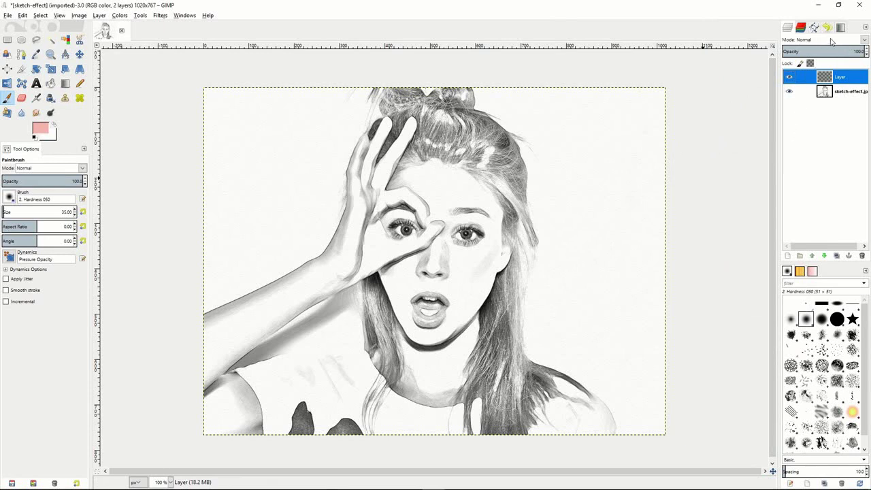
pyautogui.click(862, 41)
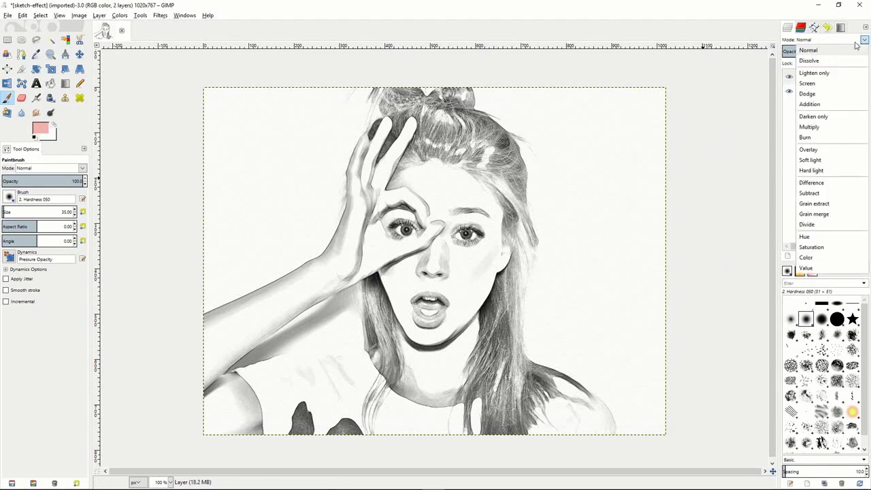
pyautogui.click(810, 127)
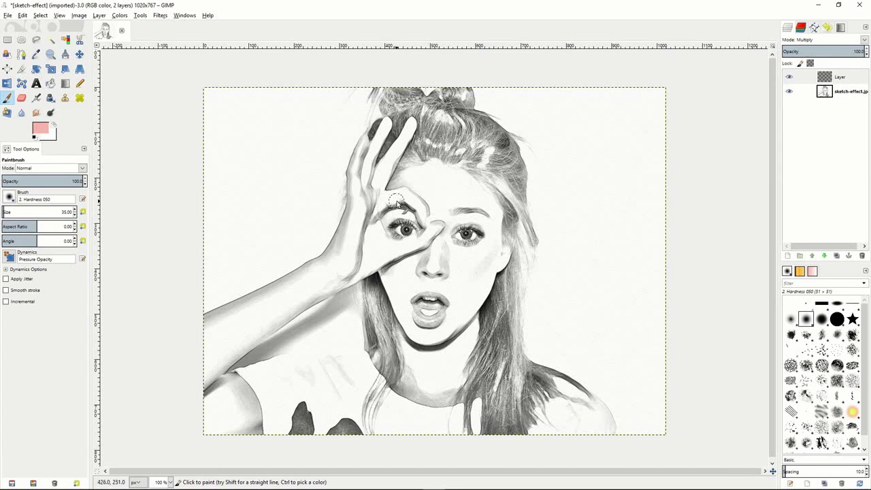
# Paint the woman's raised hand and face on the Multiply layer with the size 35 Paintbrush in pink e7b9b9, leaving the eyes and lips unpainted.
pyautogui.click(42, 128)
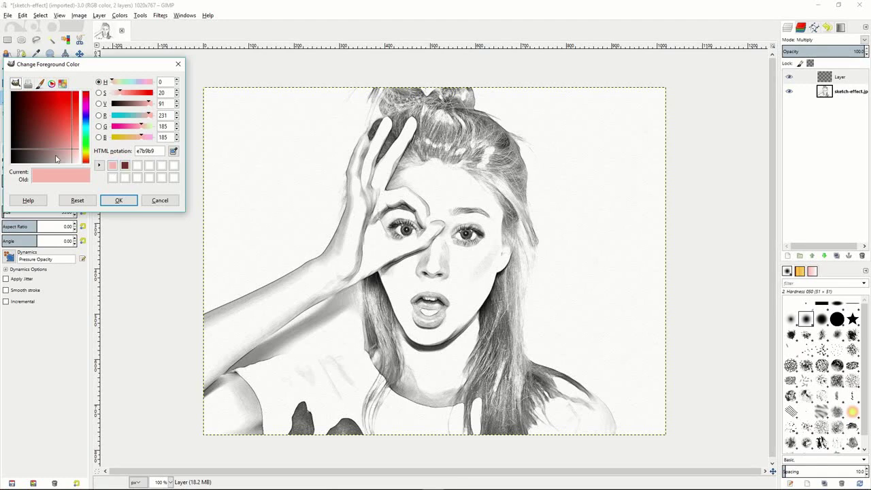
pyautogui.click(119, 200)
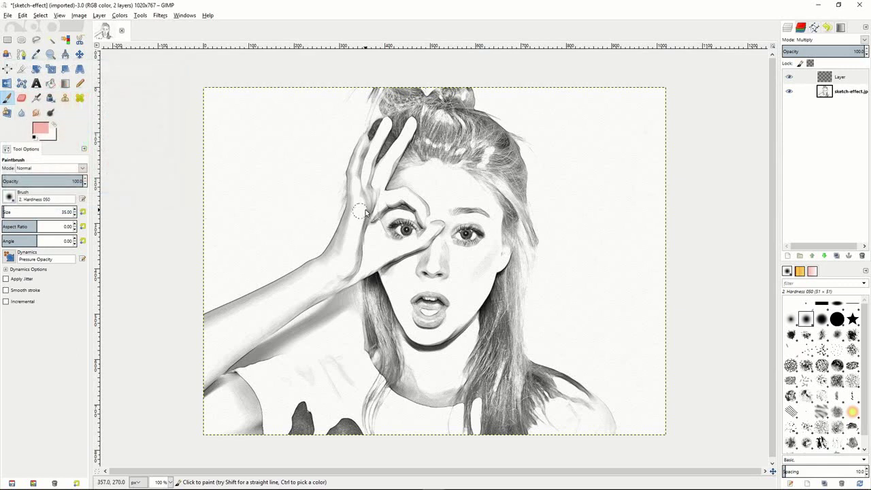
pyautogui.moveTo(357, 208); pyautogui.dragTo(365, 142)
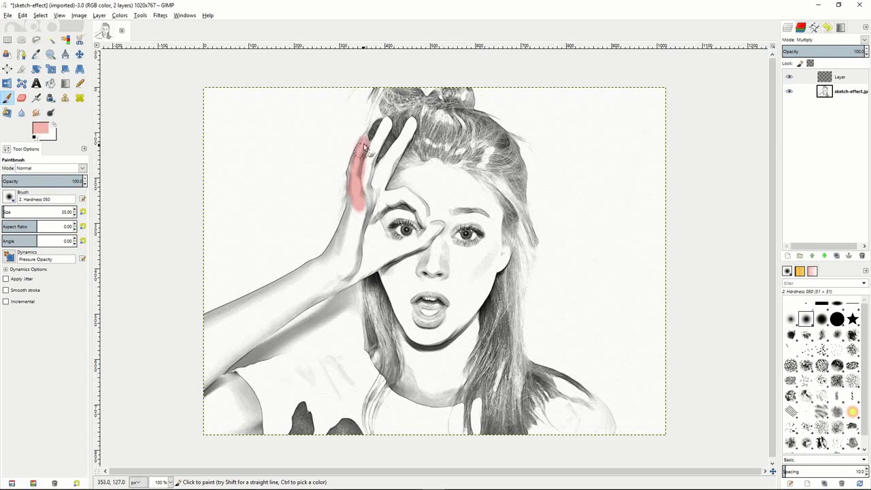
pyautogui.moveTo(352, 176)
pyautogui.mouseDown()
pyautogui.moveTo(365, 158)
pyautogui.moveTo(363, 192)
pyautogui.moveTo(387, 124)
pyautogui.mouseUp()
pyautogui.moveTo(371, 175)
pyautogui.mouseDown()
pyautogui.moveTo(416, 123)
pyautogui.moveTo(403, 146)
pyautogui.moveTo(407, 122)
pyautogui.moveTo(376, 181)
pyautogui.moveTo(381, 170)
pyautogui.moveTo(382, 201)
pyautogui.moveTo(404, 195)
pyautogui.moveTo(402, 205)
pyautogui.moveTo(380, 205)
pyautogui.moveTo(420, 196)
pyautogui.moveTo(399, 195)
pyautogui.moveTo(433, 219)
pyautogui.moveTo(414, 199)
pyautogui.moveTo(426, 230)
pyautogui.moveTo(425, 209)
pyautogui.moveTo(436, 233)
pyautogui.moveTo(434, 224)
pyautogui.moveTo(417, 247)
pyautogui.moveTo(435, 225)
pyautogui.moveTo(403, 249)
pyautogui.moveTo(419, 238)
pyautogui.moveTo(374, 254)
pyautogui.moveTo(395, 252)
pyautogui.moveTo(376, 252)
pyautogui.moveTo(365, 195)
pyautogui.moveTo(365, 223)
pyautogui.moveTo(356, 210)
pyautogui.moveTo(351, 215)
pyautogui.moveTo(346, 251)
pyautogui.moveTo(357, 232)
pyautogui.moveTo(373, 232)
pyautogui.moveTo(361, 271)
pyautogui.moveTo(387, 257)
pyautogui.moveTo(390, 228)
pyautogui.moveTo(397, 247)
pyautogui.moveTo(384, 214)
pyautogui.moveTo(408, 216)
pyautogui.moveTo(385, 213)
pyautogui.moveTo(421, 224)
pyautogui.moveTo(422, 234)
pyautogui.moveTo(402, 207)
pyautogui.moveTo(388, 221)
pyautogui.moveTo(421, 185)
pyautogui.moveTo(392, 191)
pyautogui.moveTo(417, 171)
pyautogui.moveTo(415, 177)
pyautogui.moveTo(441, 168)
pyautogui.moveTo(433, 164)
pyautogui.moveTo(405, 194)
pyautogui.moveTo(455, 191)
pyautogui.moveTo(424, 194)
pyautogui.moveTo(429, 181)
pyautogui.moveTo(468, 183)
pyautogui.moveTo(473, 199)
pyautogui.moveTo(476, 192)
pyautogui.moveTo(507, 208)
pyautogui.moveTo(494, 214)
pyautogui.moveTo(502, 227)
pyautogui.moveTo(452, 205)
pyautogui.moveTo(443, 215)
pyautogui.moveTo(485, 225)
pyautogui.moveTo(493, 217)
pyautogui.moveTo(507, 242)
pyautogui.moveTo(501, 261)
pyautogui.moveTo(495, 238)
pyautogui.moveTo(444, 229)
pyautogui.moveTo(449, 253)
pyautogui.moveTo(446, 239)
pyautogui.moveTo(472, 258)
pyautogui.moveTo(433, 245)
pyautogui.mouseUp()
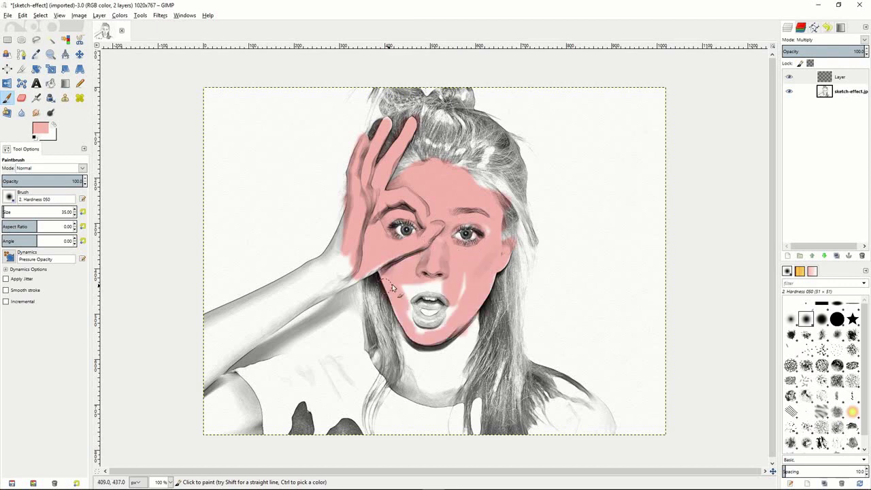
pyautogui.moveTo(392, 284)
pyautogui.mouseDown()
pyautogui.moveTo(424, 332)
pyautogui.moveTo(459, 313)
pyautogui.moveTo(454, 276)
pyautogui.mouseUp()
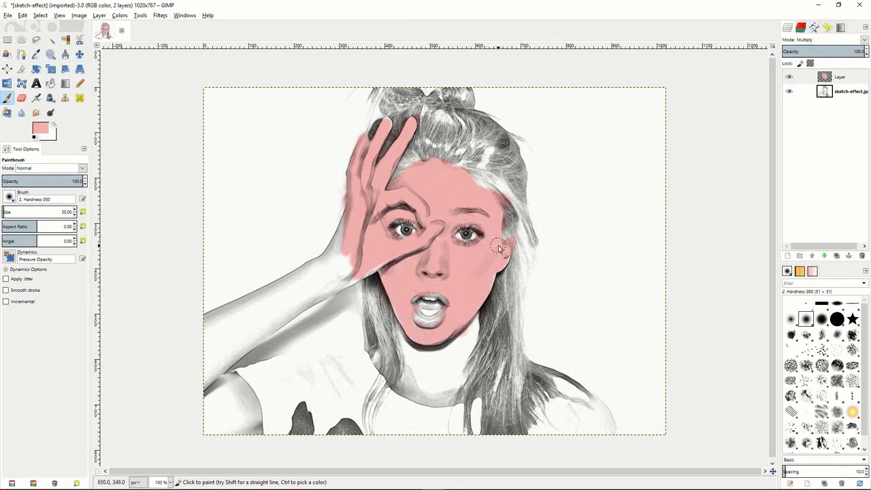
pyautogui.moveTo(417, 232)
pyautogui.mouseDown()
pyautogui.moveTo(396, 224)
pyautogui.moveTo(421, 231)
pyautogui.moveTo(441, 219)
pyautogui.mouseUp()
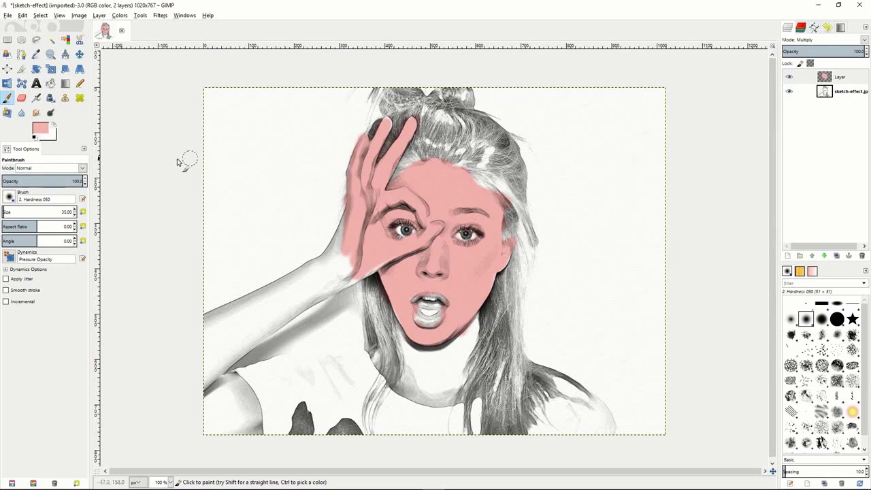
# Set the Dodge/Burn tool to Burn with a brush size of 25 over the painted face.
pyautogui.click(51, 113)
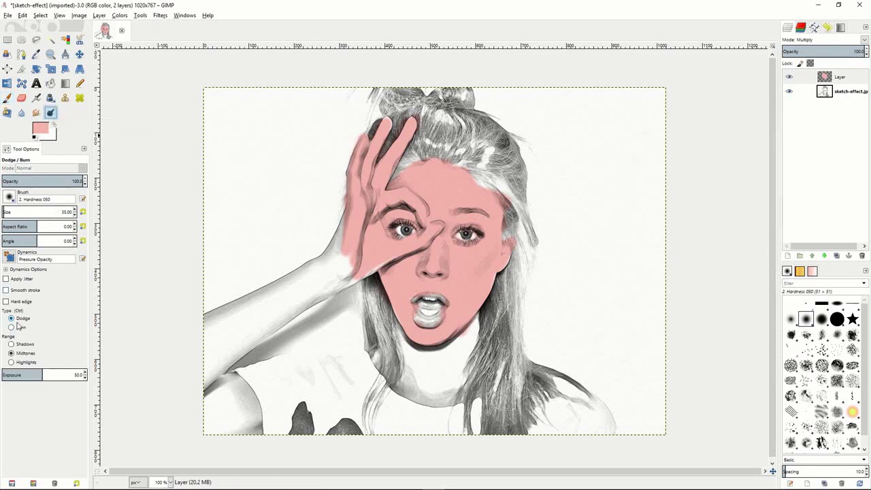
pyautogui.click(12, 328)
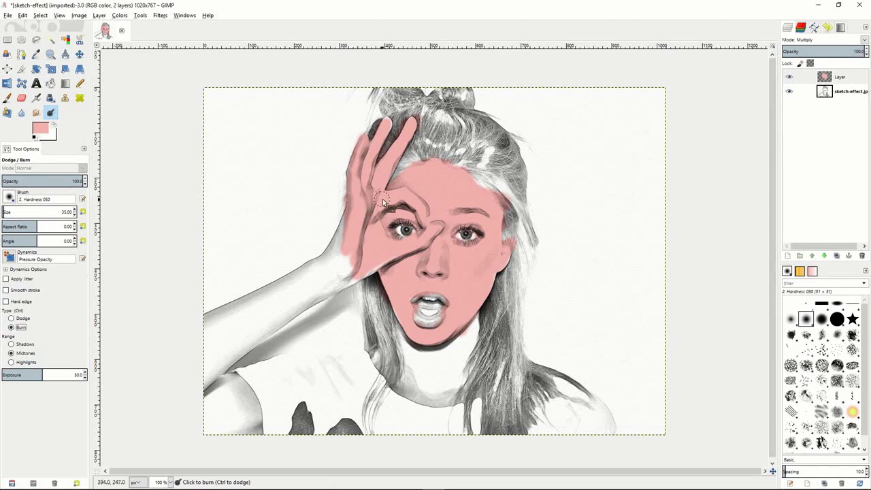
pyautogui.press('[')
pyautogui.press('[')
pyautogui.press('[')
pyautogui.press('[')
pyautogui.press('[')
pyautogui.press('[')
pyautogui.press('[')
pyautogui.press('[')
pyautogui.press('[')
pyautogui.press(']')
pyautogui.press(']')
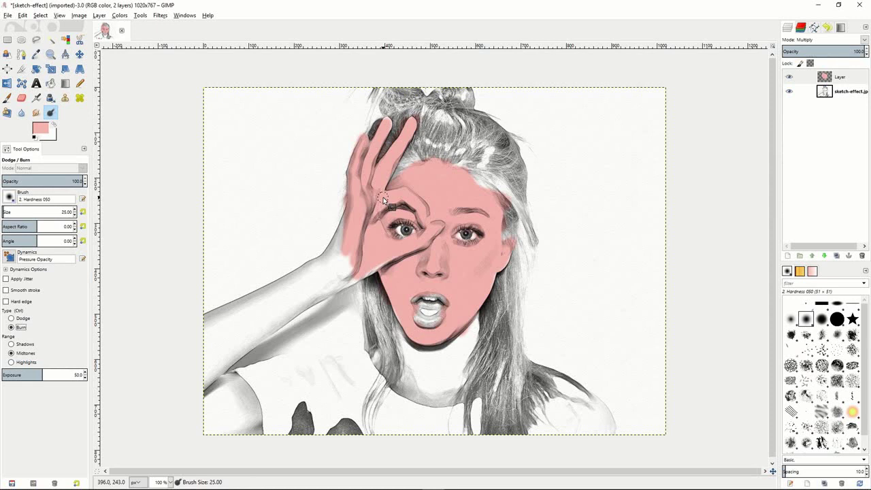
# Reduce the Burn brush size to 15 and darken the shadows on the painted hand and around the edges of the forehead.
pyautogui.press('[')
pyautogui.press('[')
pyautogui.press('[')
pyautogui.press('[')
pyautogui.press('[')
pyautogui.press('[')
pyautogui.press('[')
pyautogui.press('[')
pyautogui.press('[')
pyautogui.press('[')
pyautogui.press('[')
pyautogui.press('[')
pyautogui.click(365, 200)
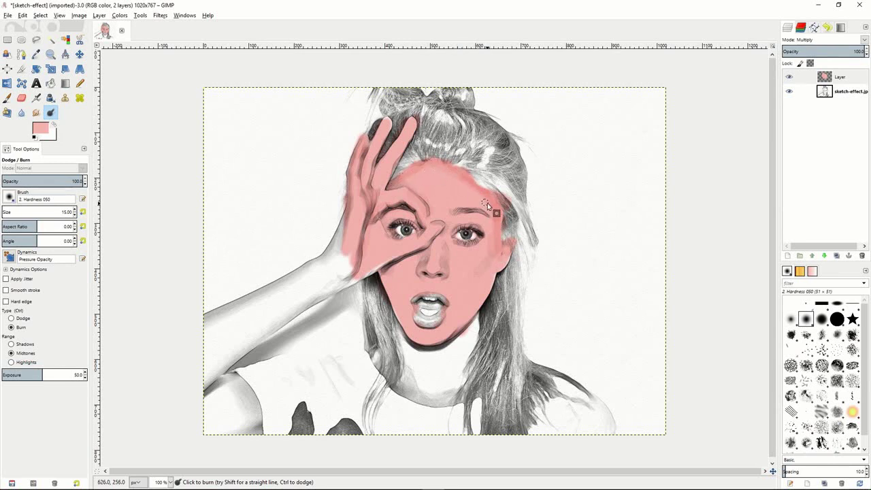
# Smudge the burned shading along the forehead beside the raised fingers with the Smudge tool at a rate of 32.
pyautogui.press('s')
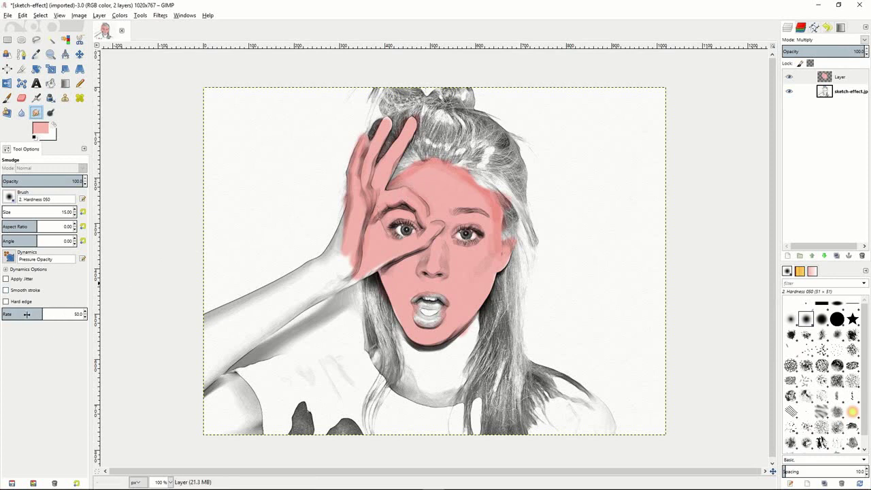
pyautogui.moveTo(26, 317); pyautogui.dragTo(3, 315)
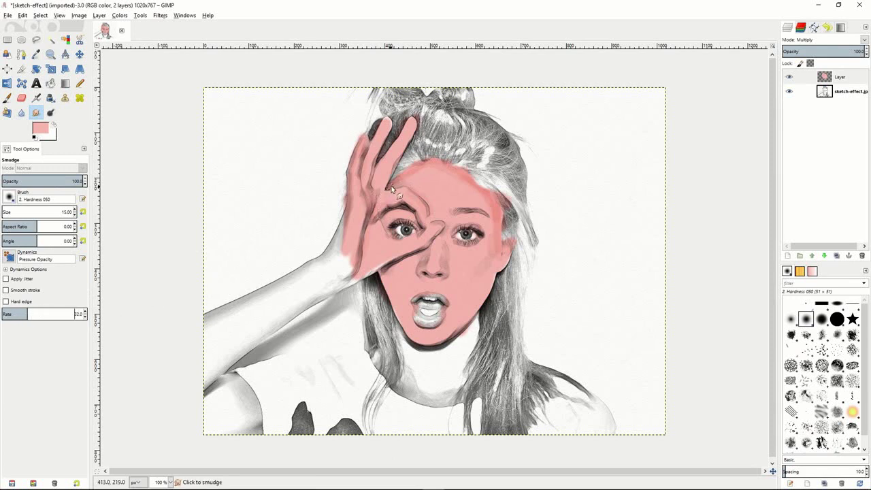
pyautogui.moveTo(402, 180); pyautogui.dragTo(407, 178)
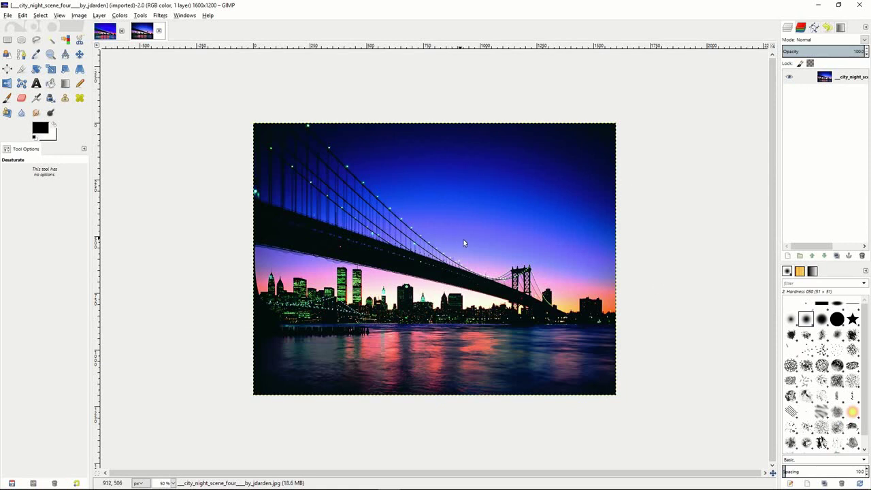
# Duplicate the city night photo layer and apply Advanced Tone Mapping with blur 10, blurred opacity 75, merged opacity 90 and 5 copies.
pyautogui.rightClick(810, 79)
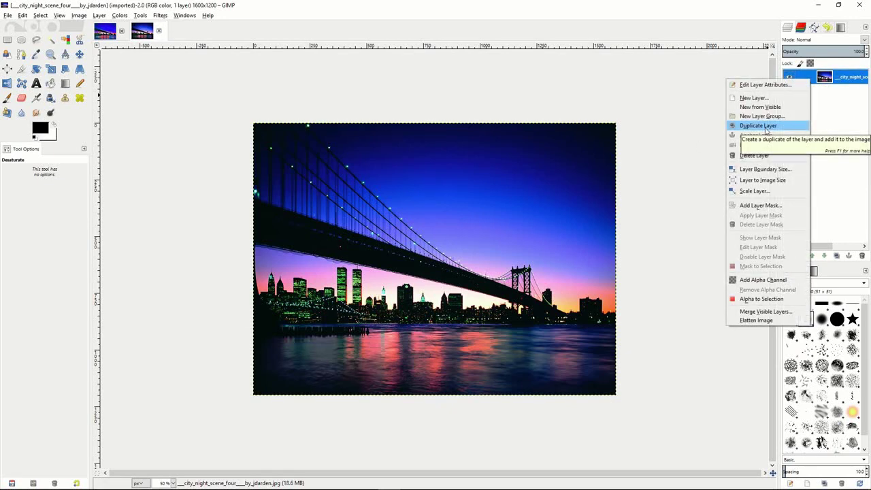
pyautogui.click(767, 130)
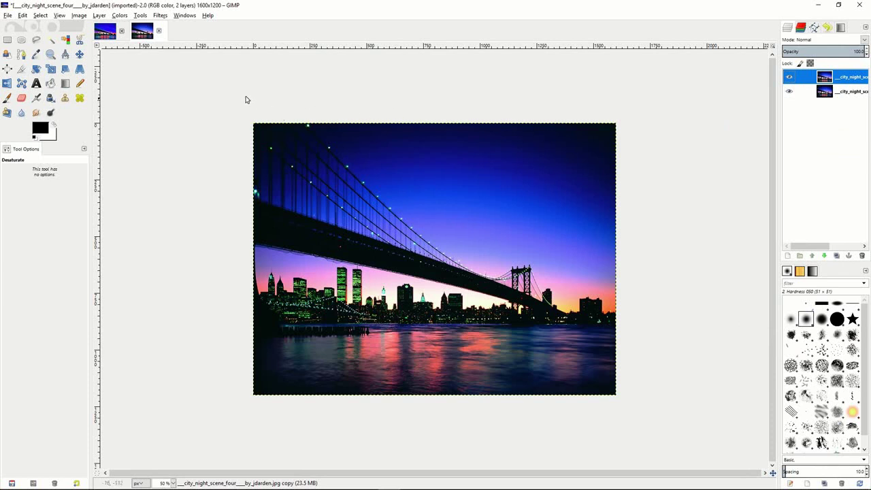
pyautogui.click(163, 18)
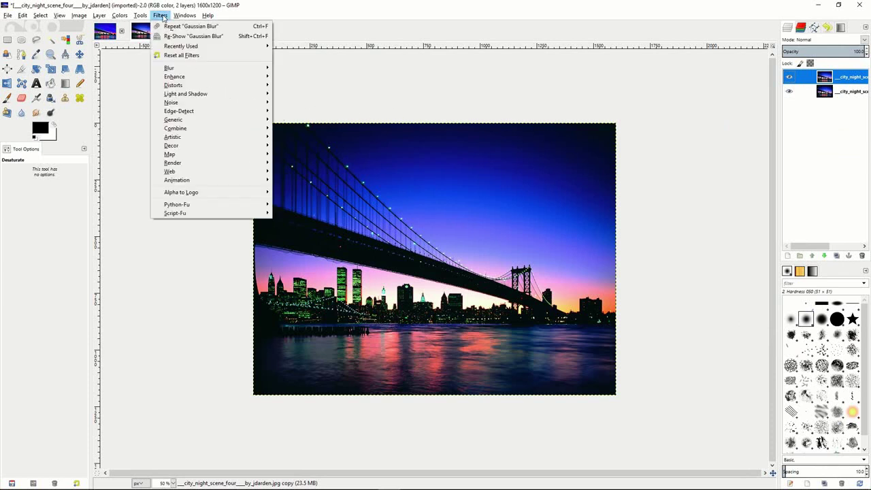
pyautogui.moveTo(176, 81)
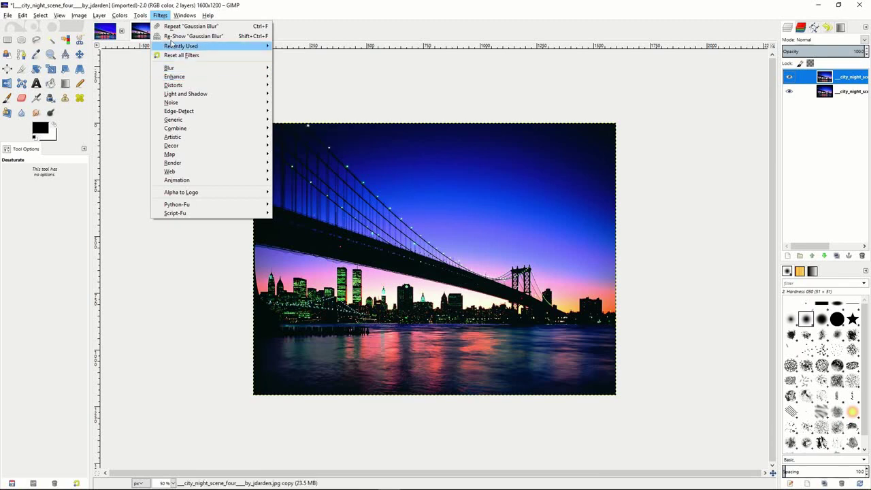
pyautogui.click(305, 78)
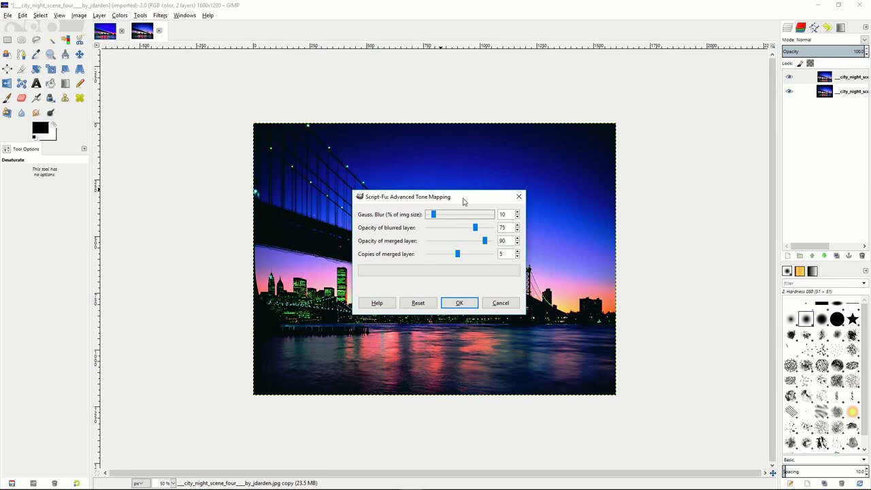
pyautogui.moveTo(460, 257)
pyautogui.mouseDown()
pyautogui.moveTo(431, 258)
pyautogui.moveTo(456, 258)
pyautogui.mouseUp()
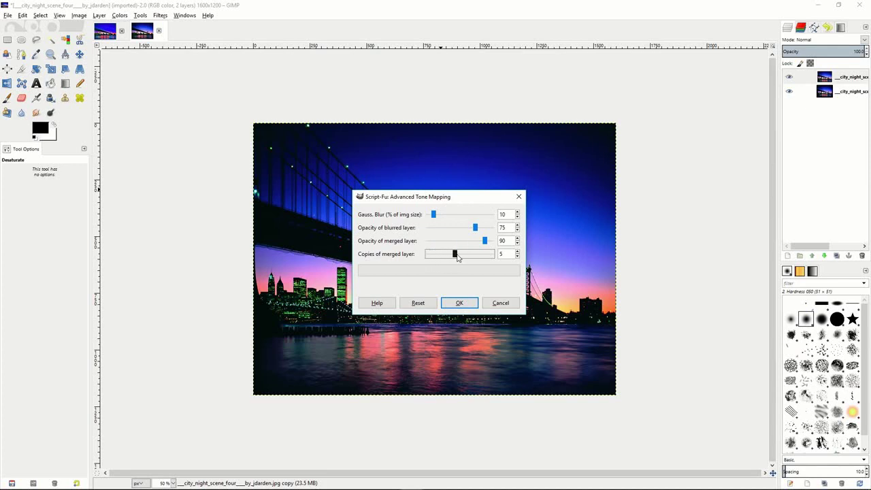
pyautogui.click(459, 304)
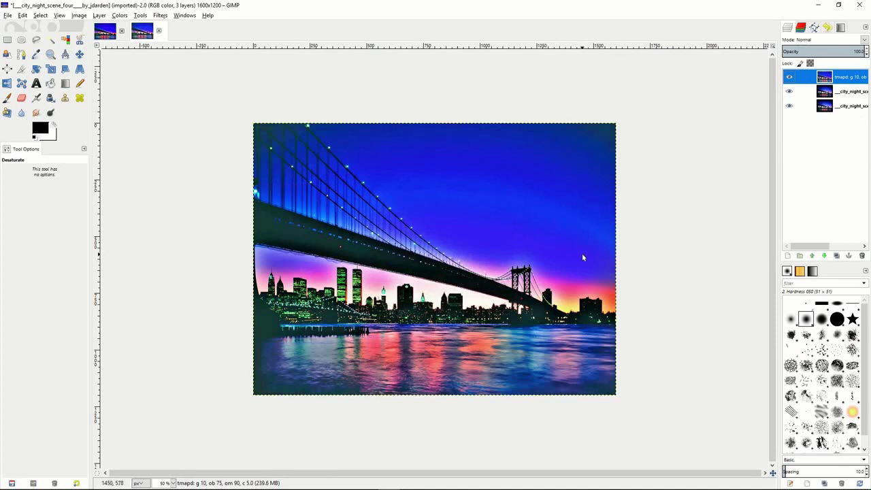
# Merge the tone-mapped result down into a single layer and set its midtone input level to 0.92 with Levels.
pyautogui.rightClick(813, 79)
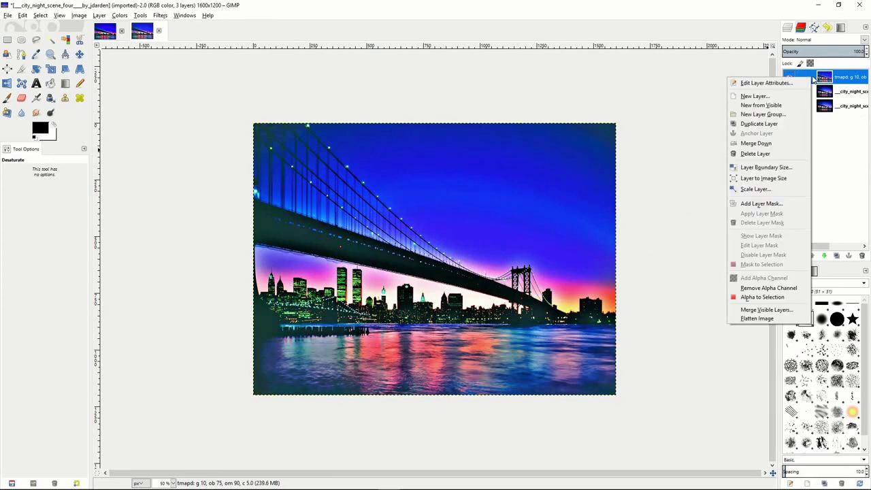
pyautogui.click(766, 144)
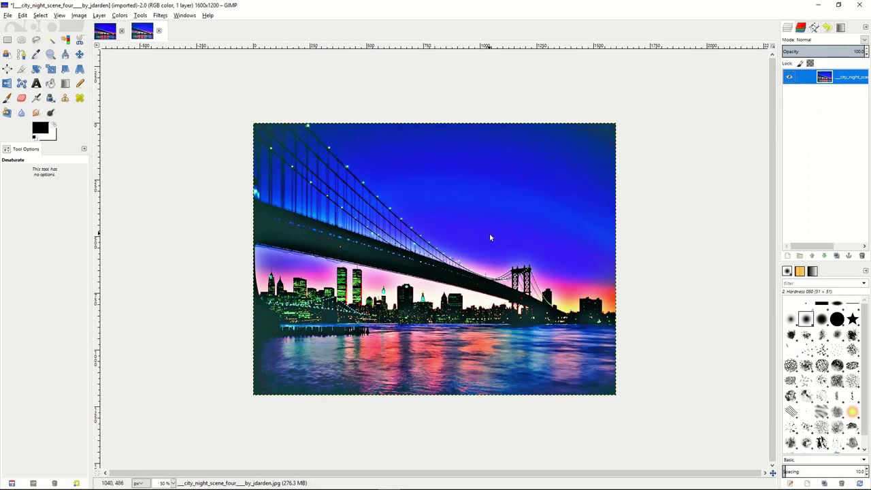
pyautogui.click(121, 16)
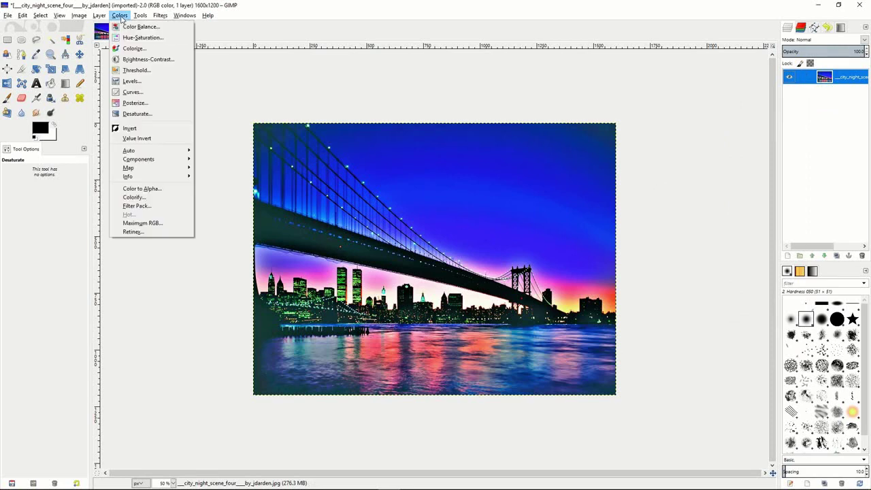
pyautogui.click(132, 81)
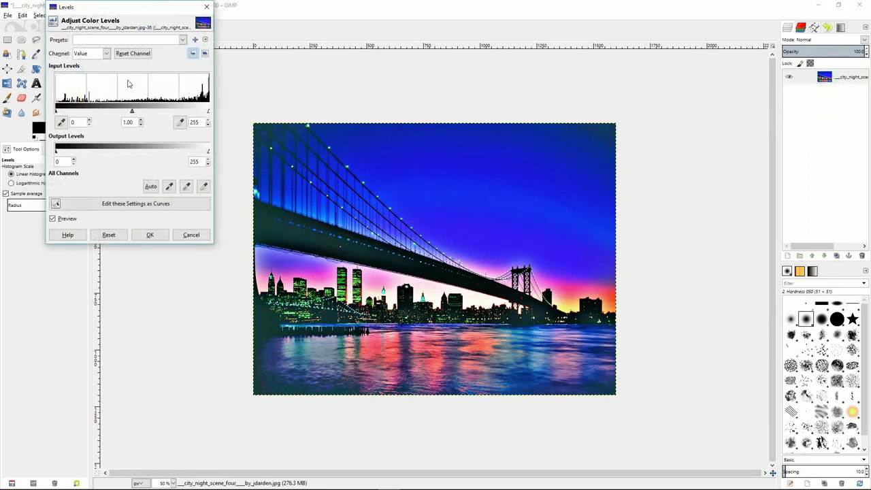
pyautogui.click(141, 125)
pyautogui.click(141, 124)
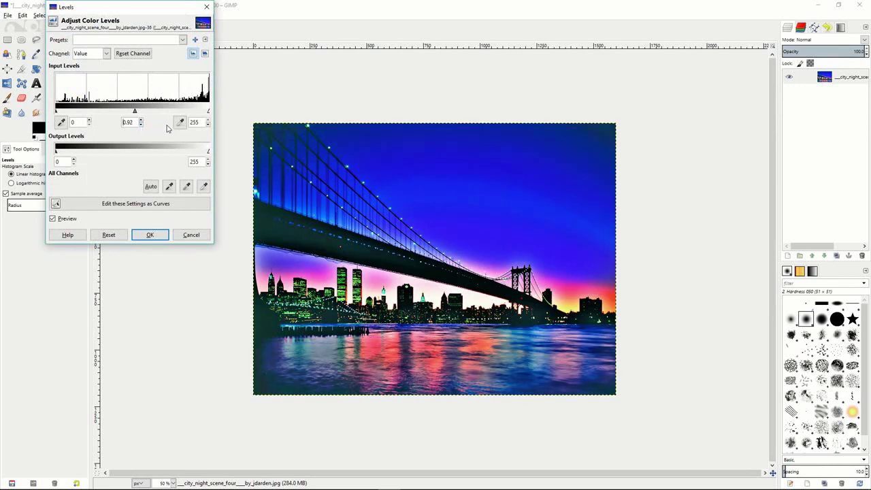
pyautogui.click(149, 235)
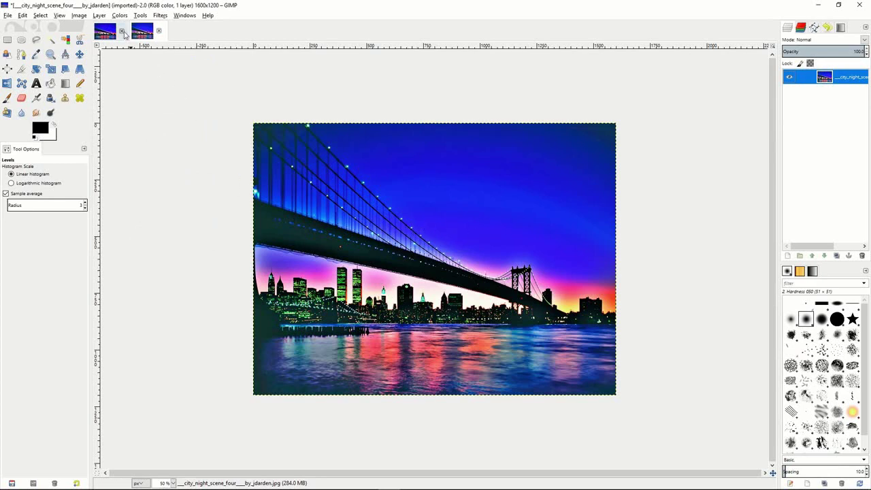
# Duplicate the tone-mapped photo layer and desaturate the copy based on Lightness.
pyautogui.rightClick(812, 77)
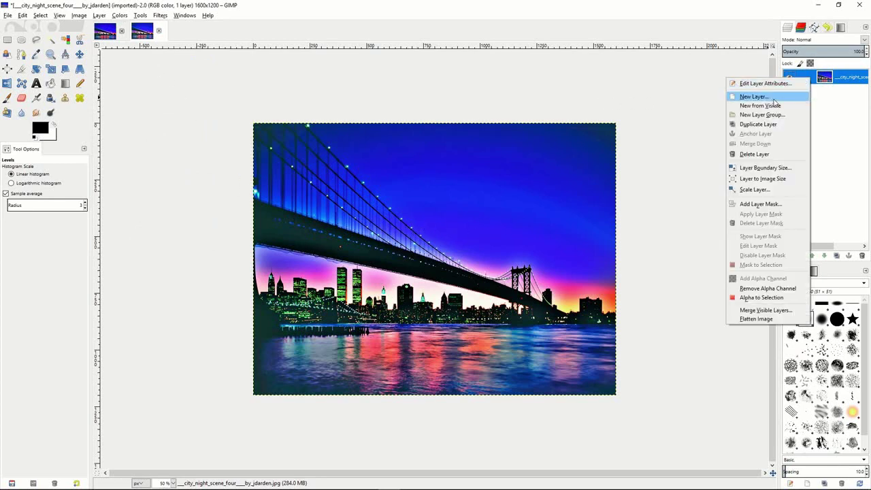
pyautogui.click(761, 125)
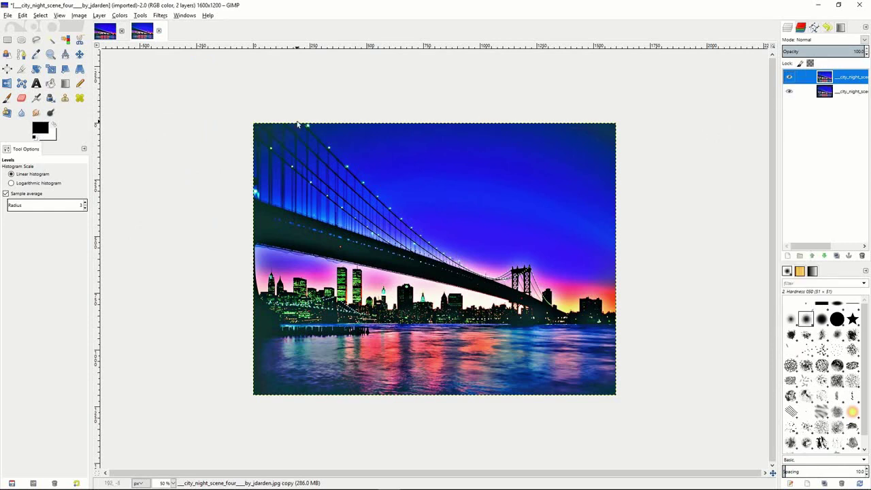
pyautogui.click(119, 15)
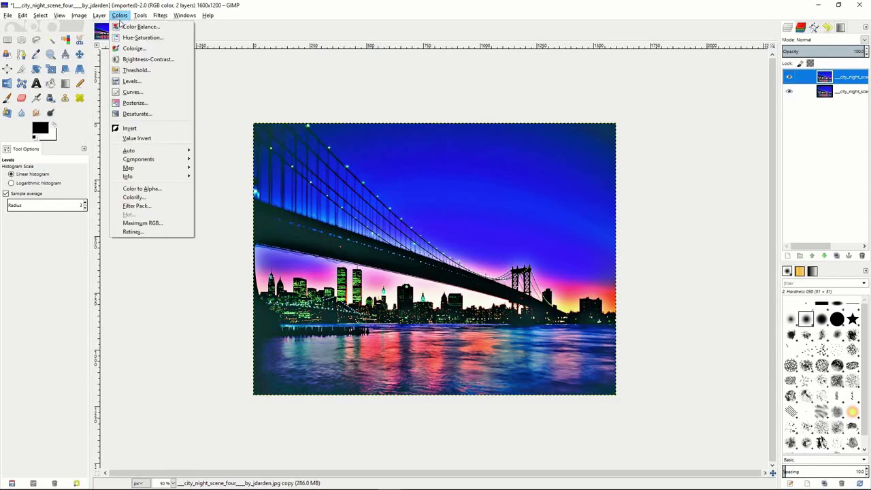
pyautogui.click(126, 115)
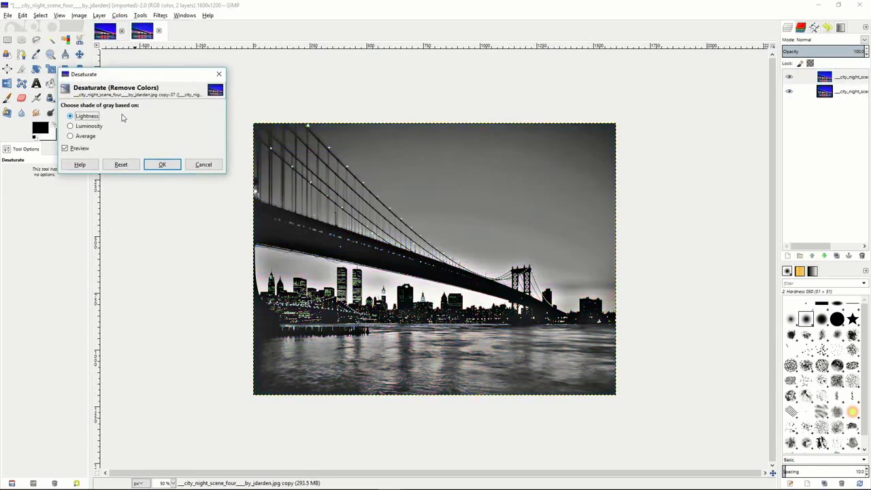
pyautogui.click(79, 127)
pyautogui.click(79, 137)
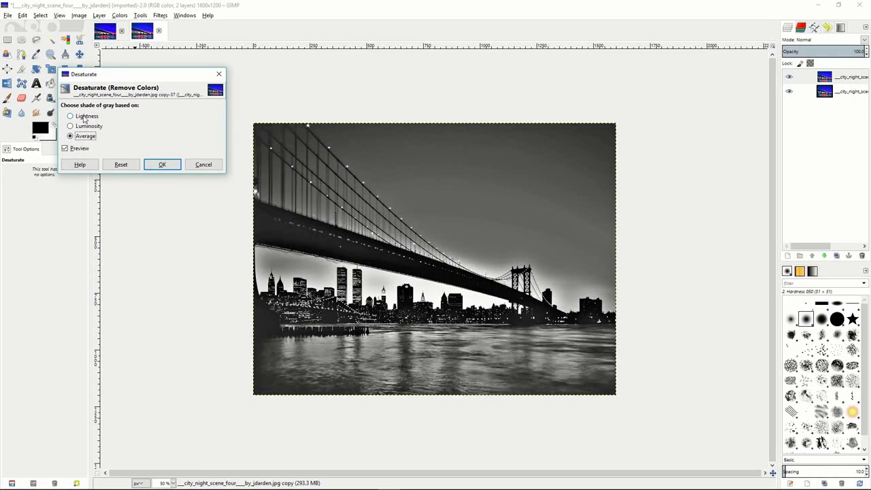
pyautogui.click(85, 117)
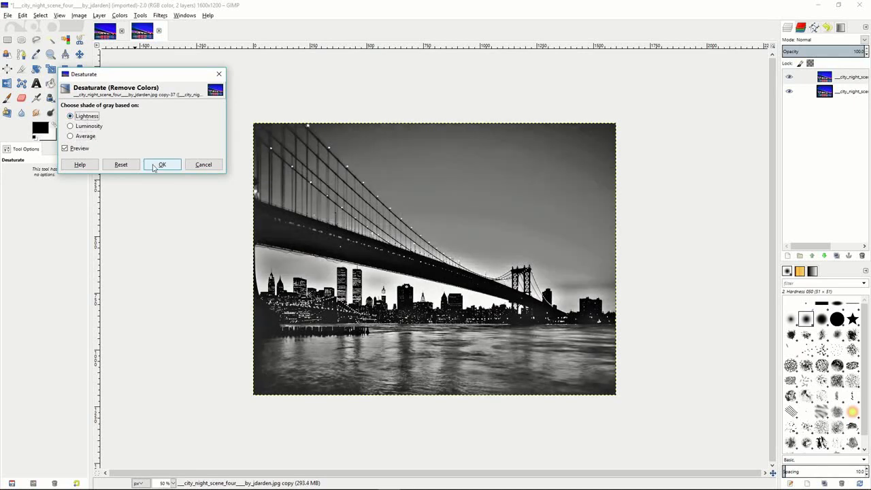
pyautogui.click(159, 165)
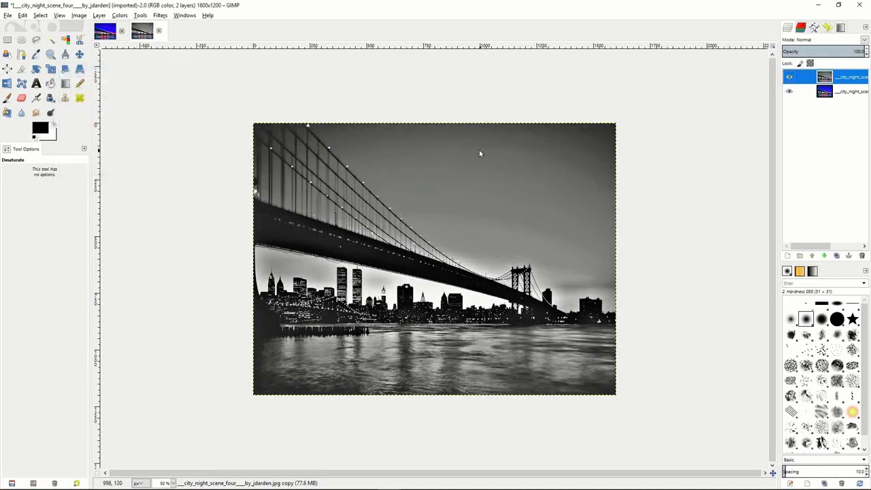
# Invert the desaturated copy and apply a Gaussian Blur with a 21 px horizontal and vertical radius using the RLE method.
pyautogui.click(120, 15)
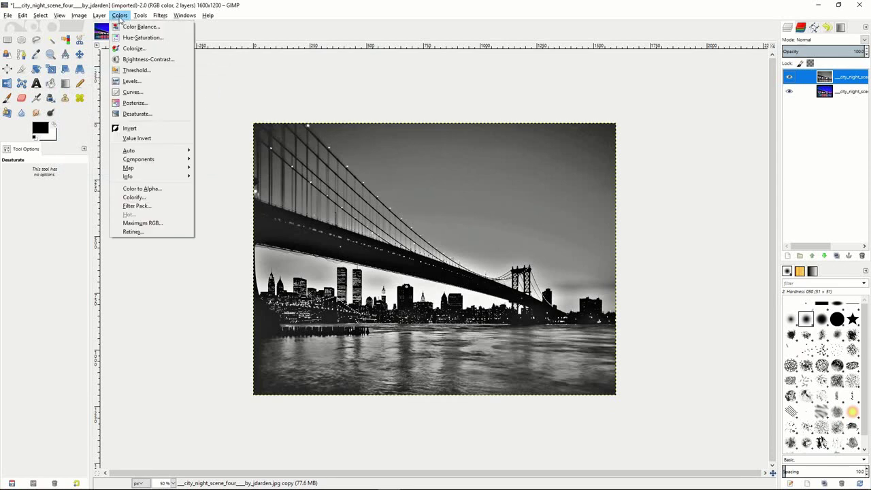
pyautogui.click(135, 130)
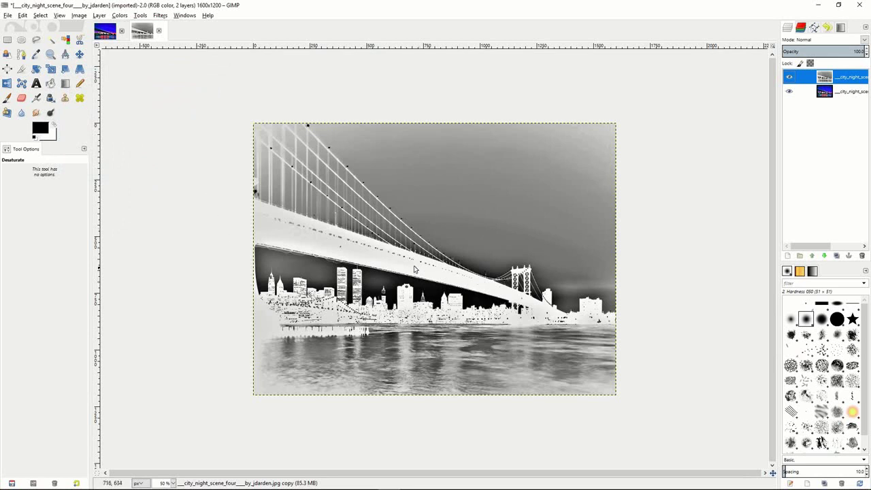
pyautogui.click(140, 16)
pyautogui.moveTo(162, 16)
pyautogui.moveTo(178, 69)
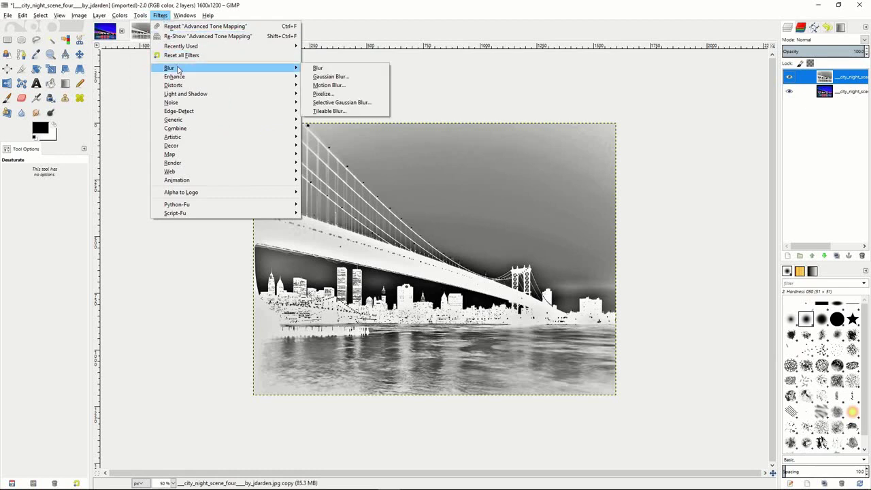
pyautogui.click(343, 77)
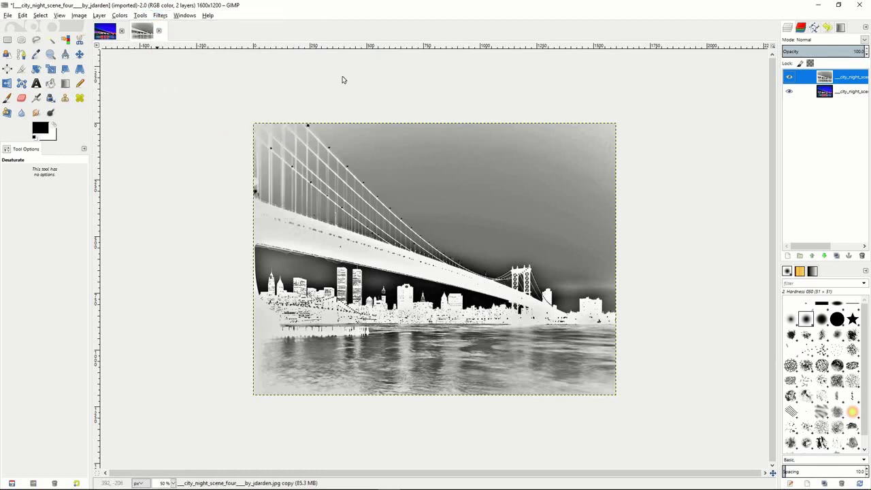
pyautogui.click(433, 308)
pyautogui.click(434, 309)
pyautogui.click(435, 308)
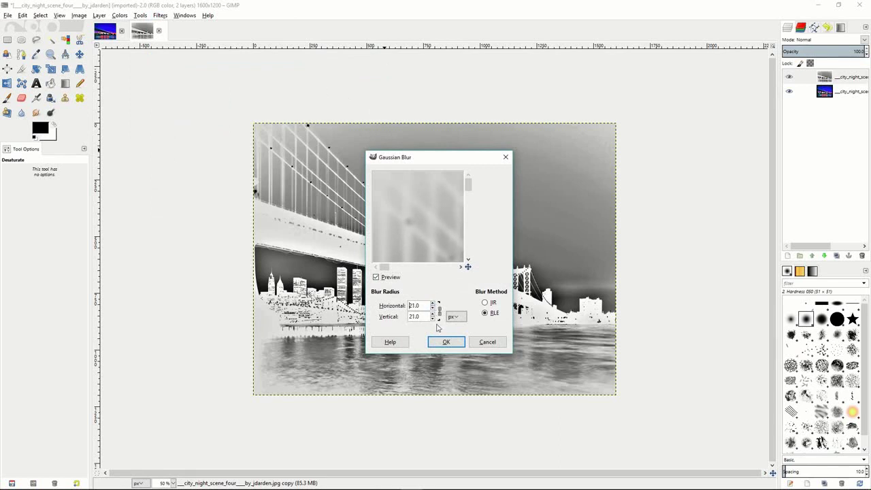
pyautogui.click(446, 341)
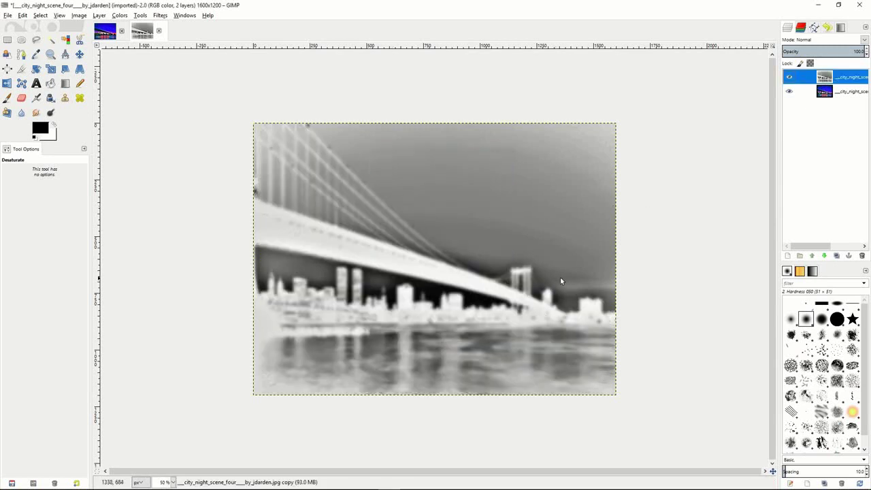
# Set the blurred copy to Overlay mode at about 48 opacity and merge it down into the photo layer.
pyautogui.click(865, 41)
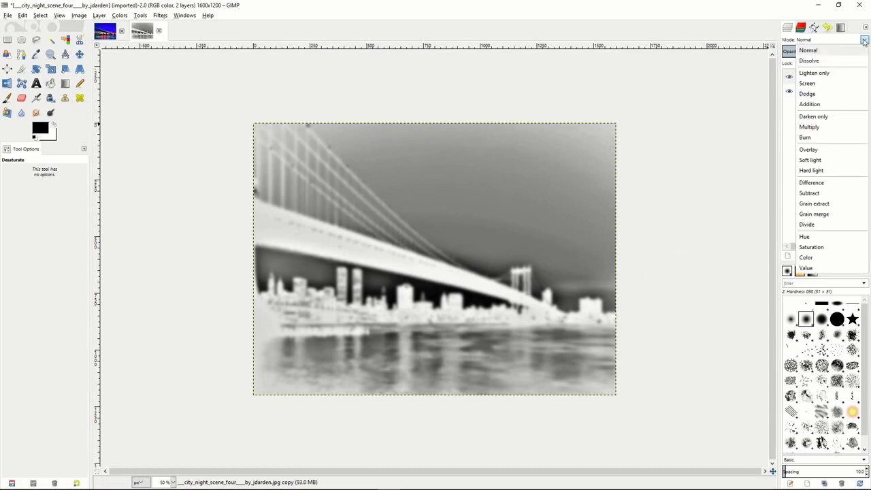
pyautogui.click(810, 155)
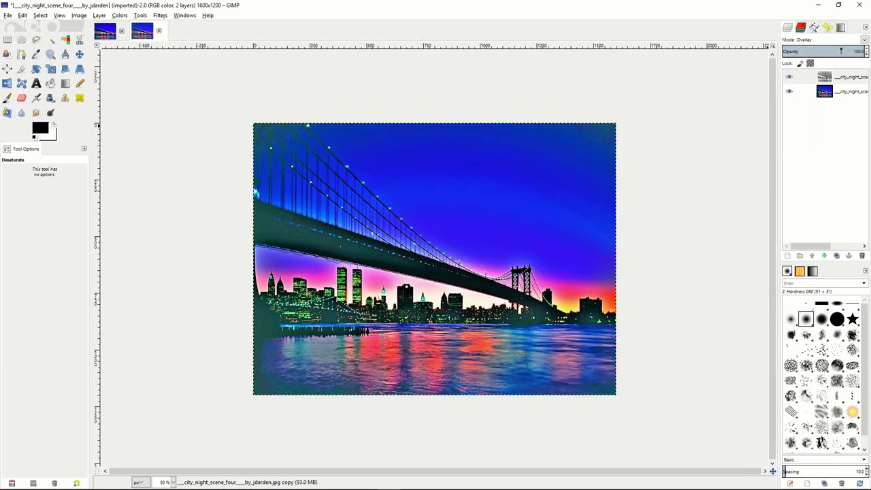
pyautogui.moveTo(842, 51); pyautogui.dragTo(822, 51)
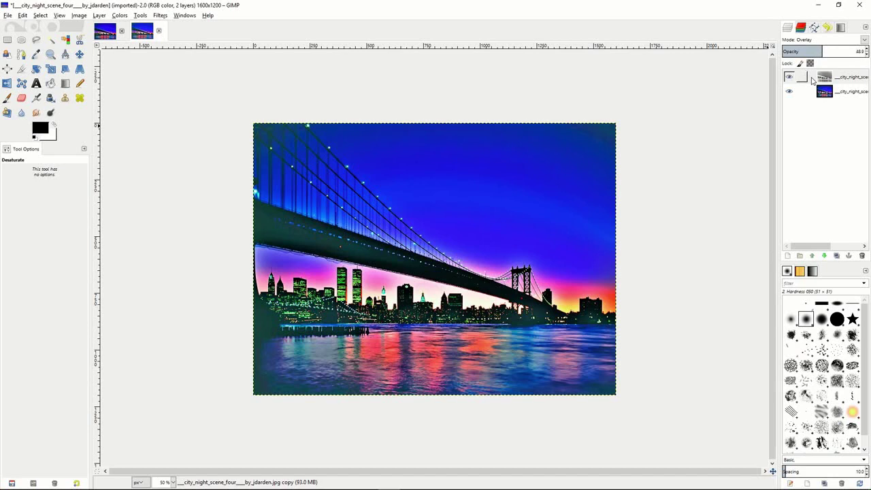
pyautogui.rightClick(812, 80)
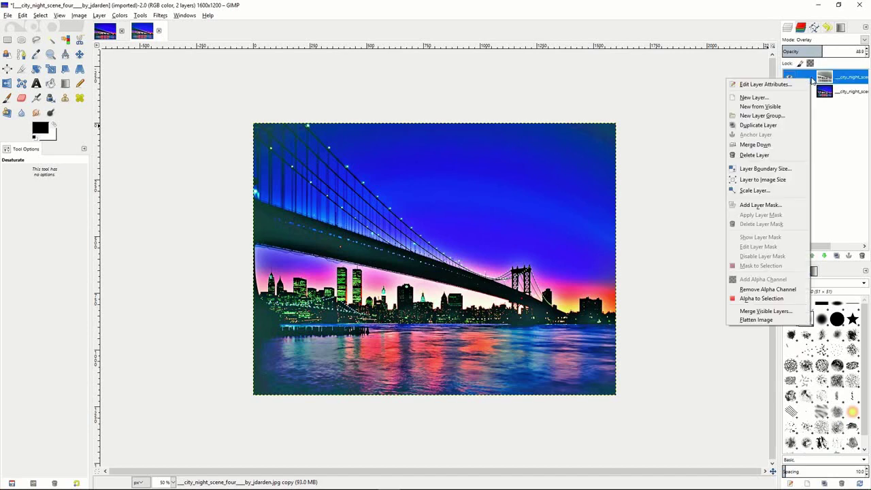
pyautogui.click(755, 145)
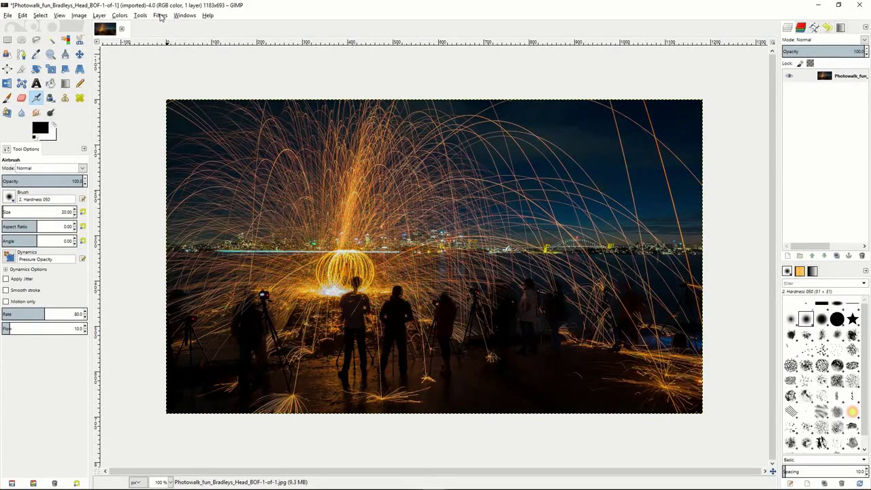
# Try a Gaussian Blur with a 1 px radius using the RLE method on the photo and undo it.
pyautogui.click(160, 16)
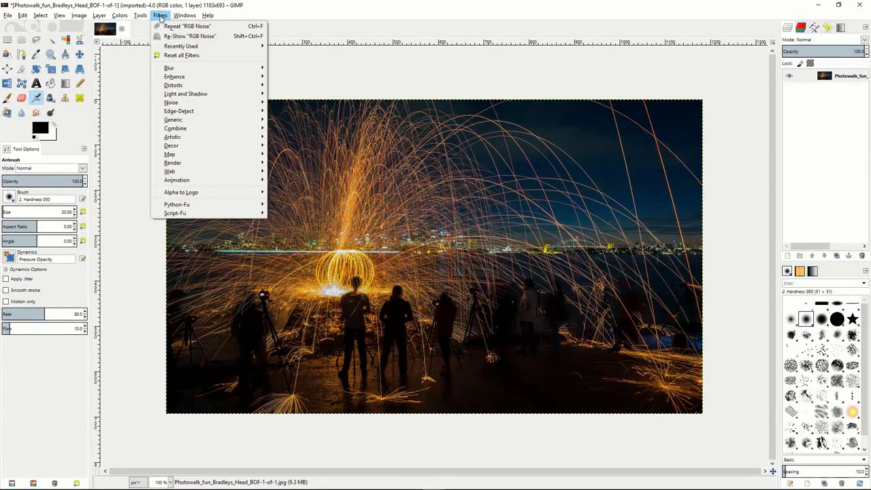
pyautogui.moveTo(181, 70)
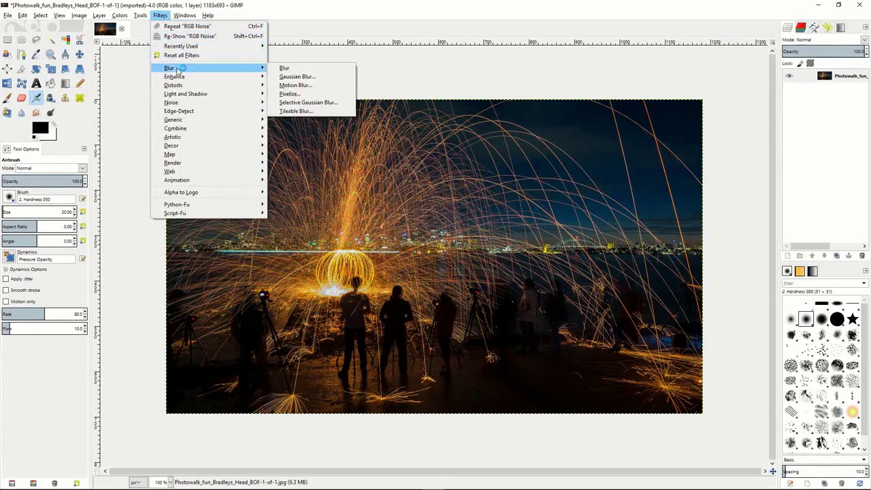
pyautogui.click(297, 77)
pyautogui.click(431, 309)
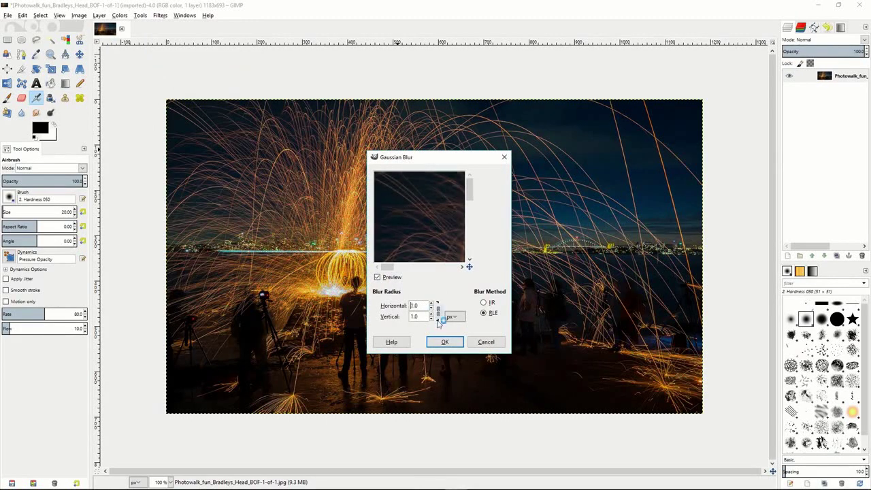
pyautogui.click(445, 342)
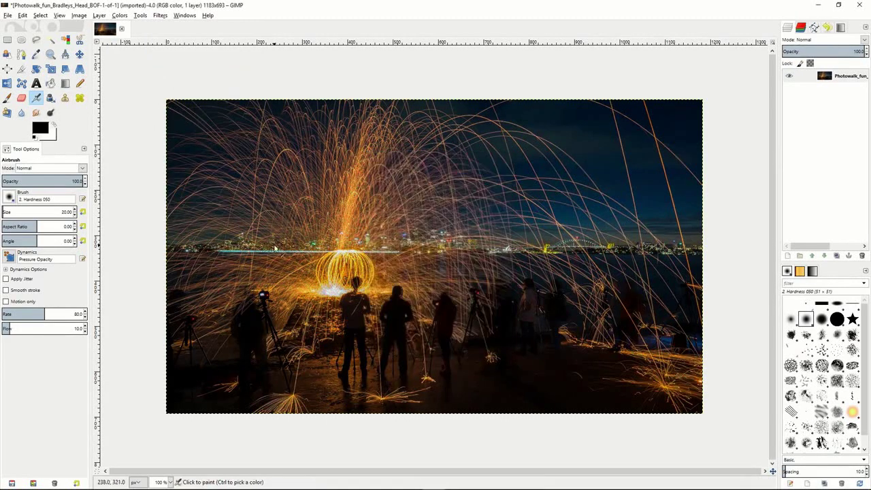
pyautogui.click(22, 15)
pyautogui.click(60, 25)
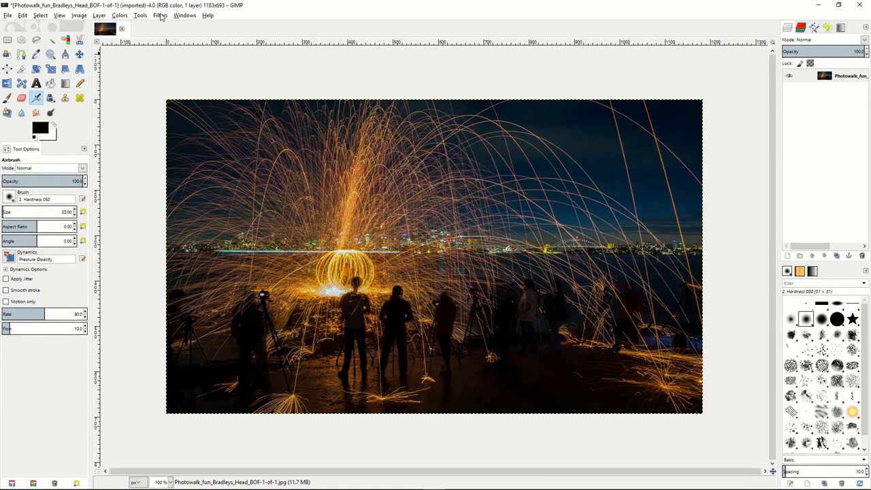
# Reduce the noise in the photo with Wavelet denoise in YCbCr, using a low Amount threshold for the Y channel.
pyautogui.click(161, 15)
pyautogui.moveTo(189, 79)
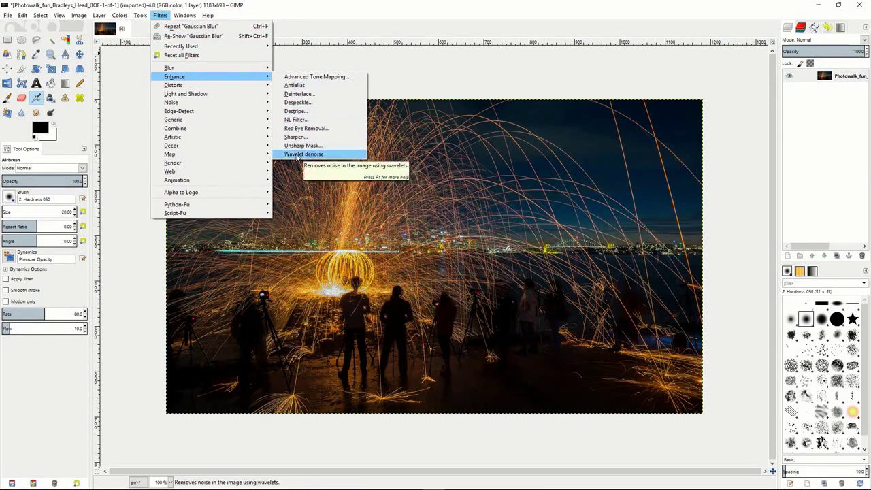
pyautogui.click(297, 155)
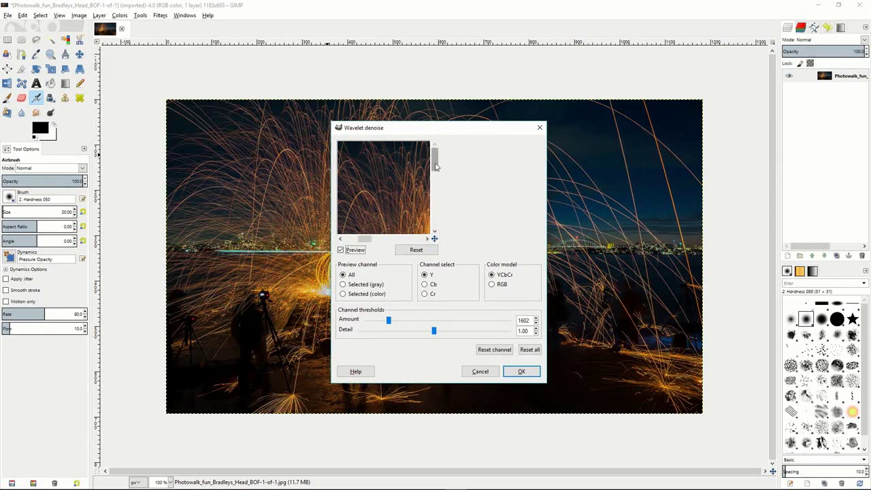
pyautogui.moveTo(405, 194)
pyautogui.mouseDown()
pyautogui.moveTo(379, 167)
pyautogui.moveTo(395, 178)
pyautogui.moveTo(397, 201)
pyautogui.moveTo(399, 184)
pyautogui.mouseUp()
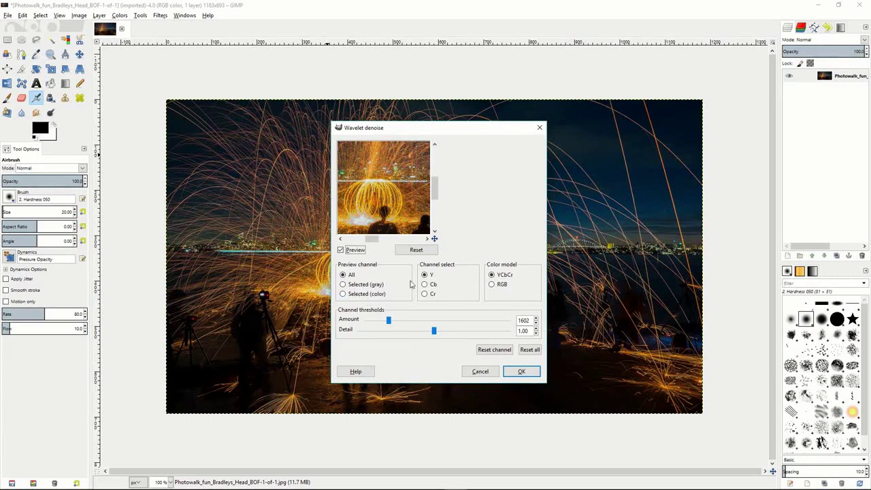
pyautogui.moveTo(390, 326); pyautogui.dragTo(470, 322)
pyautogui.click(408, 320)
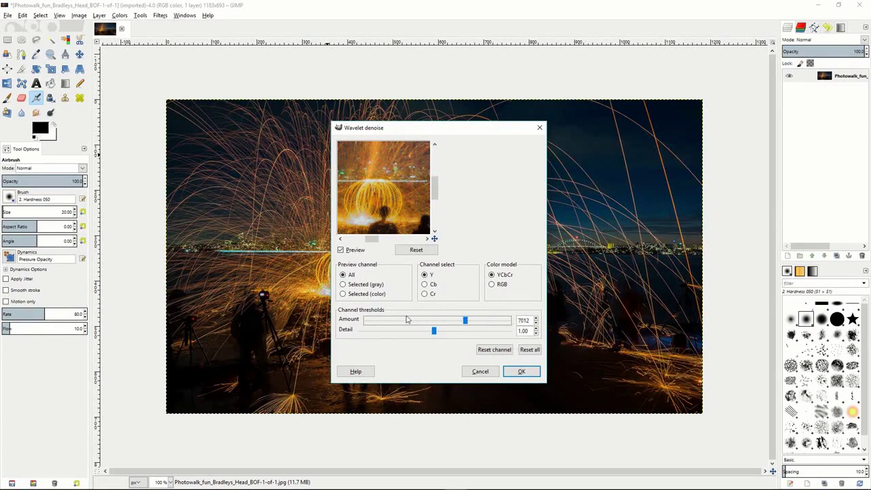
pyautogui.moveTo(463, 323); pyautogui.dragTo(393, 320)
pyautogui.click(520, 371)
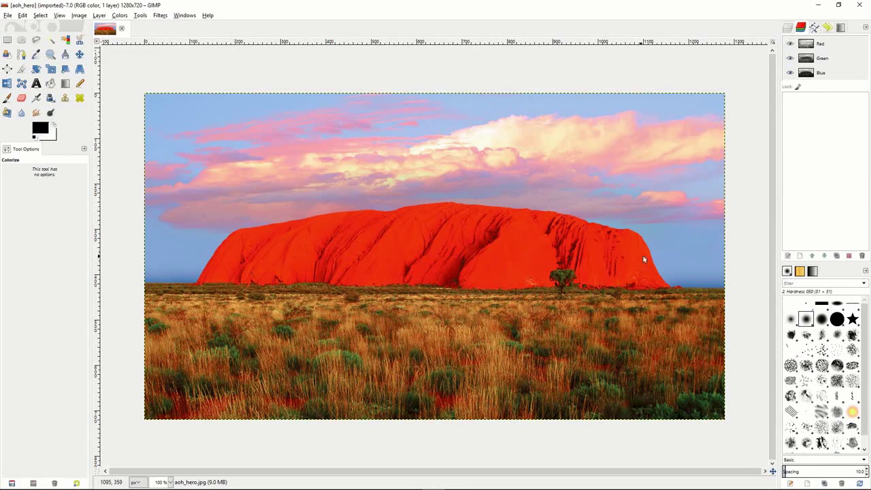
# Duplicate the aoh_hero.jpg layer of the red rock landscape photo.
pyautogui.click(787, 30)
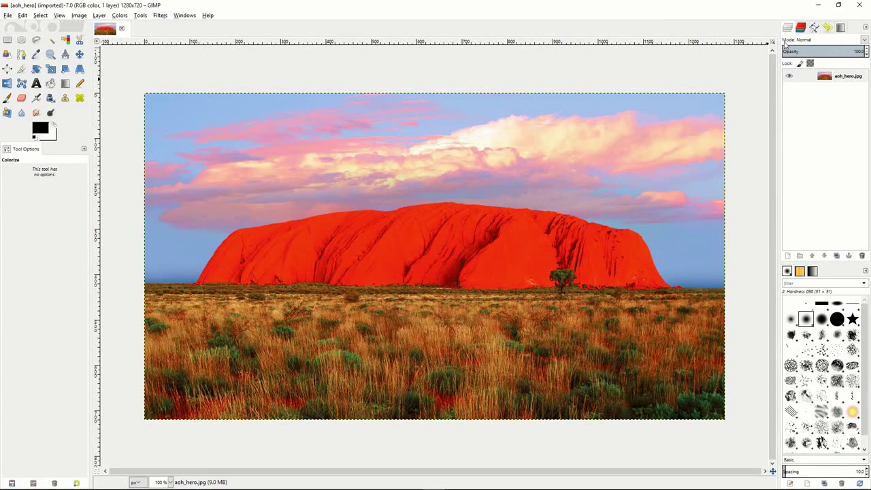
pyautogui.click(811, 79)
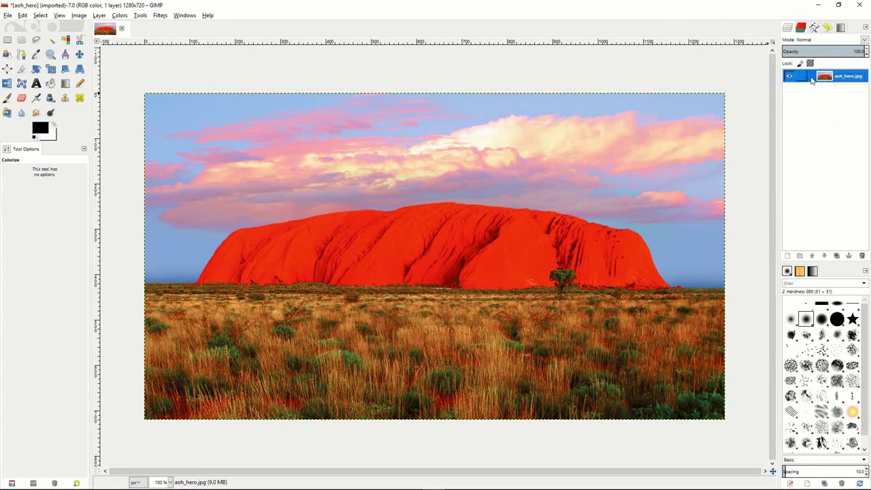
pyautogui.rightClick(810, 79)
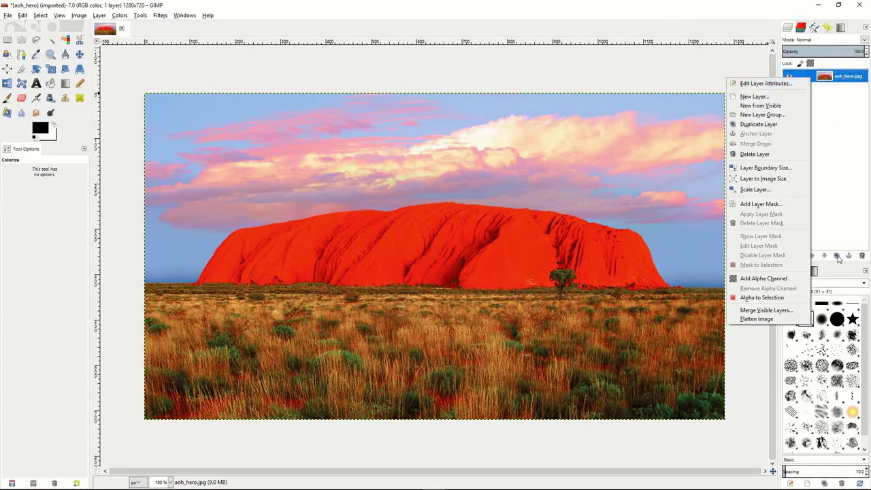
pyautogui.click(769, 125)
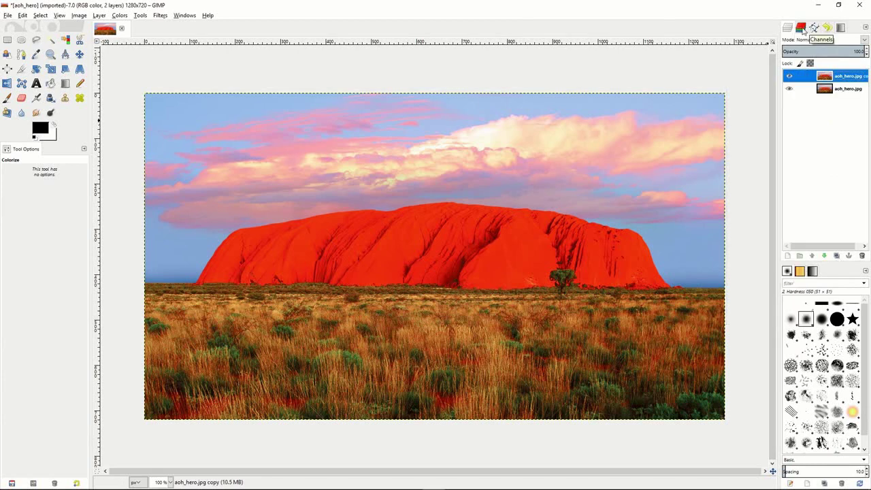
# Select the entire image and copy the Red channel into a separate channel.
pyautogui.click(802, 28)
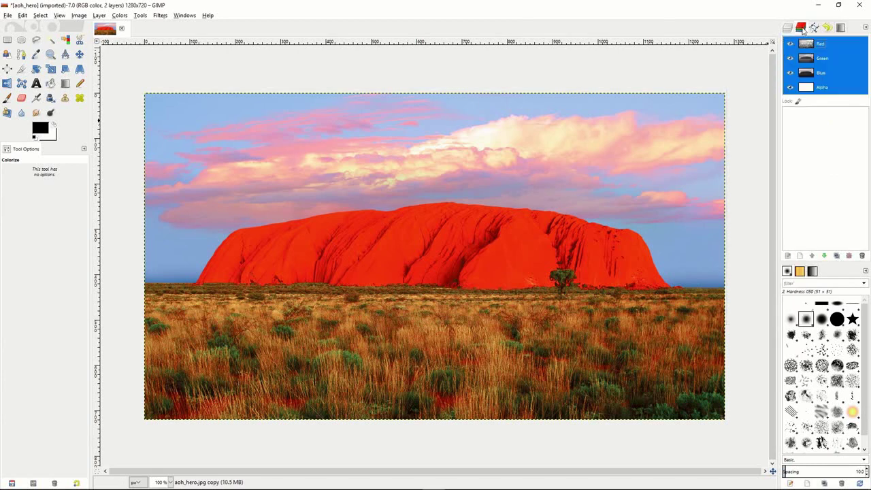
pyautogui.click(832, 45)
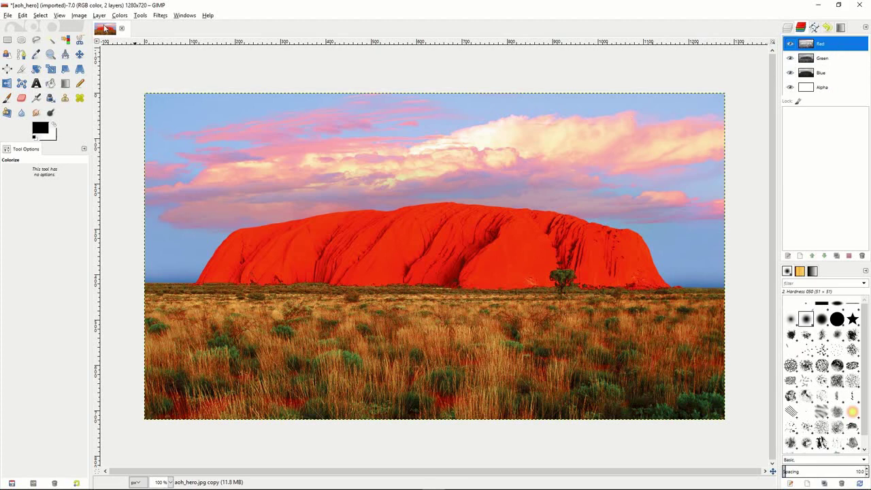
pyautogui.click(43, 15)
pyautogui.click(47, 28)
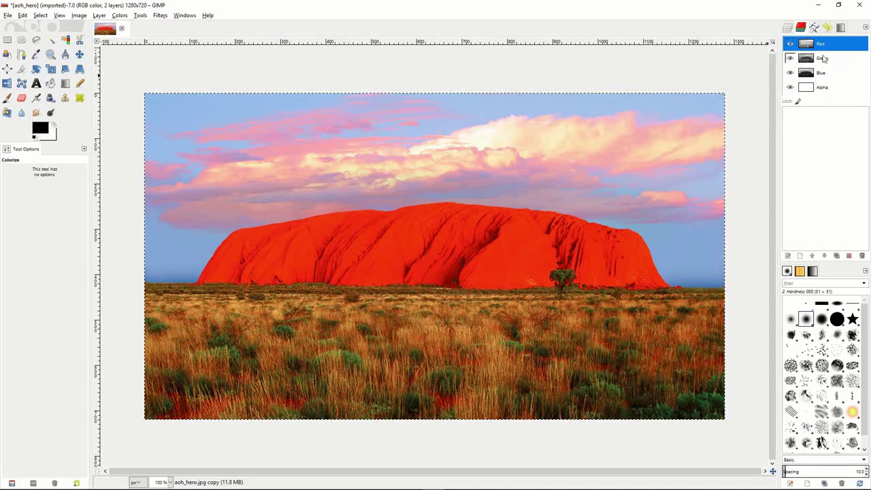
pyautogui.moveTo(828, 44); pyautogui.dragTo(825, 121)
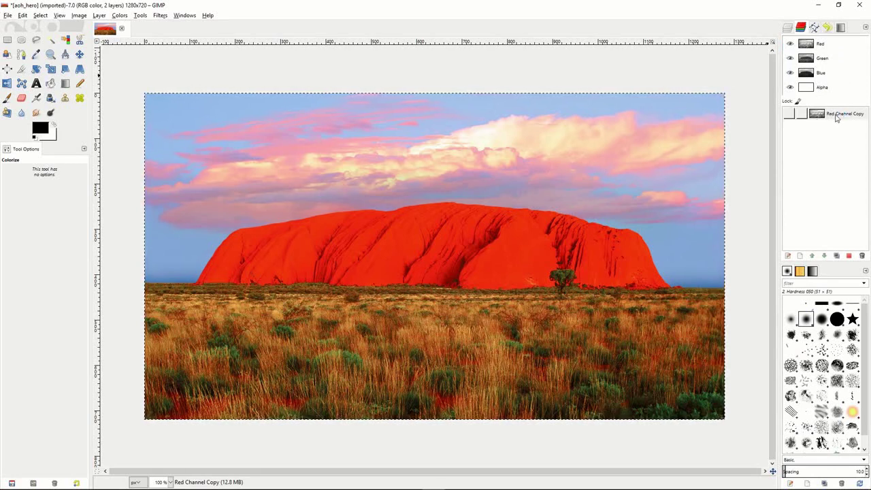
# Rename the copied red channel as L.
pyautogui.click(837, 117)
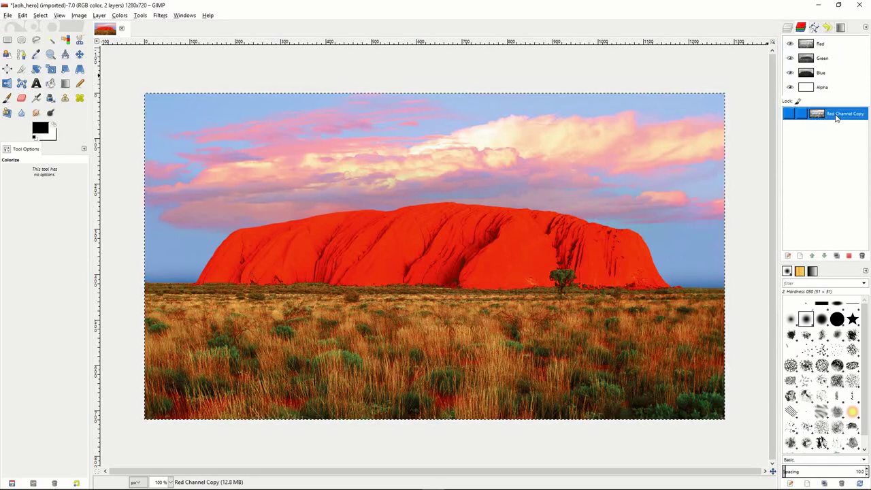
pyautogui.doubleClick(836, 115)
pyautogui.write('L')
pyautogui.press('Return')
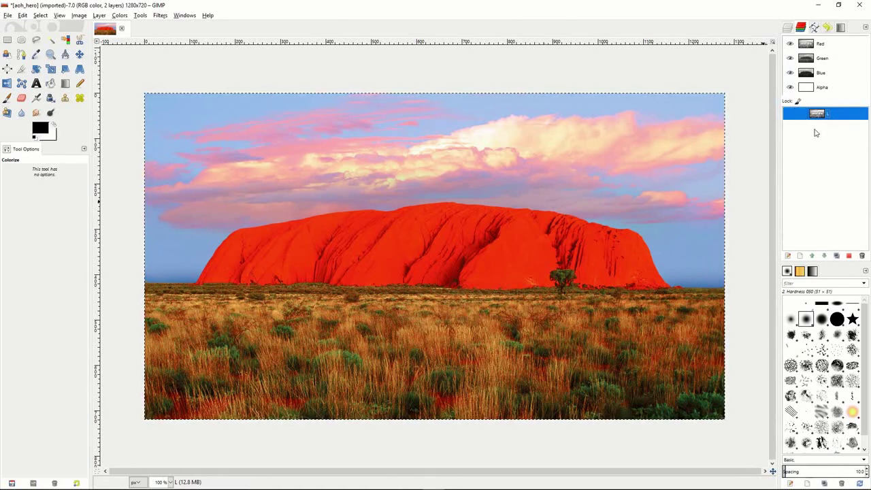
# Subtract channel L from the full-image selection and save the result as a channel named D.
pyautogui.rightClick(837, 116)
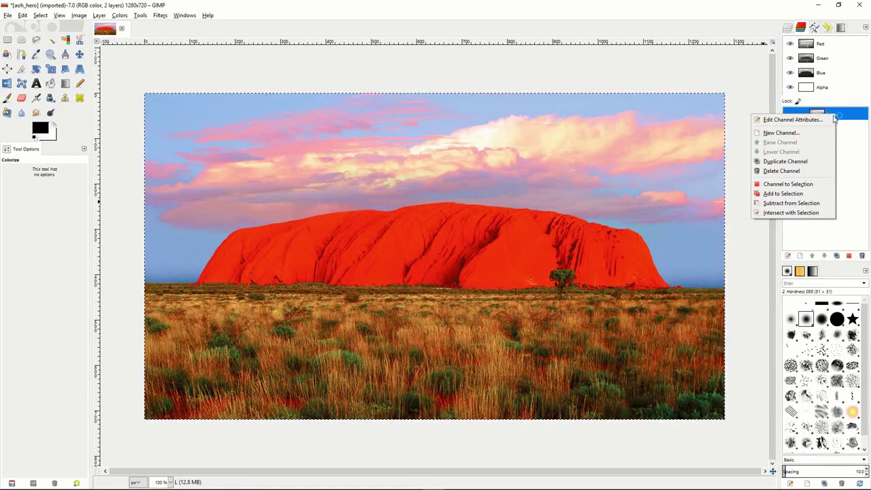
pyautogui.click(792, 203)
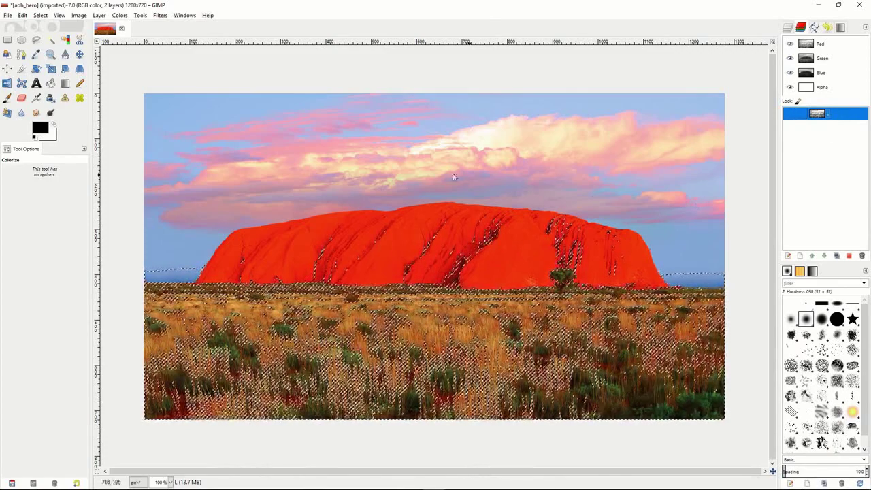
pyautogui.click(42, 16)
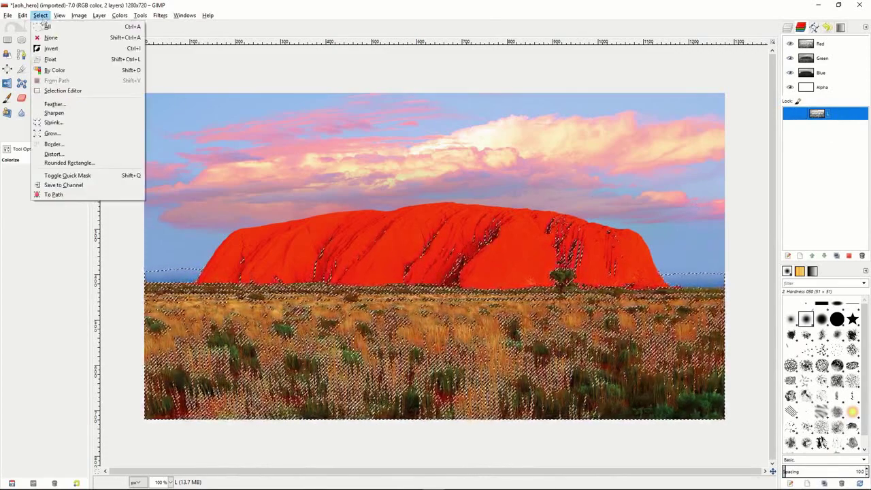
pyautogui.click(60, 185)
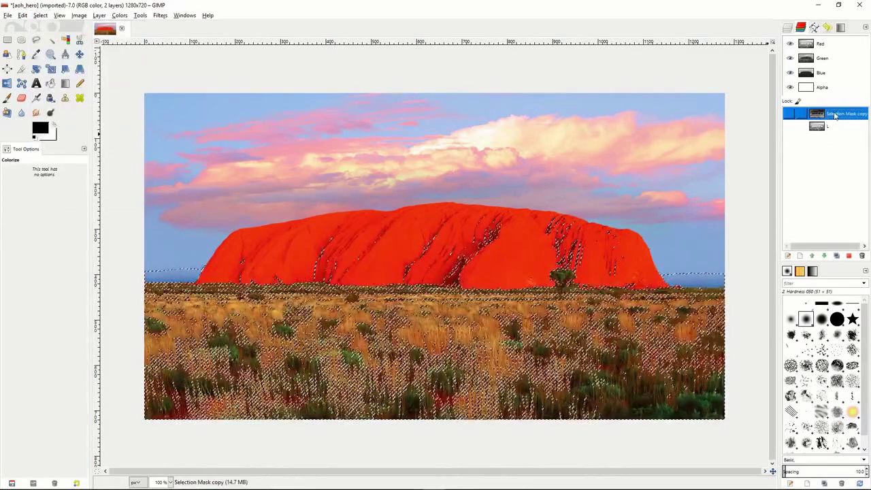
pyautogui.doubleClick(835, 115)
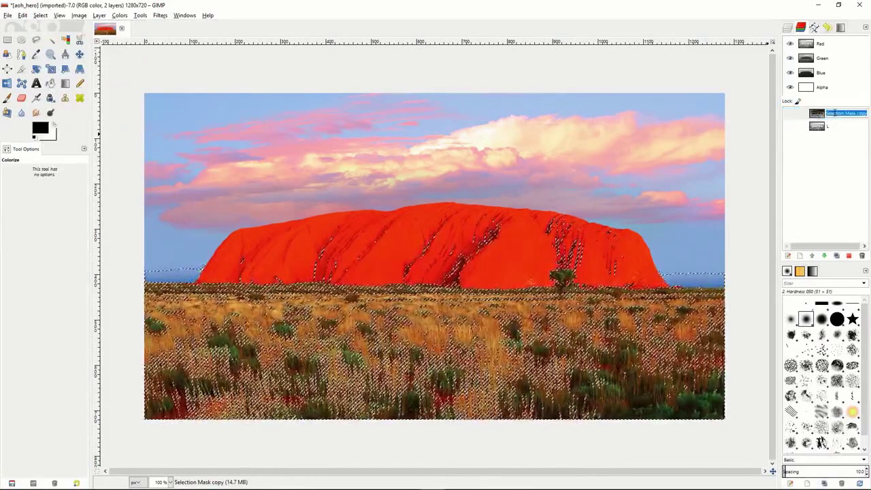
pyautogui.write('D')
pyautogui.press('Return')
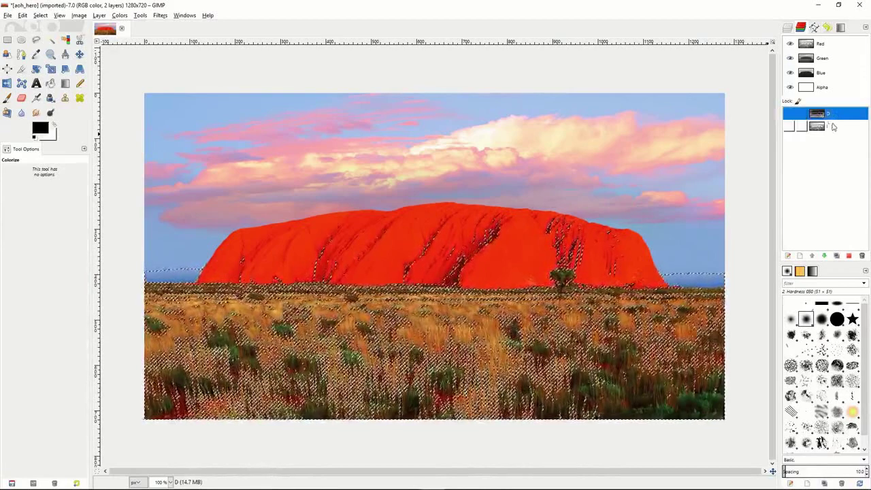
# Subtract channel L from the current selection again and save the result as a channel named DD.
pyautogui.click(836, 127)
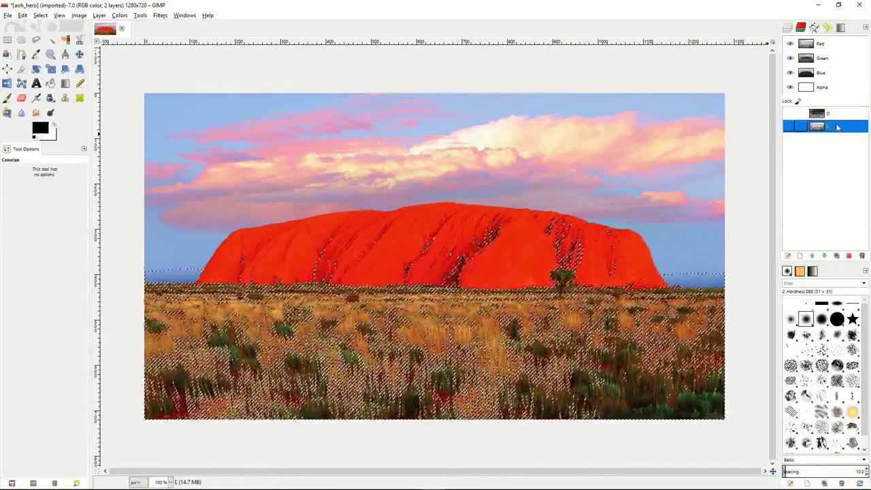
pyautogui.rightClick(838, 127)
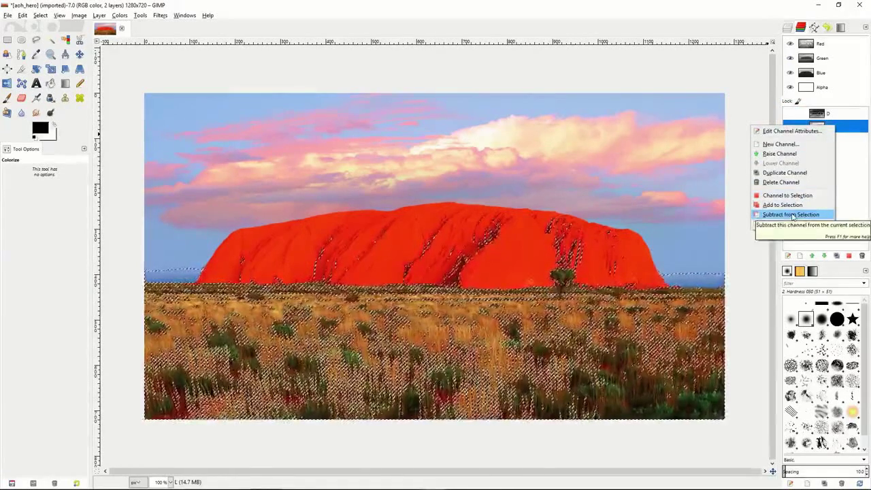
pyautogui.click(791, 215)
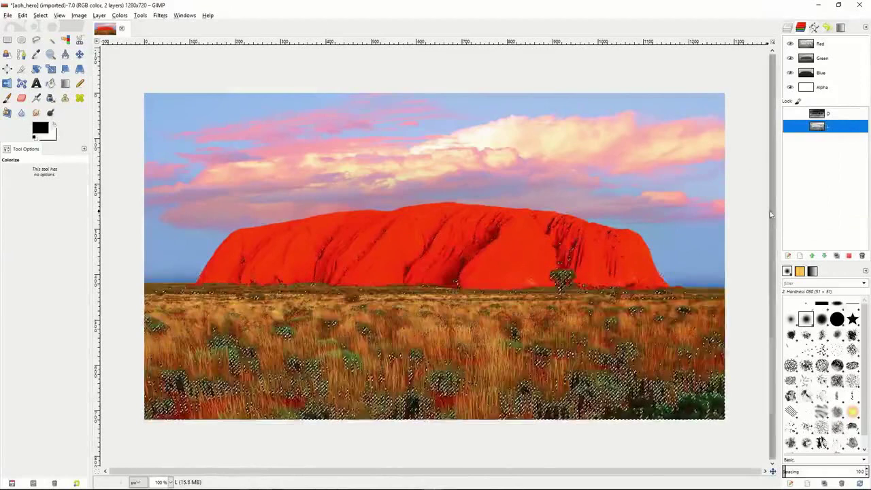
pyautogui.click(40, 15)
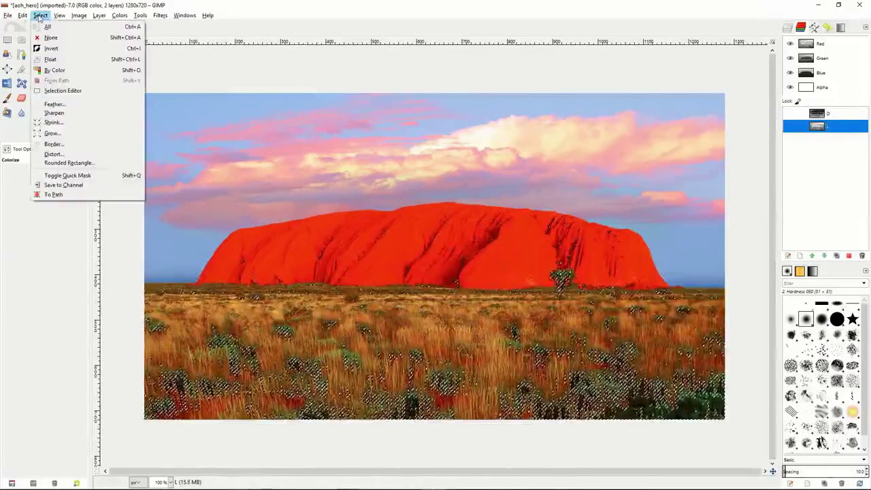
pyautogui.click(64, 185)
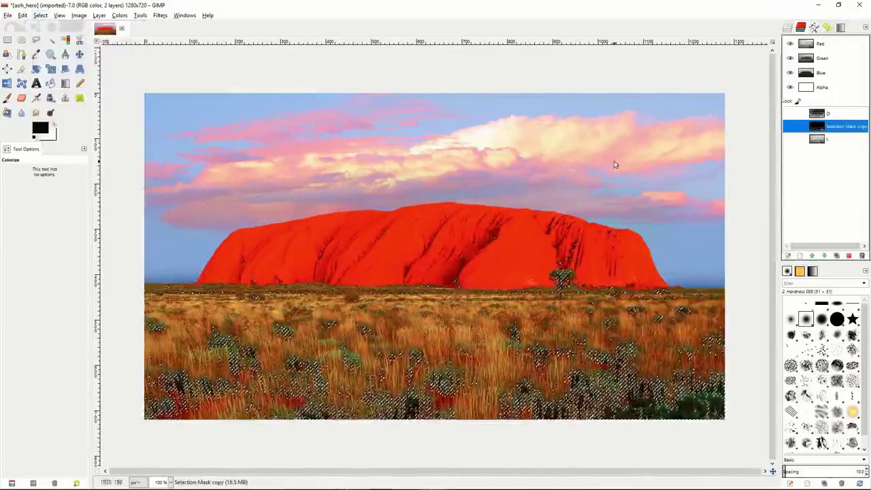
pyautogui.doubleClick(846, 126)
pyautogui.write('Veg')
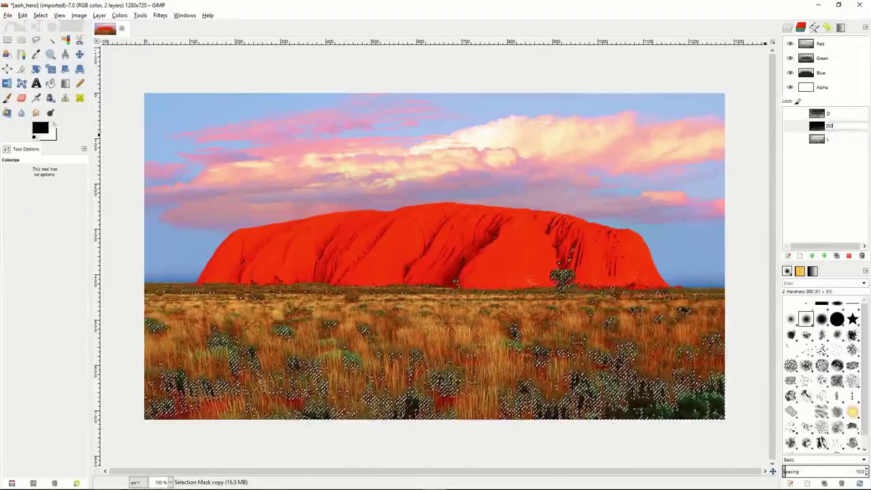
pyautogui.press('Return')
# Subtract channel L from the current selection once more and save the result as a channel named DDD.
pyautogui.click(839, 139)
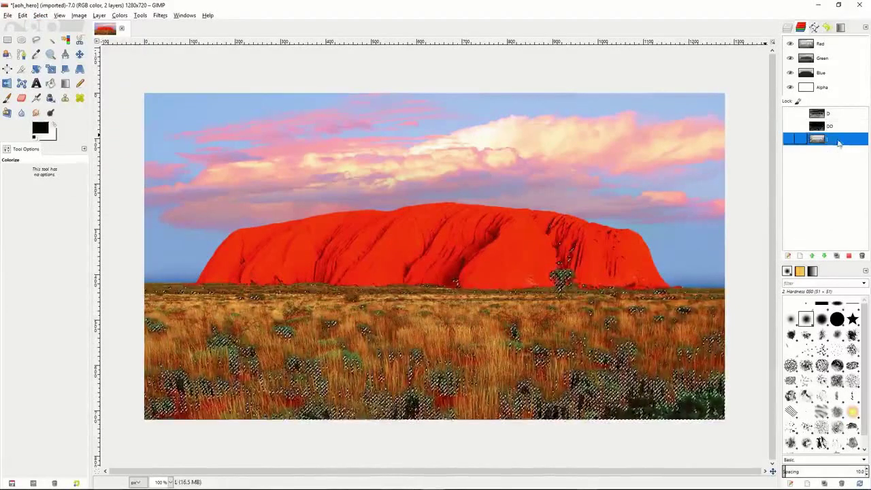
pyautogui.rightClick(839, 140)
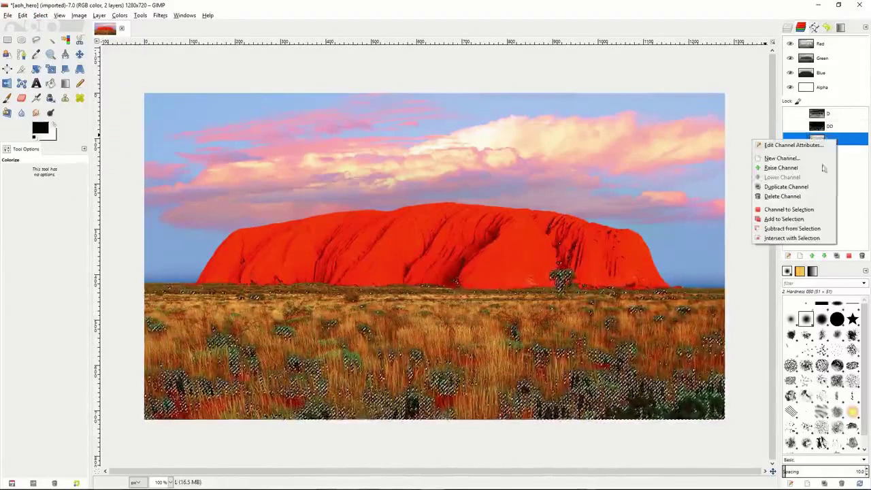
pyautogui.click(800, 230)
pyautogui.click(40, 15)
pyautogui.click(61, 185)
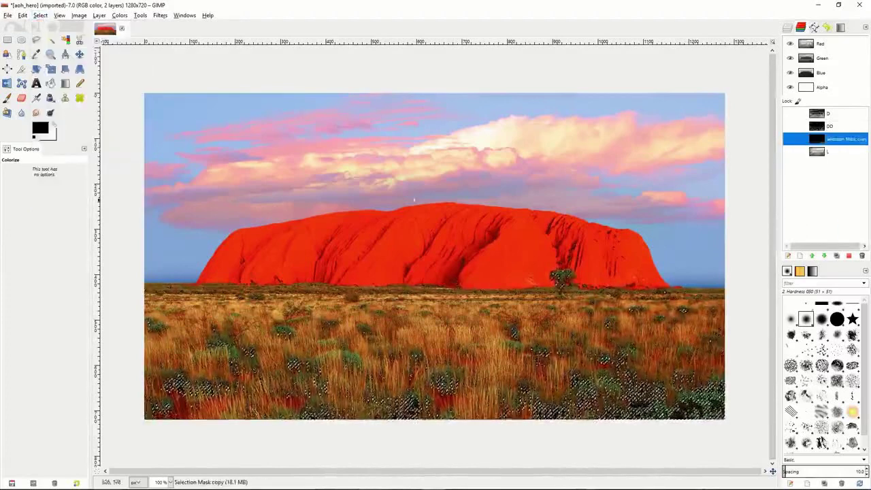
pyautogui.doubleClick(834, 139)
pyautogui.write('DDD')
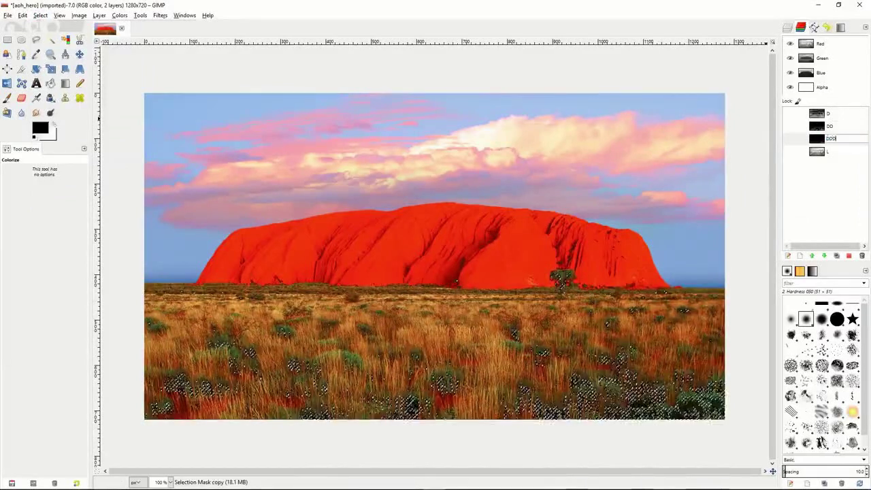
pyautogui.press('Return')
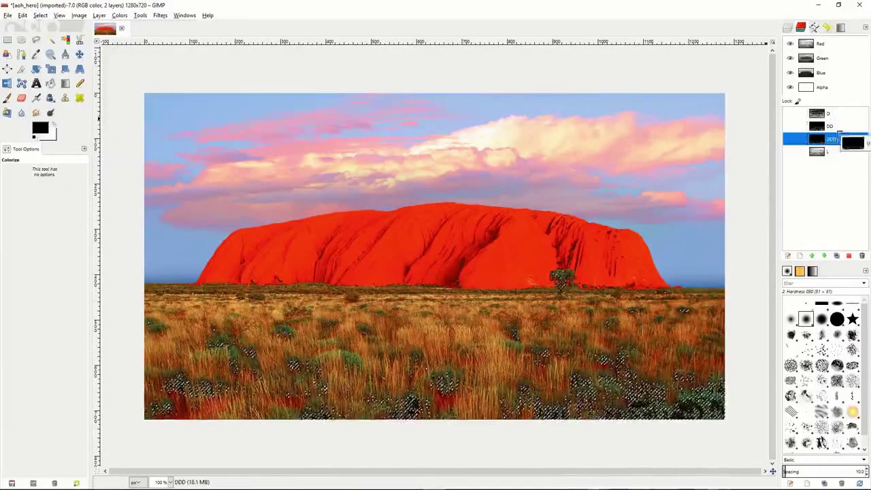
# Clear the current selection from the image.
pyautogui.click(838, 154)
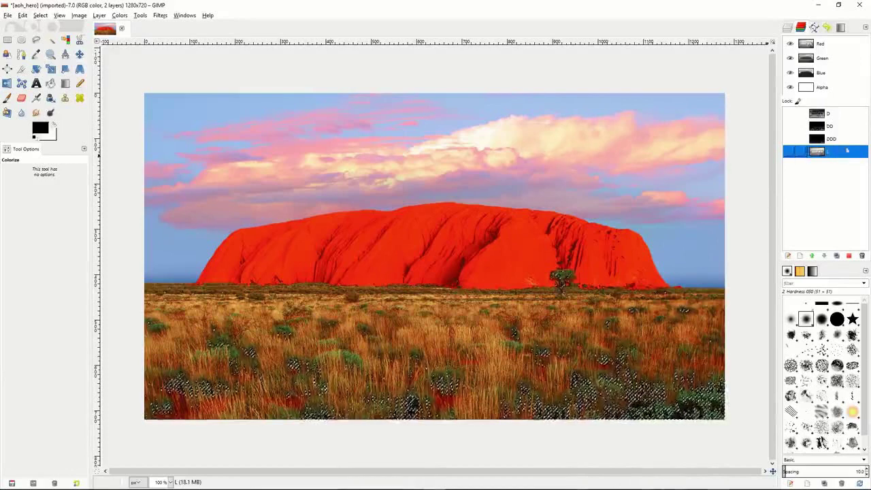
pyautogui.rightClick(623, 161)
pyautogui.moveTo(644, 189)
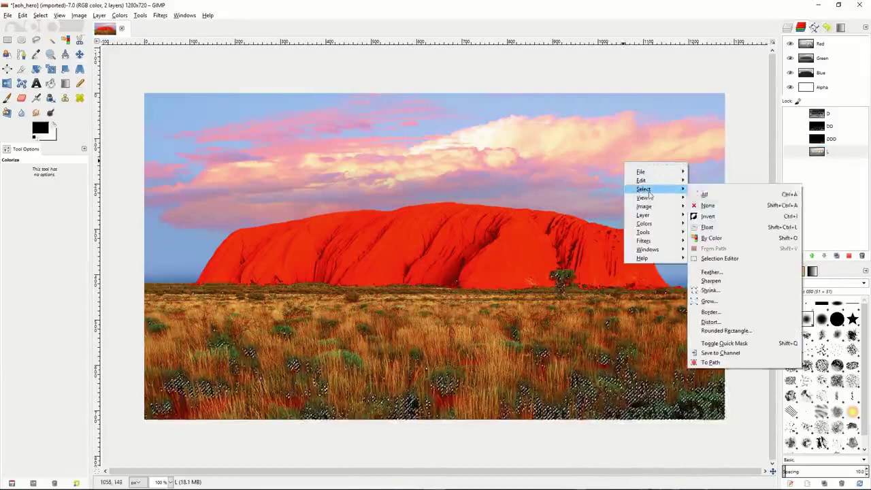
pyautogui.click(709, 206)
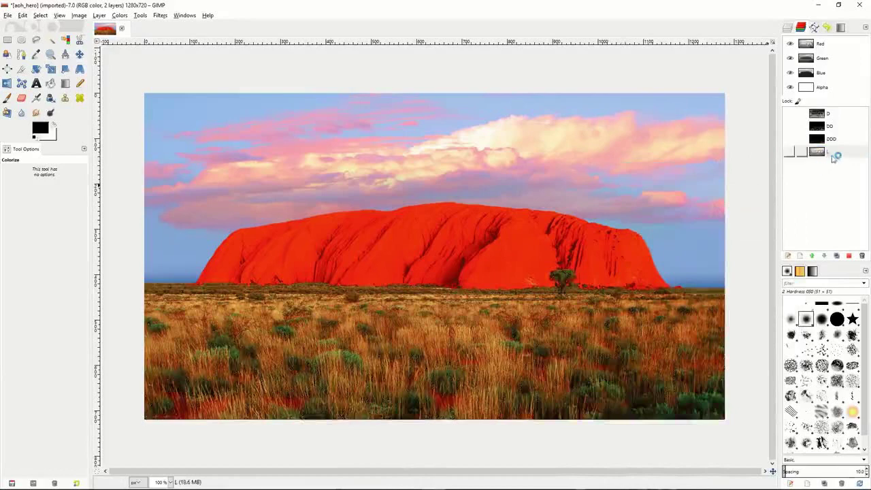
# Select the entire image and subtract channel D from the selection.
pyautogui.click(836, 155)
pyautogui.click(838, 116)
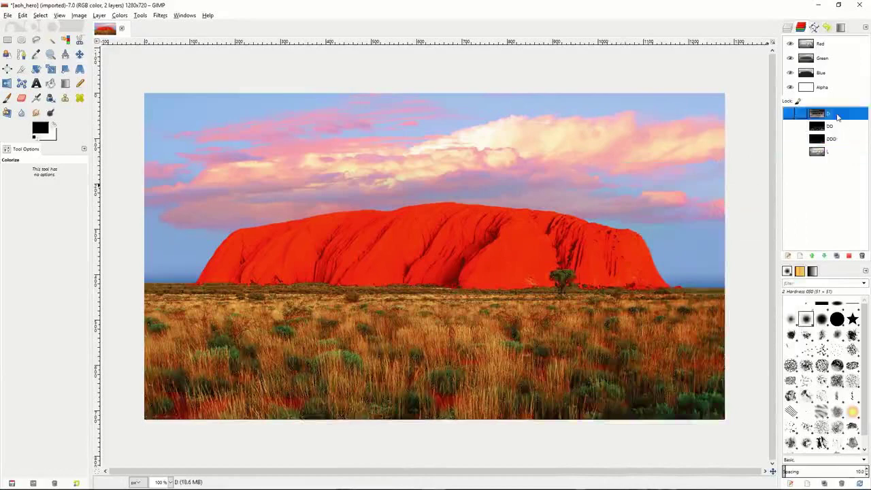
pyautogui.rightClick(610, 197)
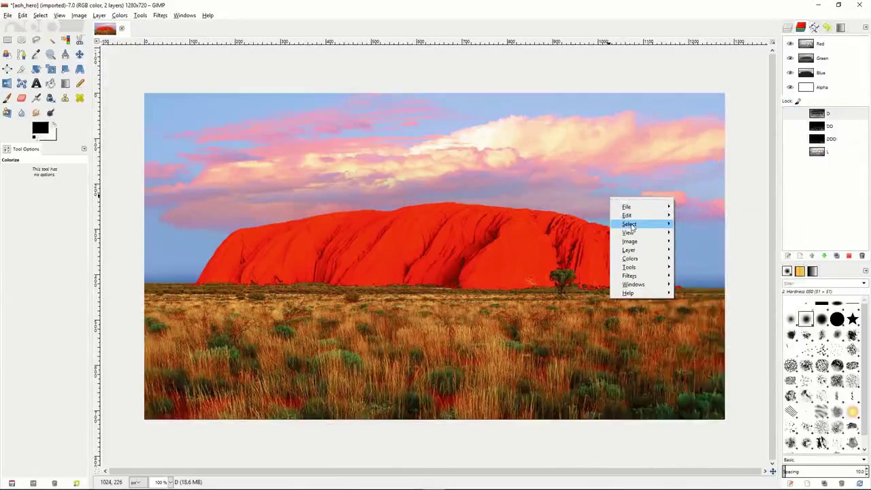
pyautogui.moveTo(632, 228)
pyautogui.click(698, 228)
pyautogui.click(837, 115)
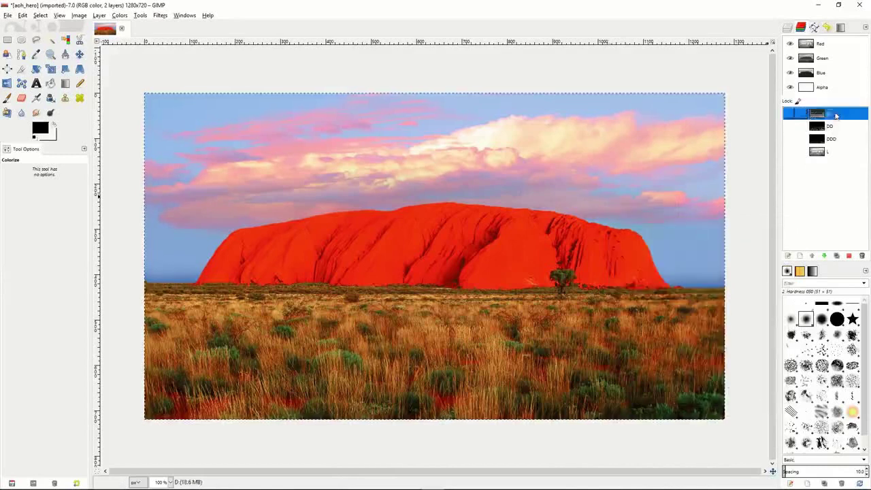
pyautogui.rightClick(836, 116)
pyautogui.click(783, 184)
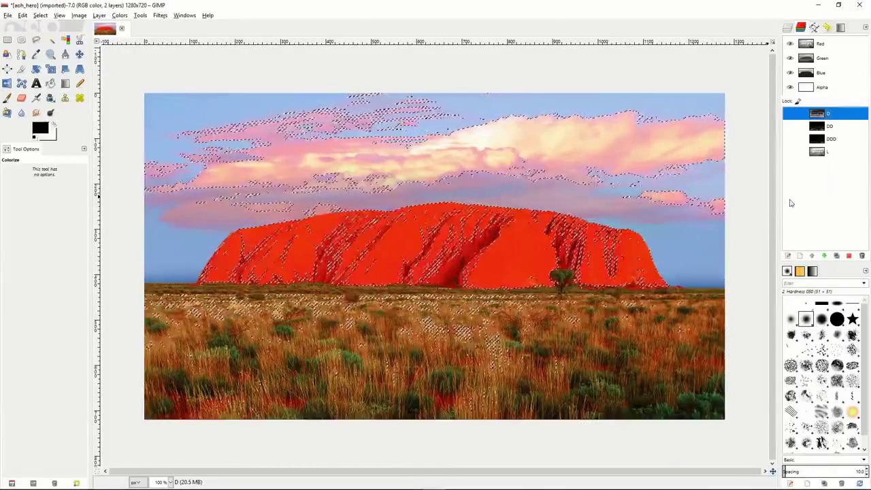
# Save the selection to a new channel and name it LL.
pyautogui.click(42, 16)
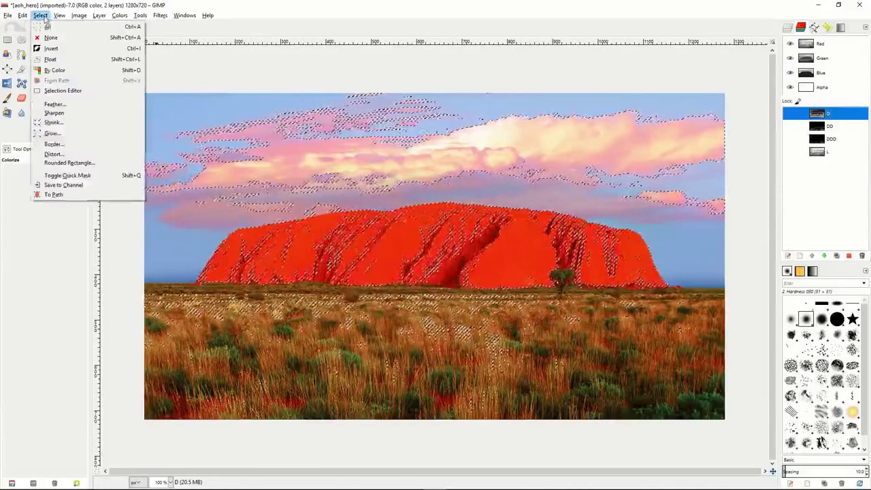
pyautogui.click(60, 183)
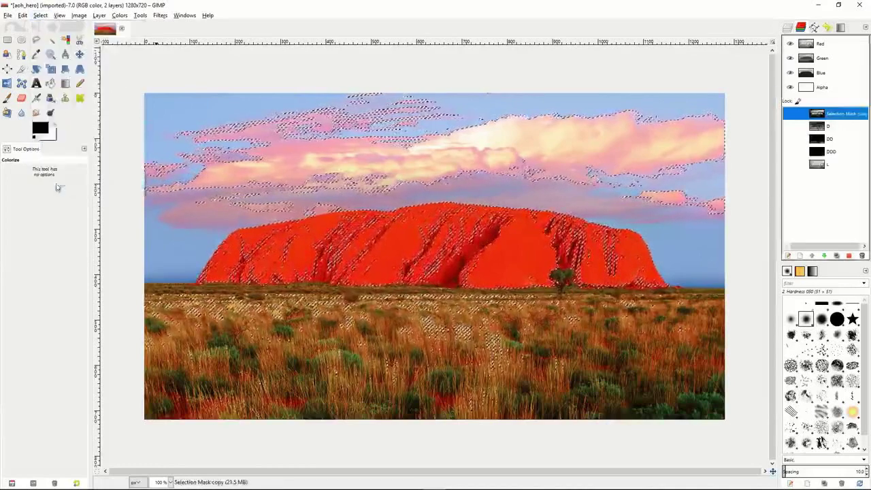
pyautogui.doubleClick(839, 116)
pyautogui.write('LL')
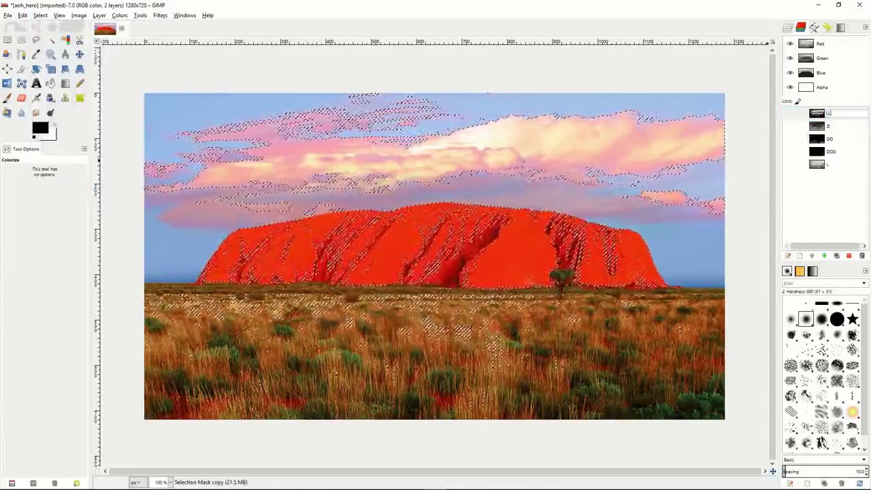
pyautogui.press('Return')
# Subtract channel D from the current selection again and save the result to a new channel.
pyautogui.click(834, 126)
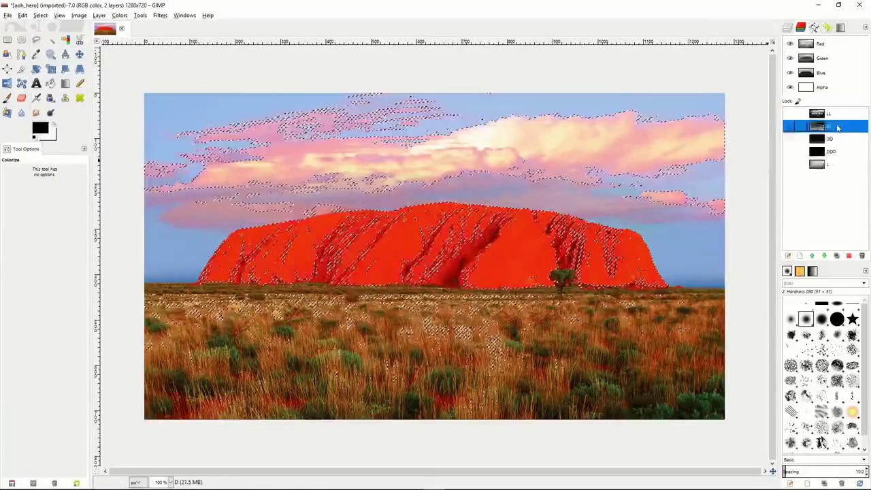
pyautogui.rightClick(836, 127)
pyautogui.click(784, 205)
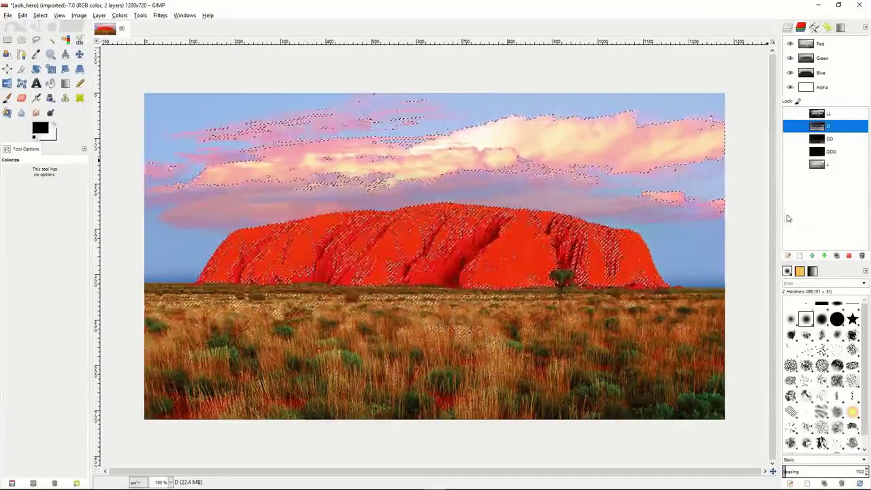
pyautogui.click(40, 15)
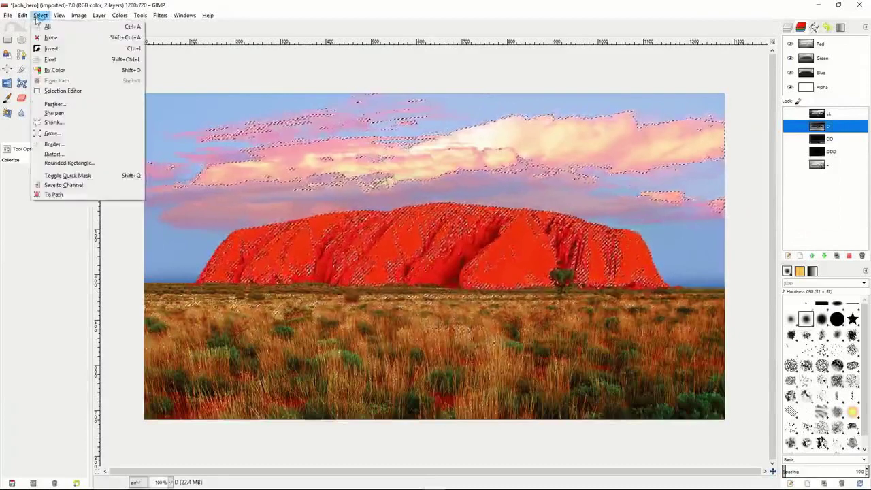
pyautogui.click(63, 187)
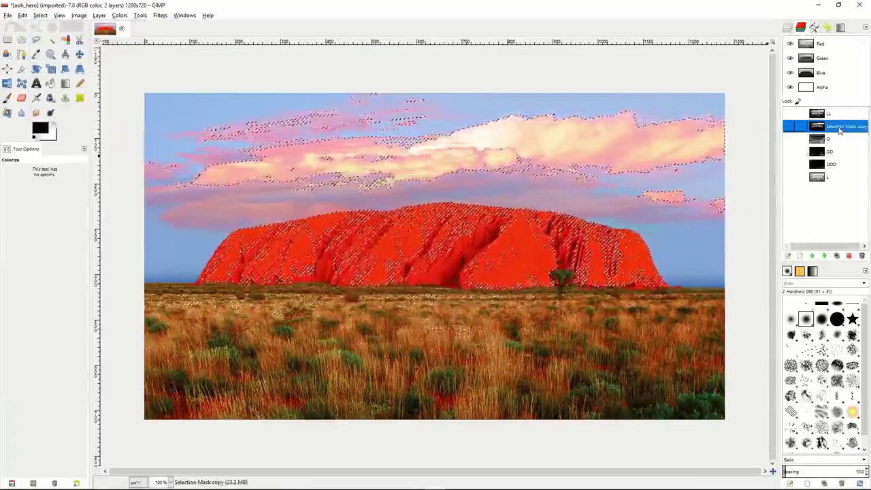
# Rename the new channel as LLL and reorder the channels so LL and LLL come after L.
pyautogui.doubleClick(844, 127)
pyautogui.write('LLL')
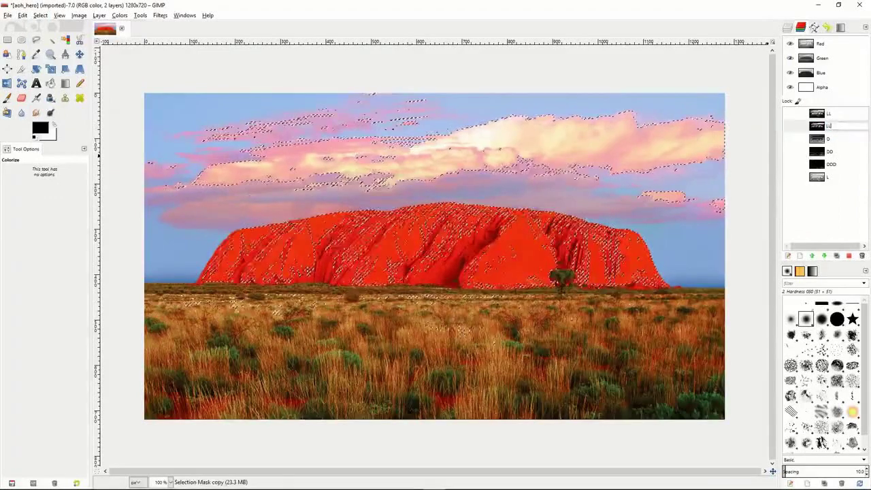
pyautogui.press('Return')
pyautogui.moveTo(834, 115); pyautogui.dragTo(837, 187)
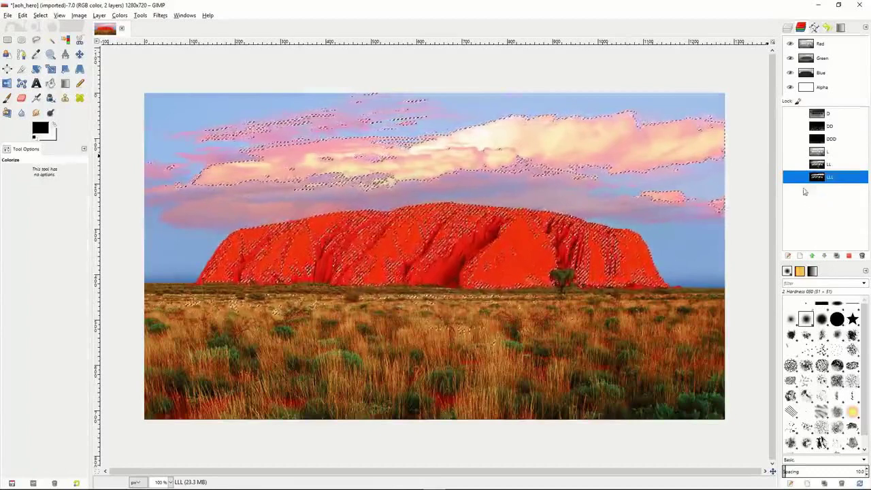
# Rename the duplicate aoh_hero.jpg layer as LightMask.
pyautogui.click(788, 27)
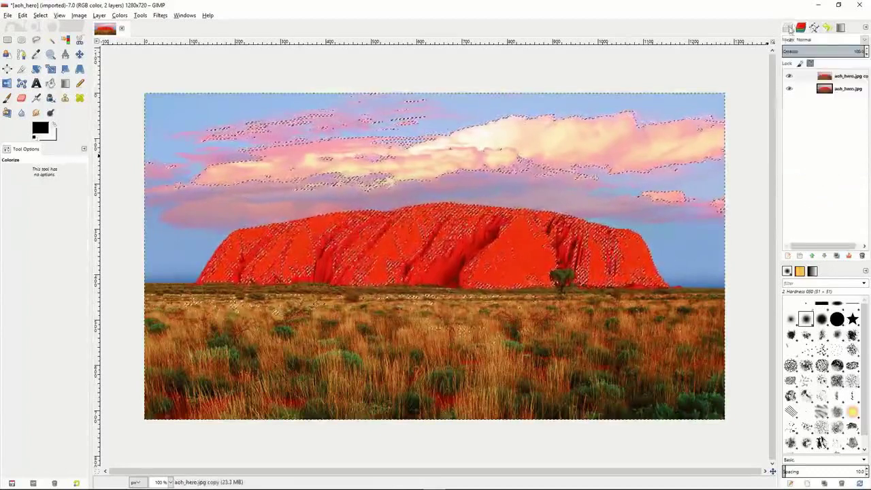
pyautogui.click(820, 77)
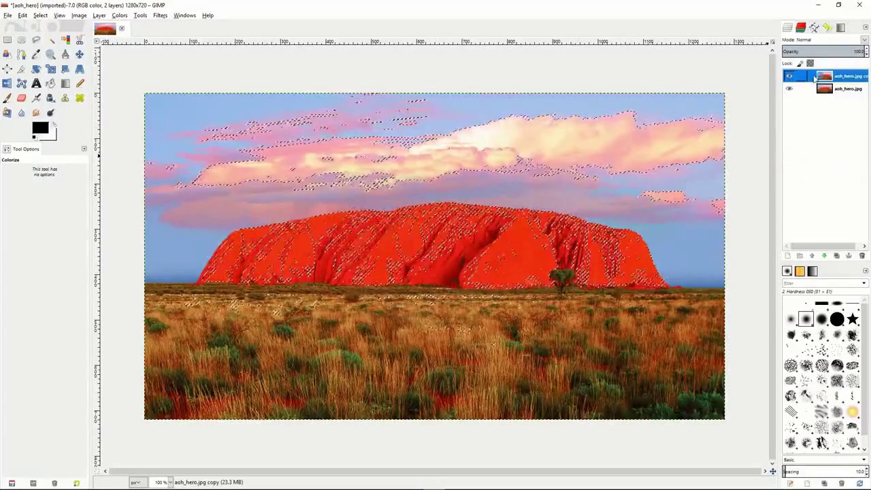
pyautogui.doubleClick(847, 80)
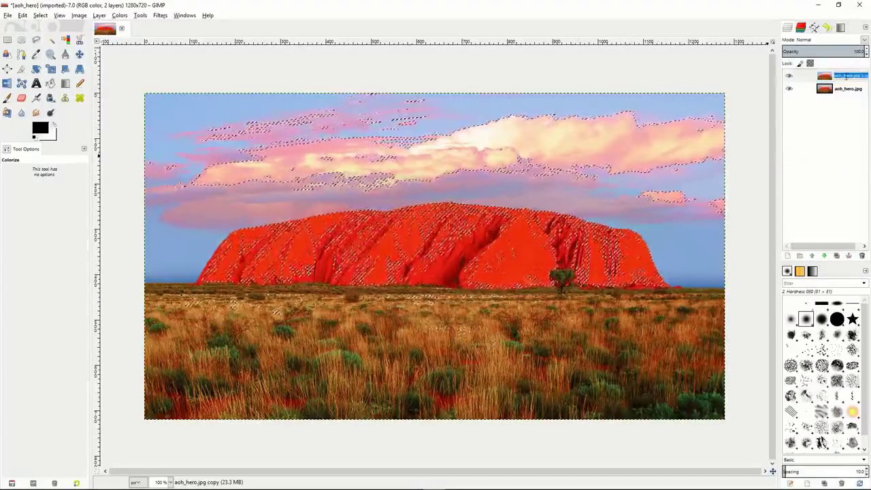
pyautogui.write('Lighten')
pyautogui.press('Return')
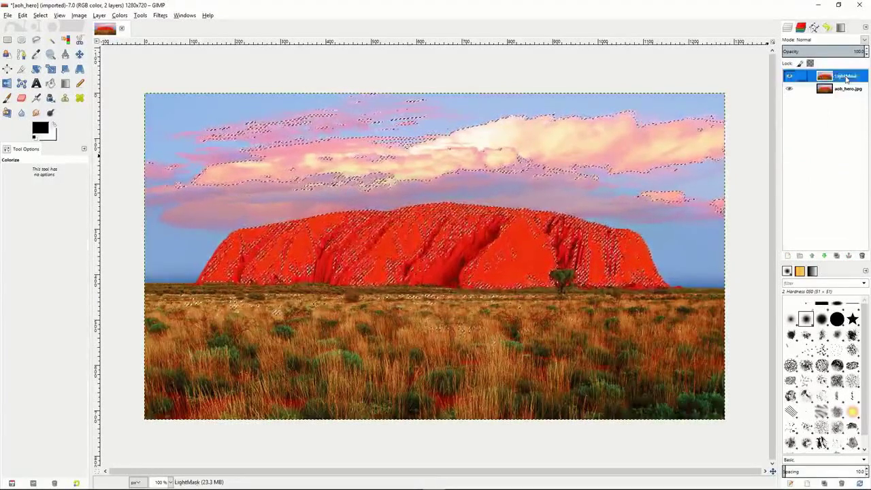
# Duplicate the LightMask layer and rename the copy as DarkMask.
pyautogui.click(837, 255)
pyautogui.doubleClick(840, 80)
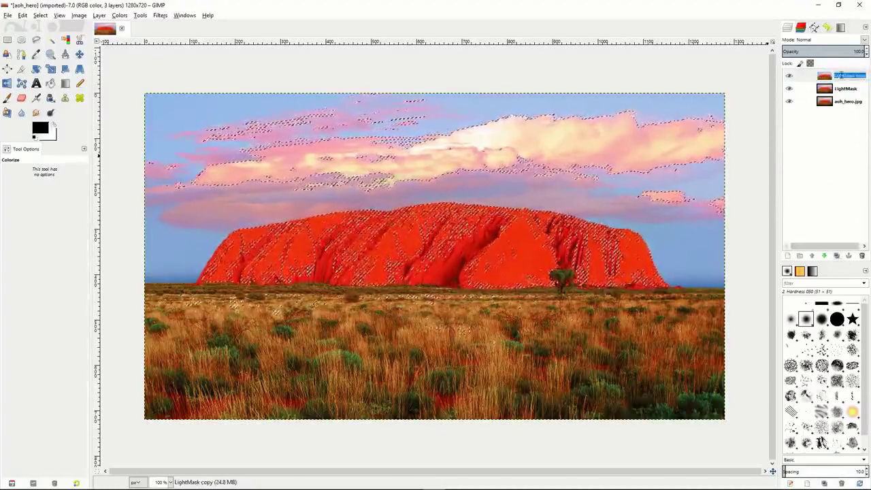
pyautogui.write('DarkMask')
pyautogui.press('Return')
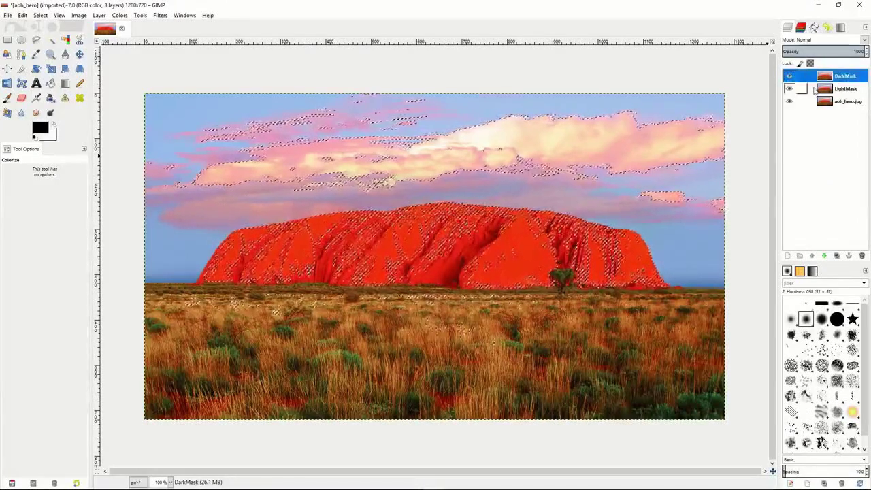
# Make the LightMask layer active and remove the remaining selection from the image.
pyautogui.click(814, 91)
pyautogui.rightClick(814, 91)
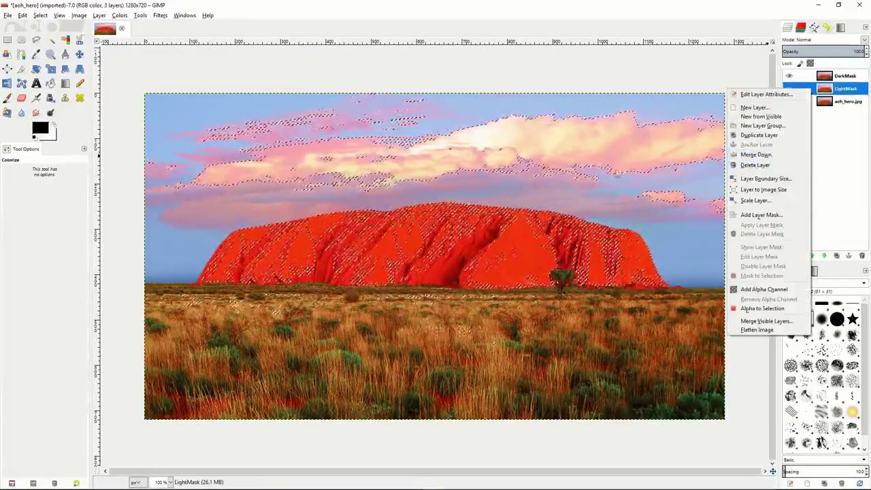
pyautogui.click(611, 204)
pyautogui.rightClick(615, 209)
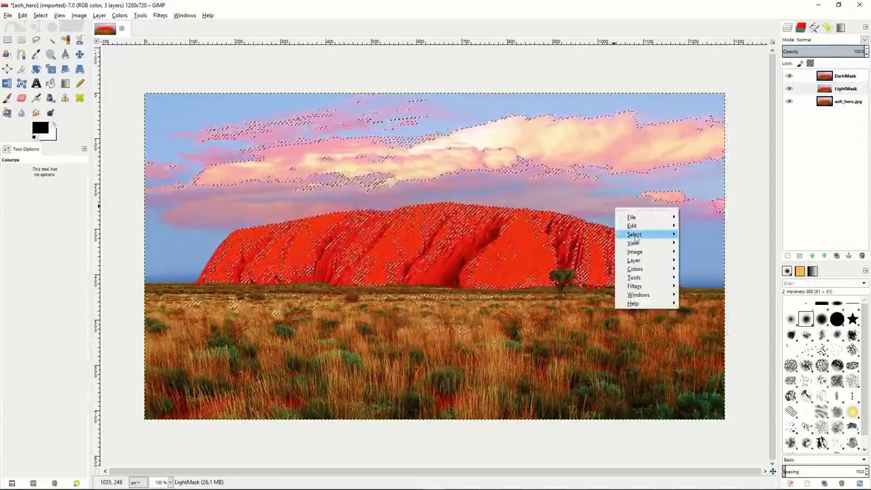
pyautogui.moveTo(635, 234)
pyautogui.click(701, 249)
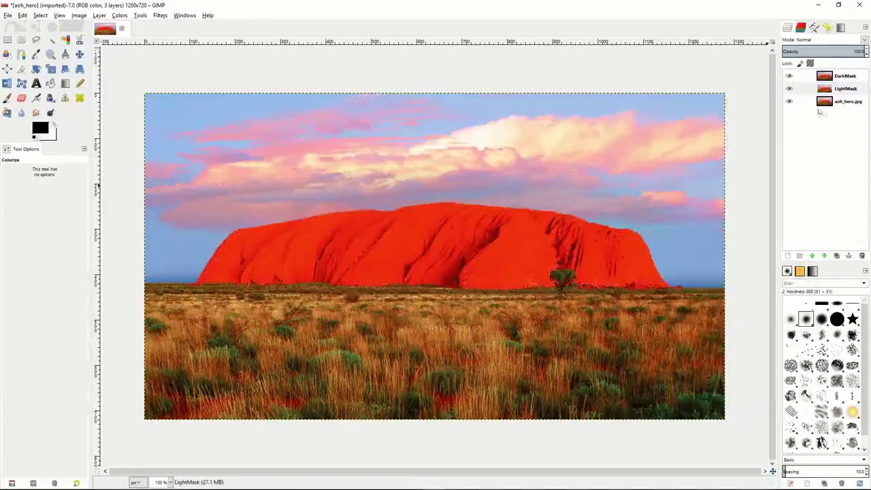
# Add a layer mask to the LightMask layer, initialized from channel L without inverting it.
pyautogui.click(814, 91)
pyautogui.rightClick(813, 91)
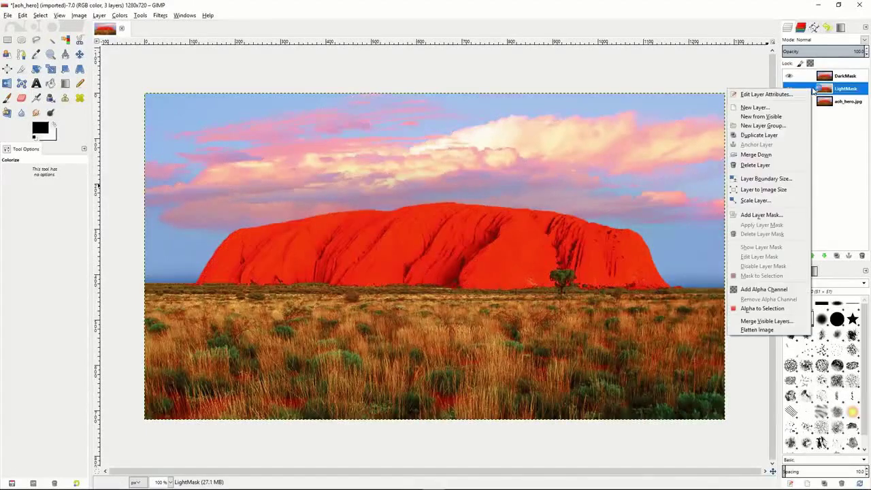
pyautogui.click(761, 217)
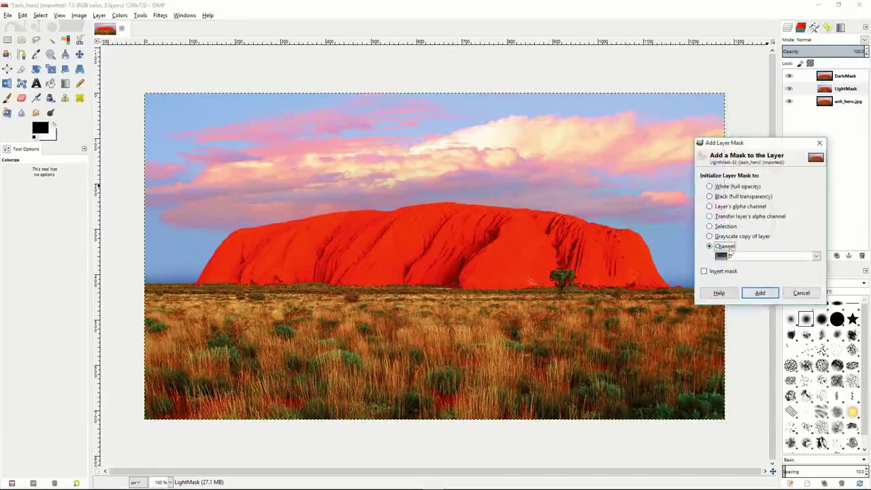
pyautogui.click(710, 186)
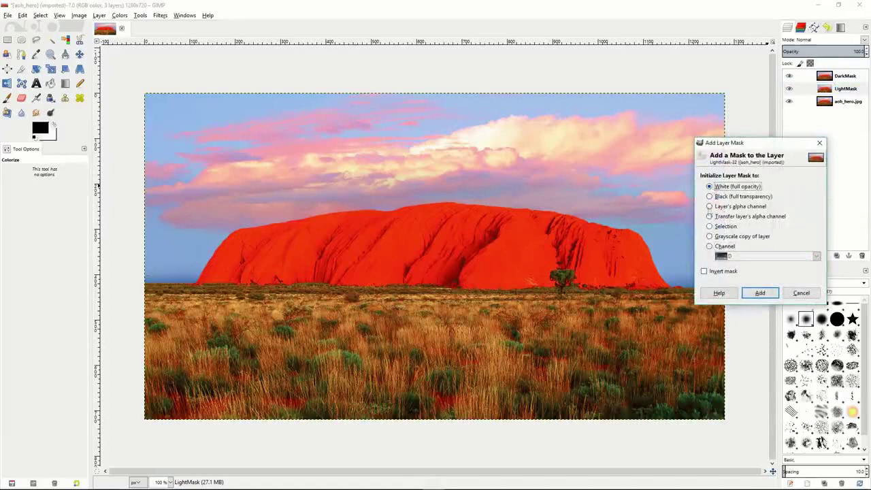
pyautogui.click(710, 246)
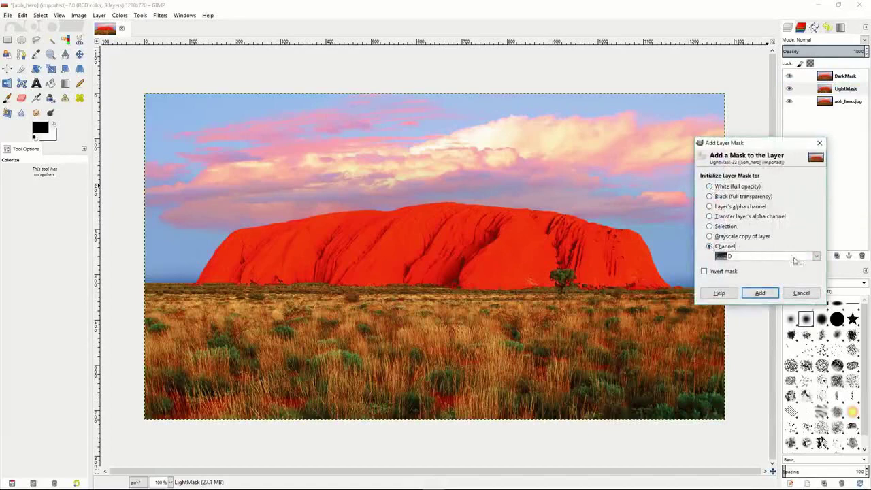
pyautogui.click(816, 256)
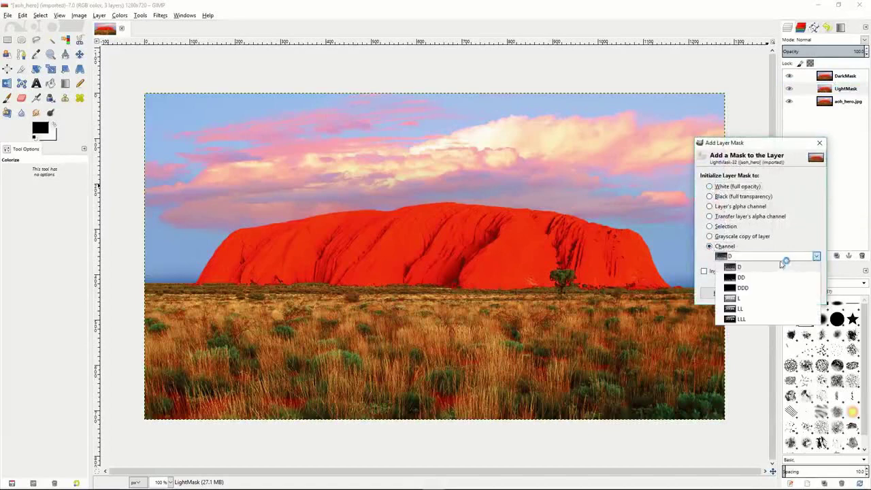
pyautogui.click(748, 300)
pyautogui.click(765, 294)
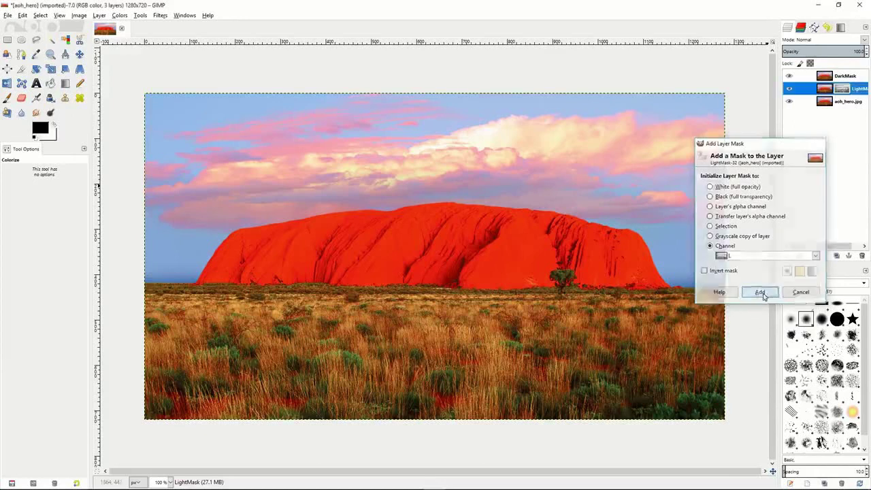
# Hide the DarkMask layer and briefly hide the aoh_hero.jpg layer to inspect the masked LightMask layer alone.
pyautogui.click(789, 76)
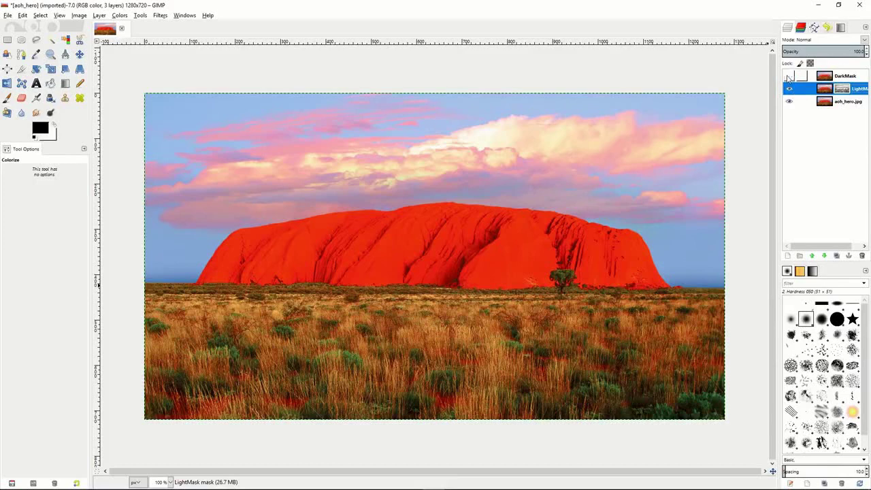
pyautogui.click(789, 102)
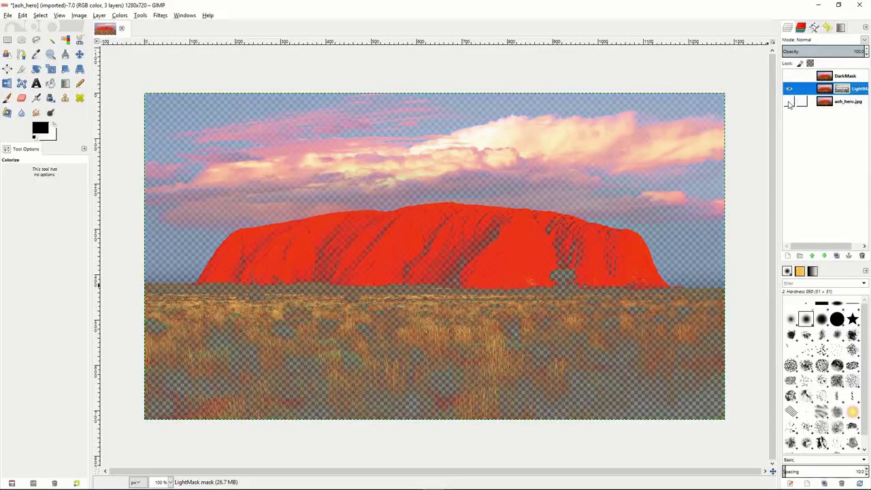
pyautogui.click(790, 102)
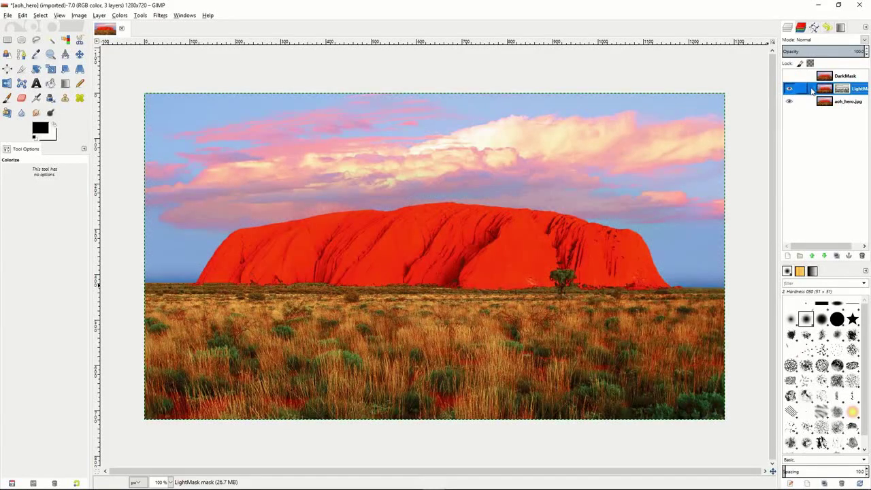
# Colorize the LightMask layer with hue 287, saturation 50 and lightness 6, and compare it against the DarkMask layer.
pyautogui.click(120, 15)
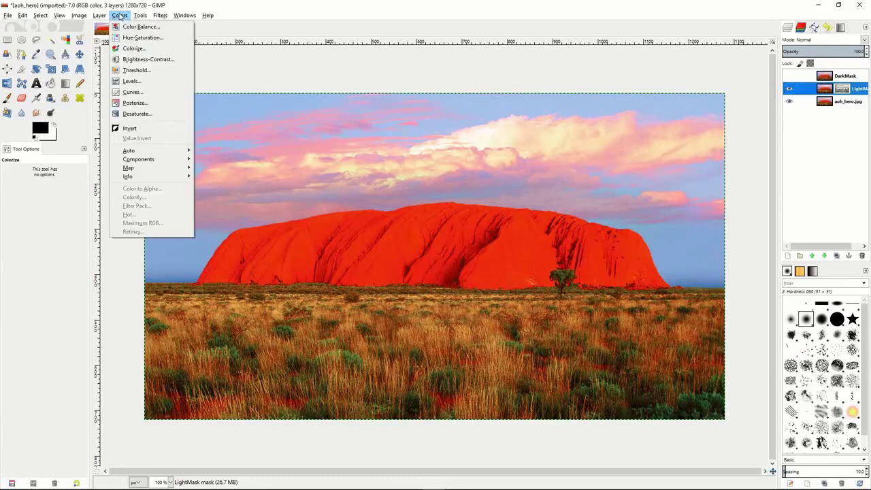
pyautogui.click(128, 50)
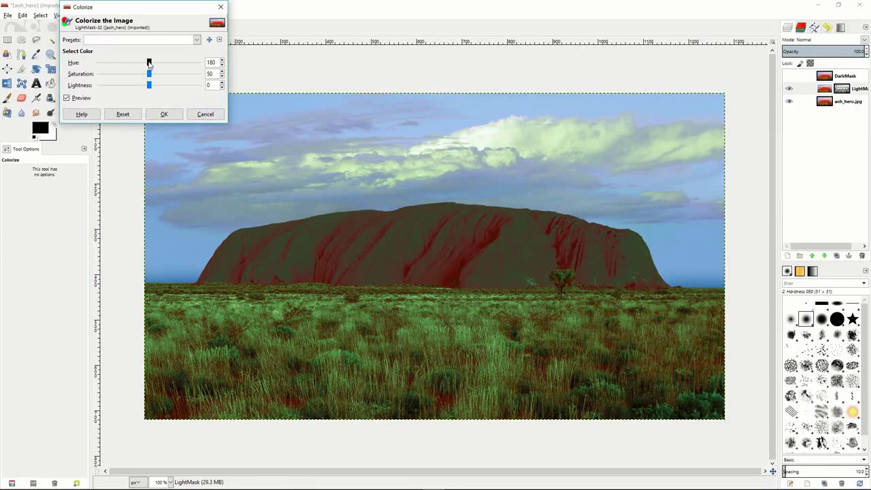
pyautogui.moveTo(149, 63); pyautogui.dragTo(153, 87)
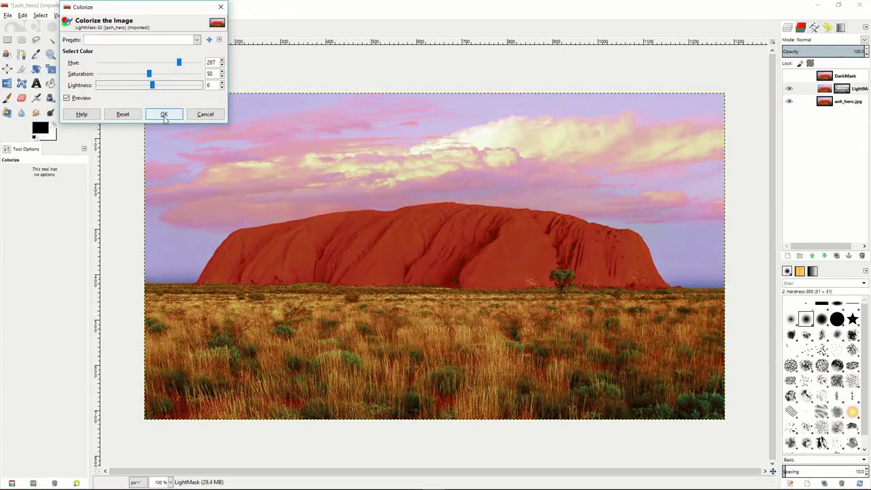
pyautogui.click(164, 113)
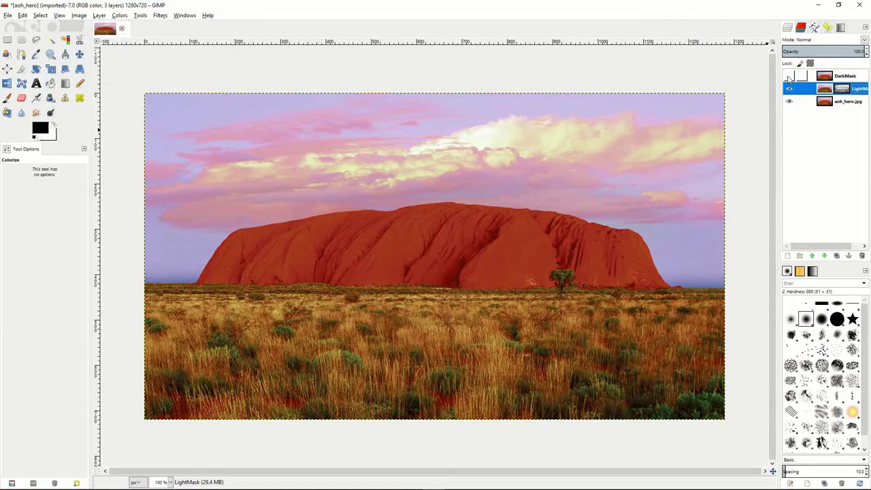
pyautogui.click(789, 76)
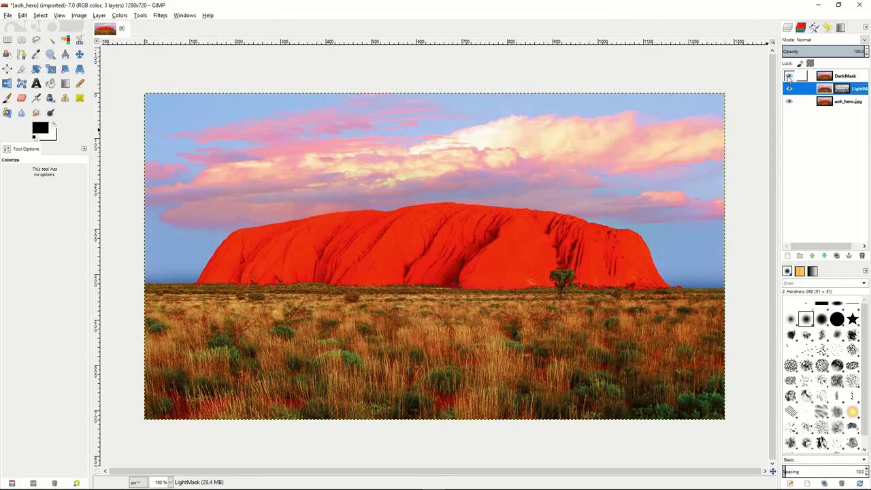
pyautogui.click(788, 76)
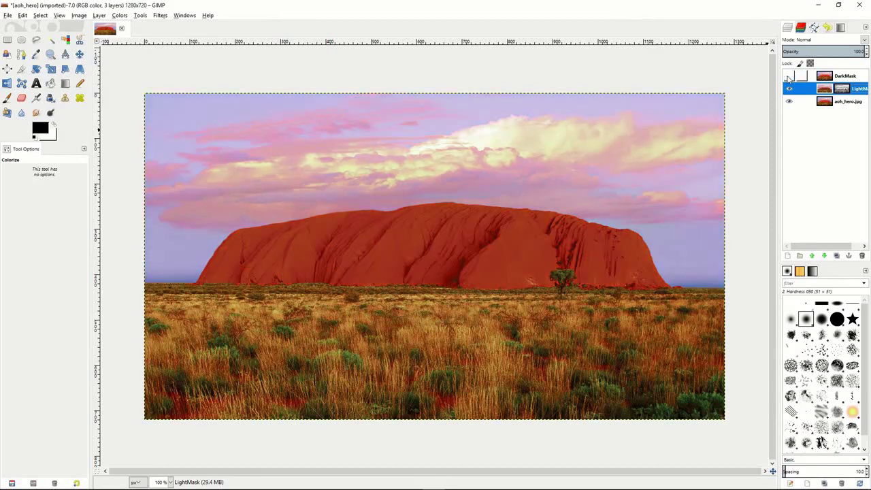